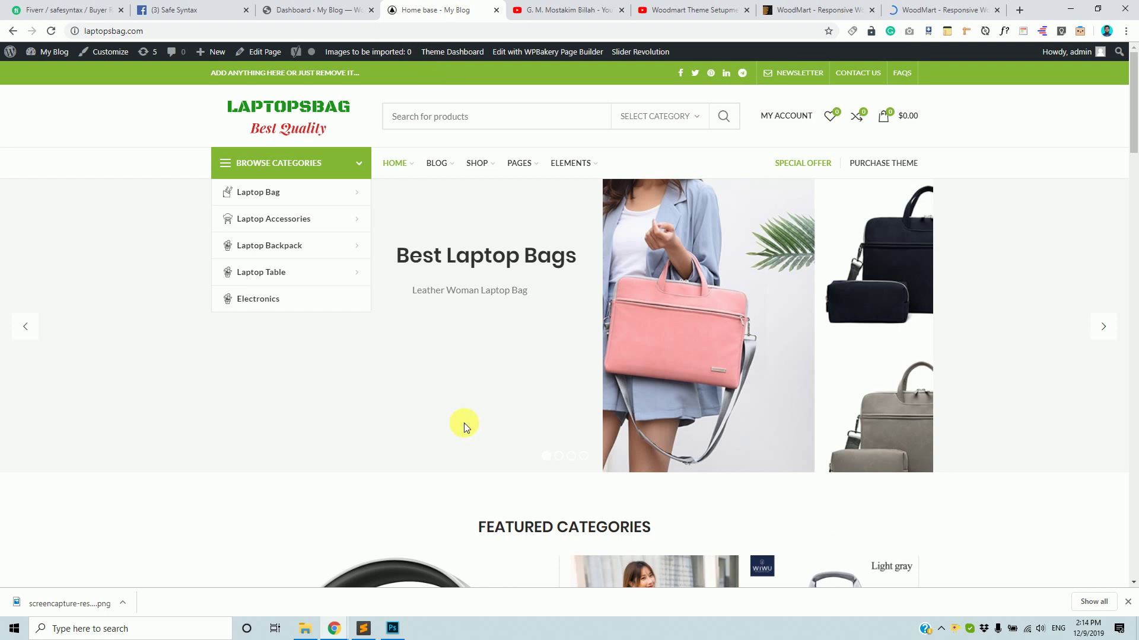
Step: Look over the WoodMart theme's item page on ThemeForest
scroll(463, 422, "down", 1)
scroll(564, 201, "up", 1)
left_click(786, 5)
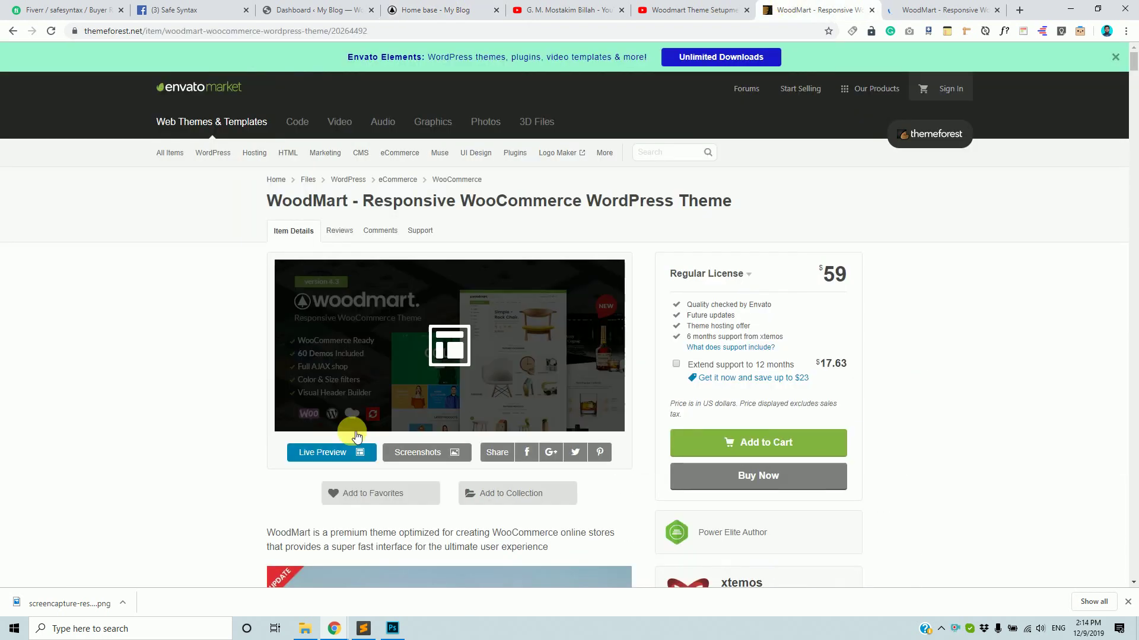
scroll(471, 409, "down", 2)
scroll(482, 439, "up", 1)
scroll(482, 439, "up", 1)
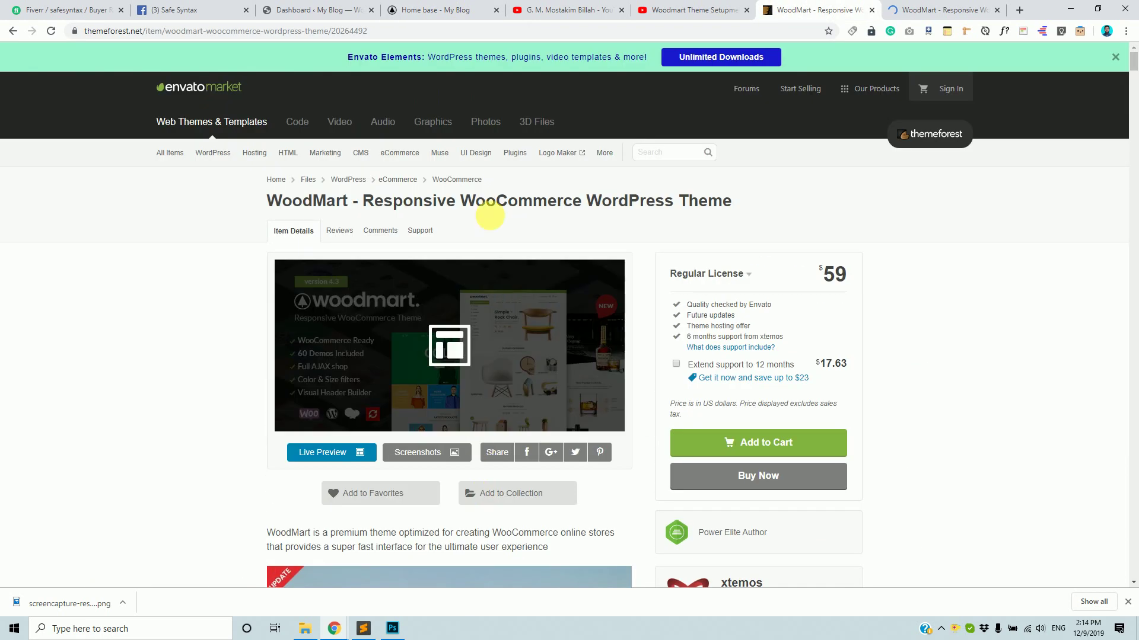
Step: Review the laptopsbag.com home page from the featured categories down to the footer
left_click(430, 12)
scroll(467, 460, "down", 18)
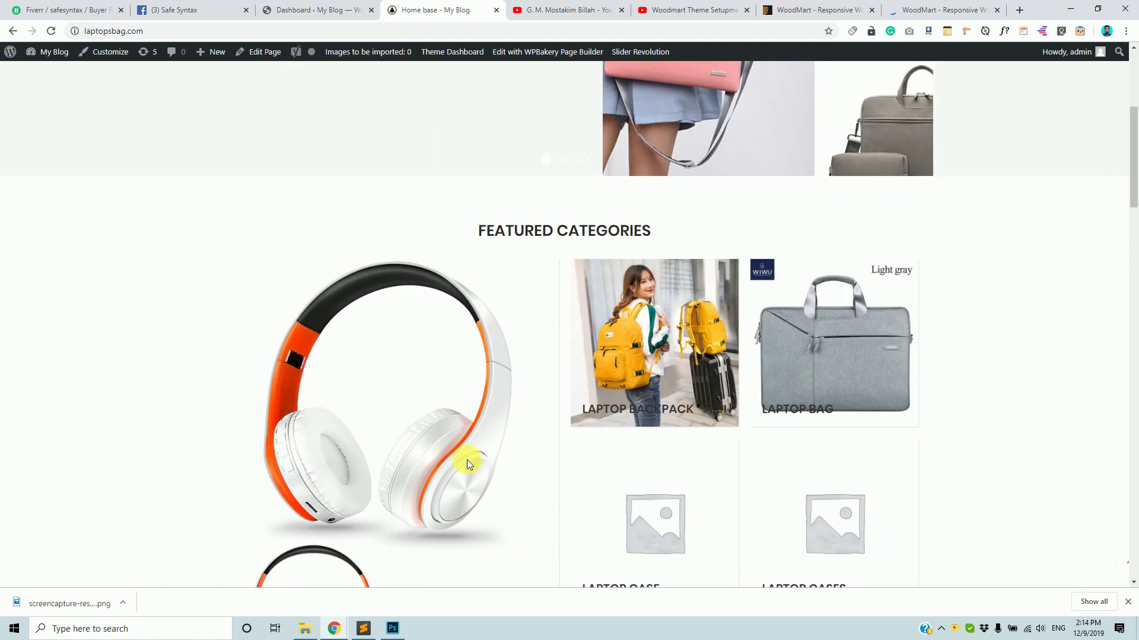
scroll(573, 473, "down", 20)
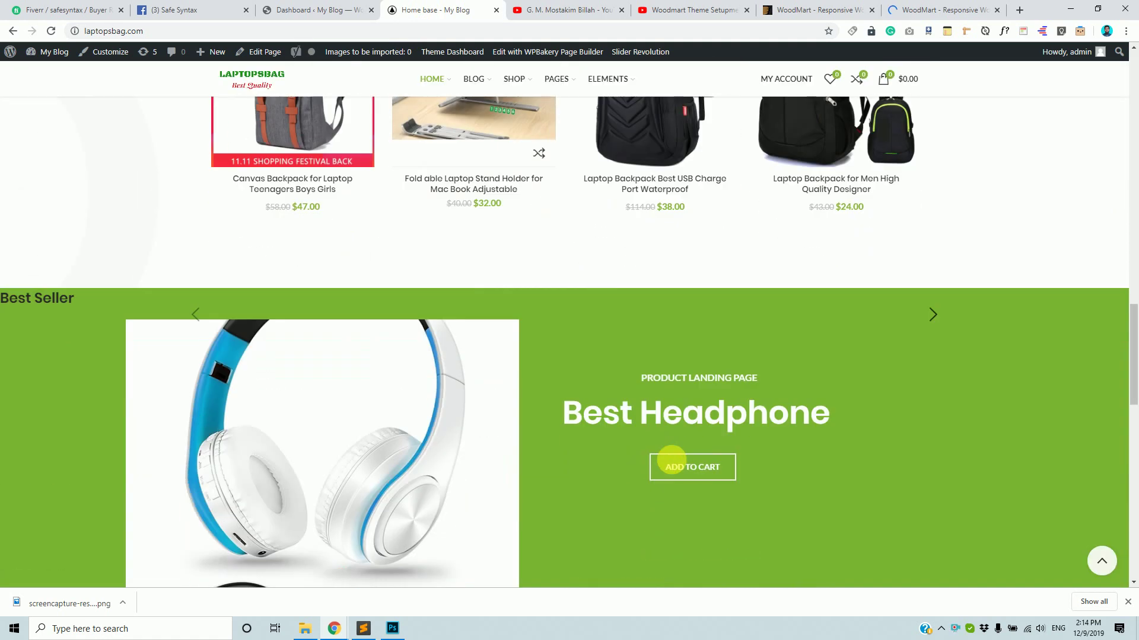
scroll(579, 454, "up", 15)
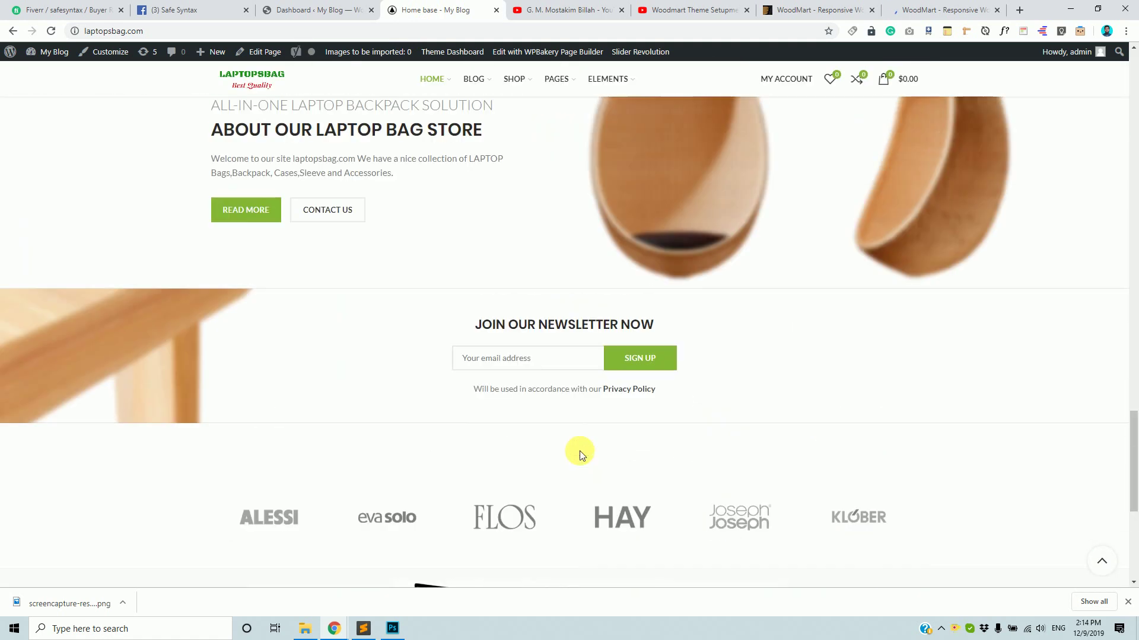
scroll(579, 454, "down", 8)
scroll(577, 451, "down", 7)
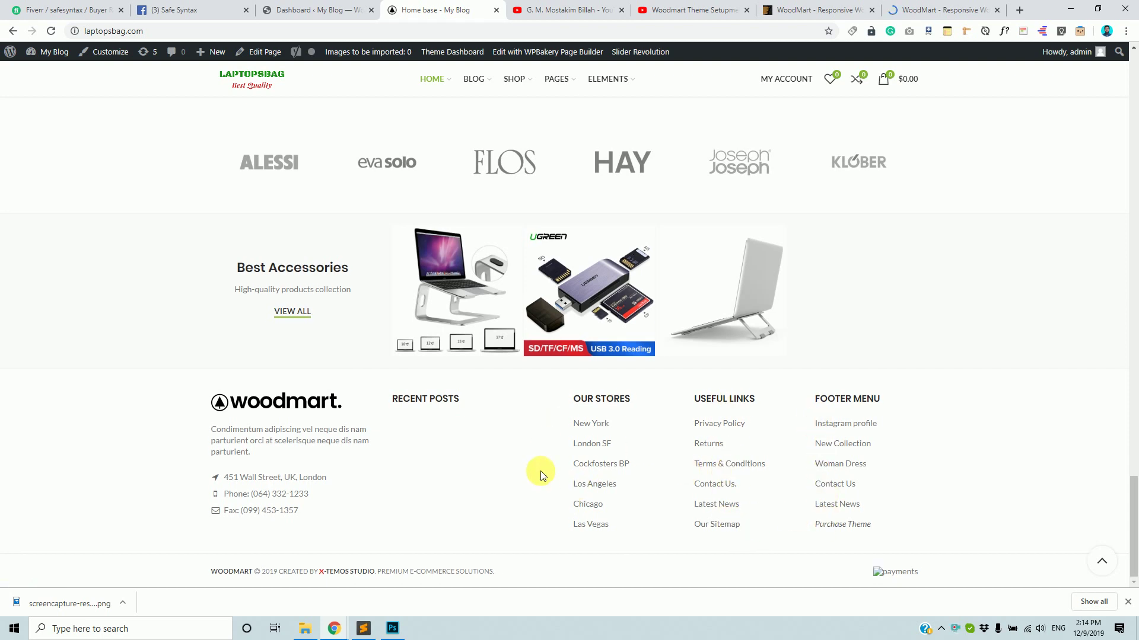
scroll(536, 474, "up", 10)
scroll(544, 457, "up", 8)
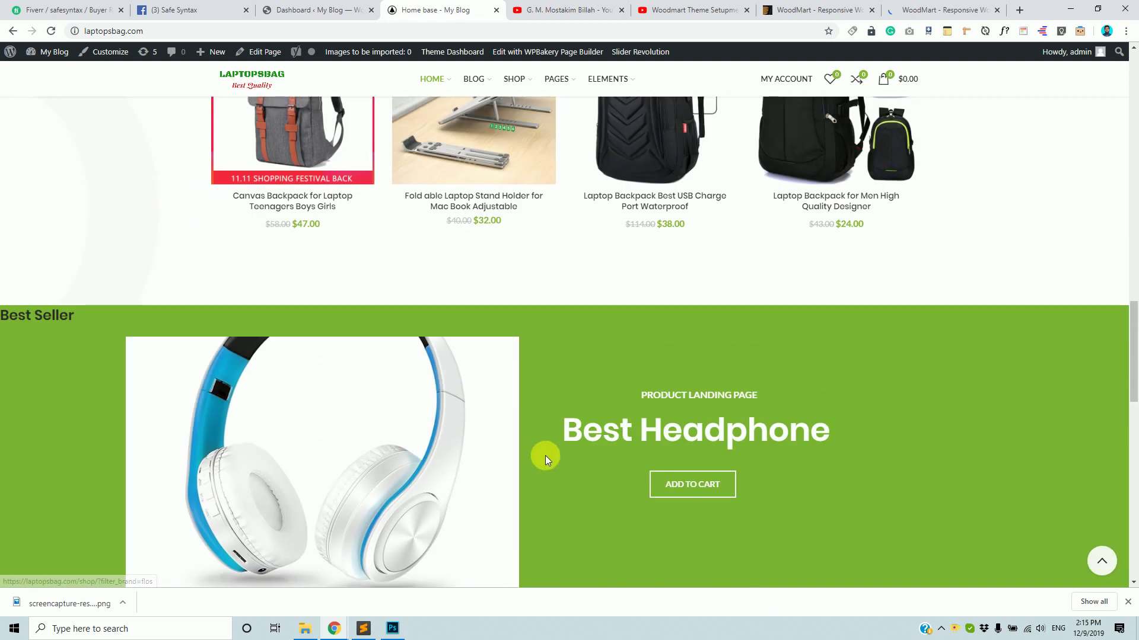
Step: View the Woodmart tutorial video and its channel on YouTube, and the home page of the WoodMart live preview
left_click(694, 9)
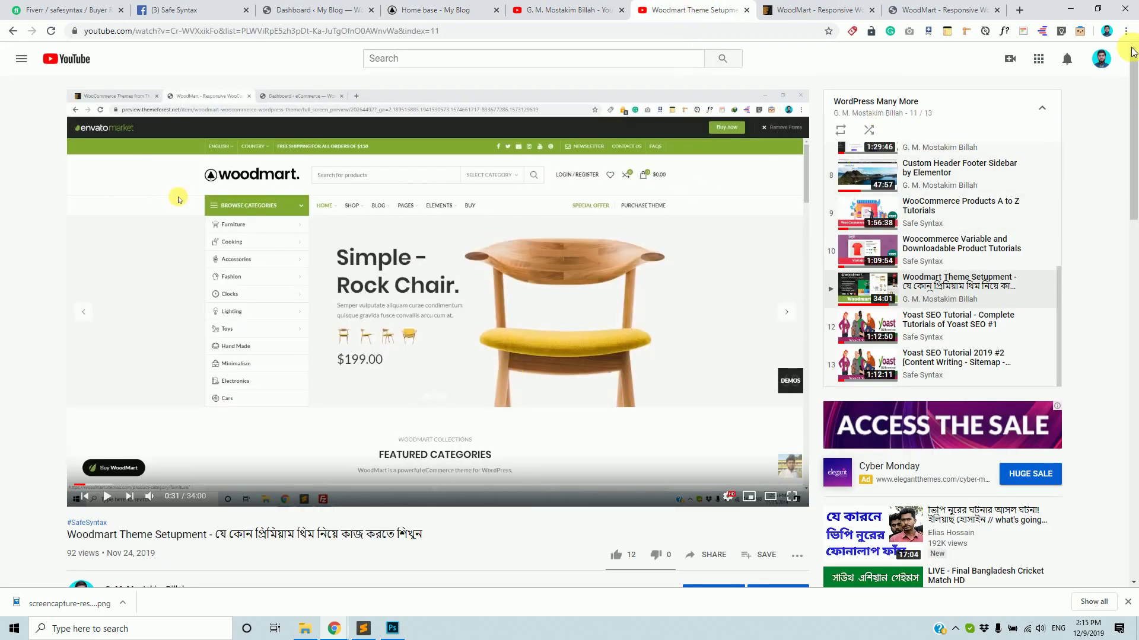
left_click(598, 6)
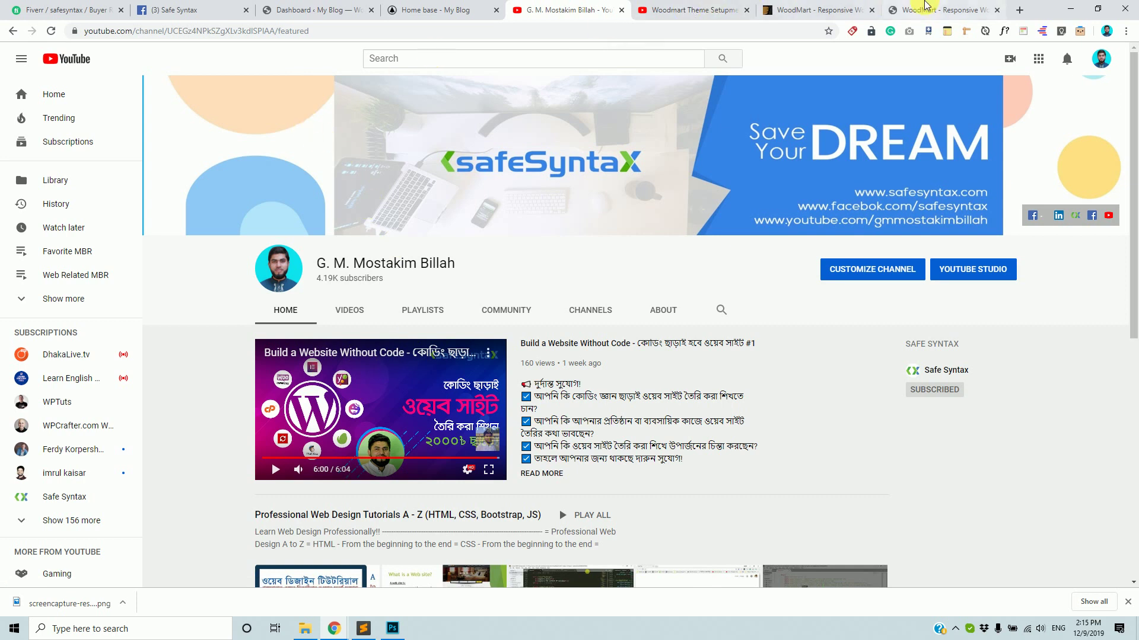
left_click(925, 6)
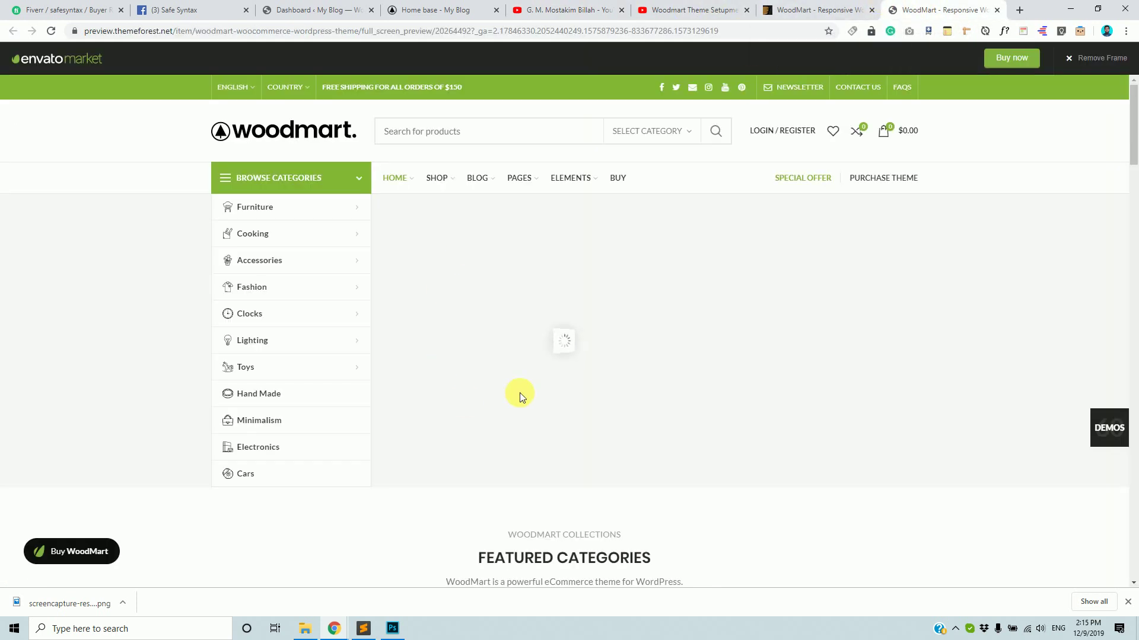
scroll(593, 409, "down", 6)
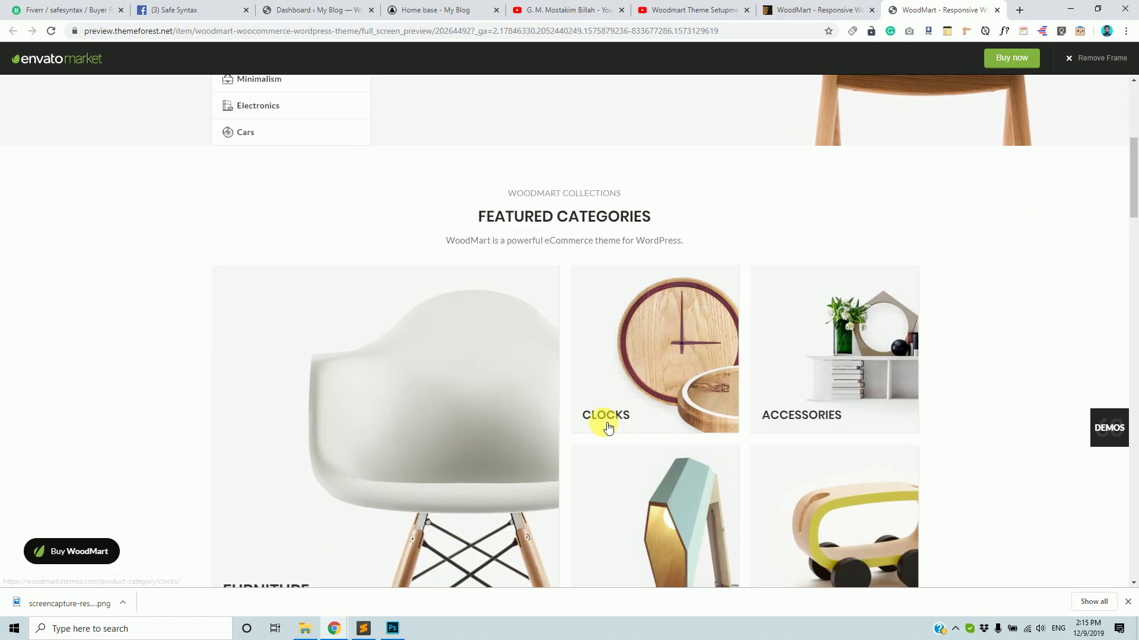
scroll(605, 425, "up", 4)
scroll(605, 425, "up", 2)
Step: Examine the customized product sections and the footer on the laptopsbag.com home page
left_click(439, 10)
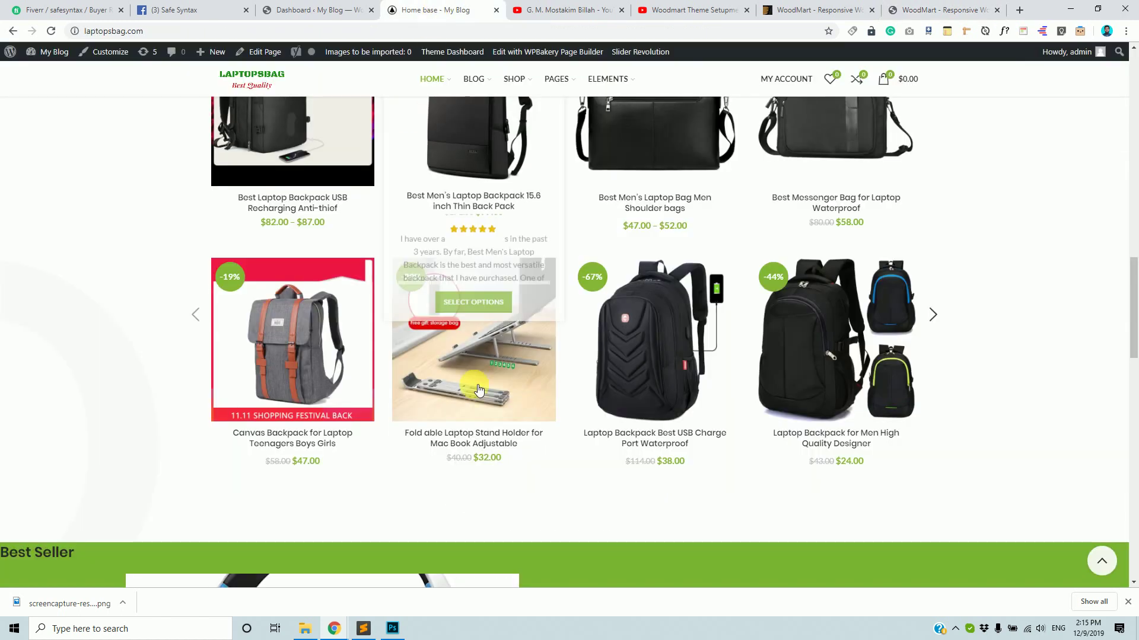
scroll(476, 378, "up", 5)
scroll(476, 378, "up", 6)
scroll(477, 379, "down", 15)
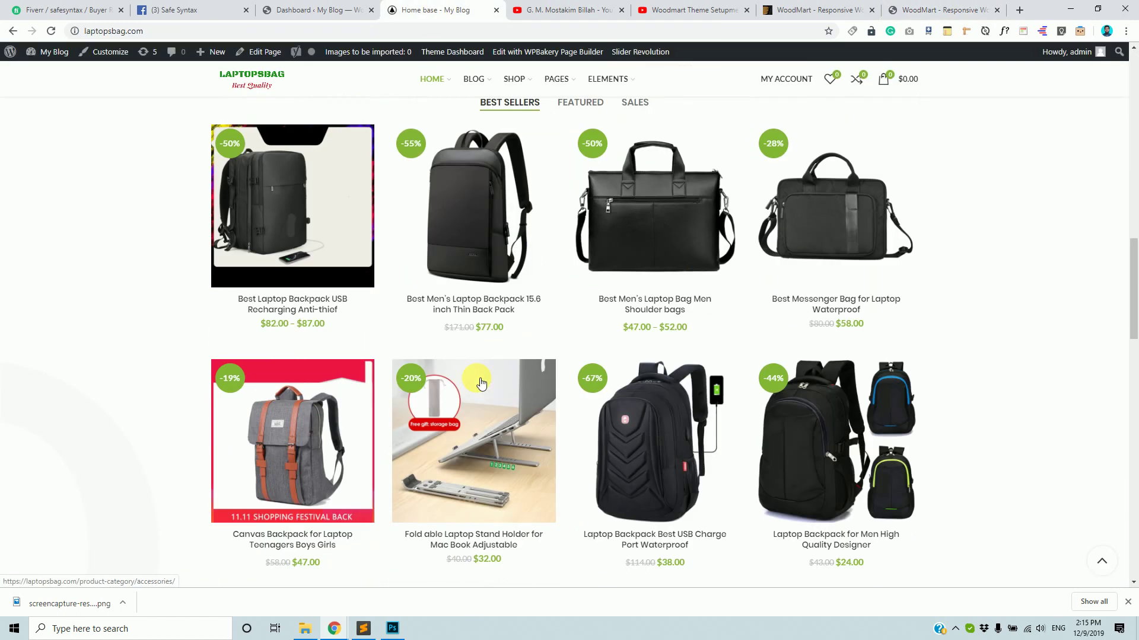
scroll(479, 382, "down", 12)
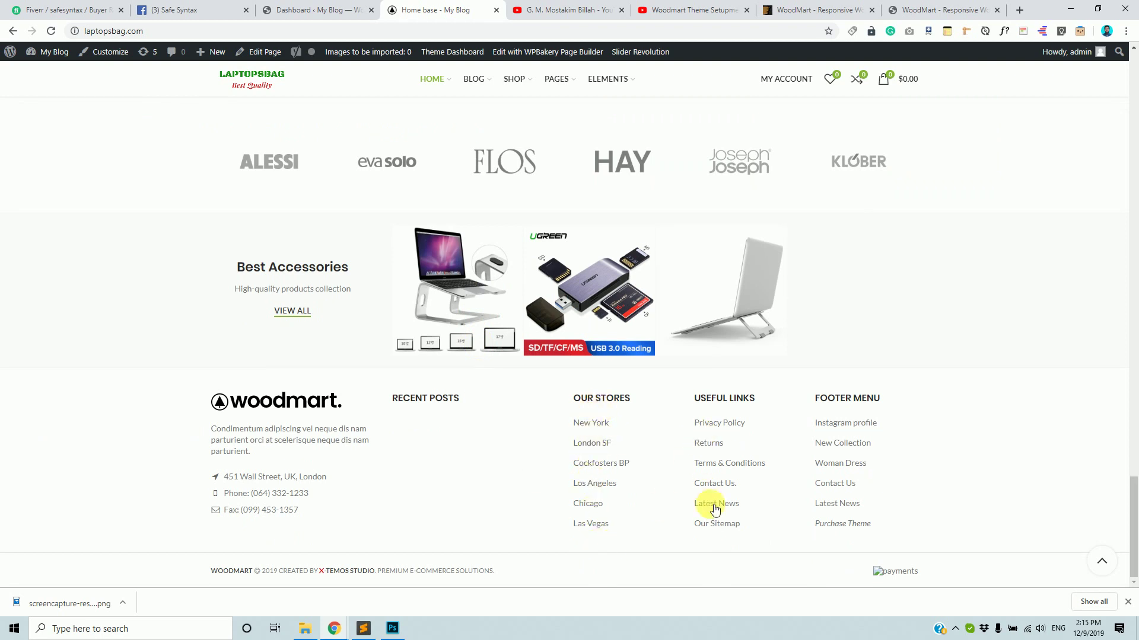
scroll(682, 493, "up", 10)
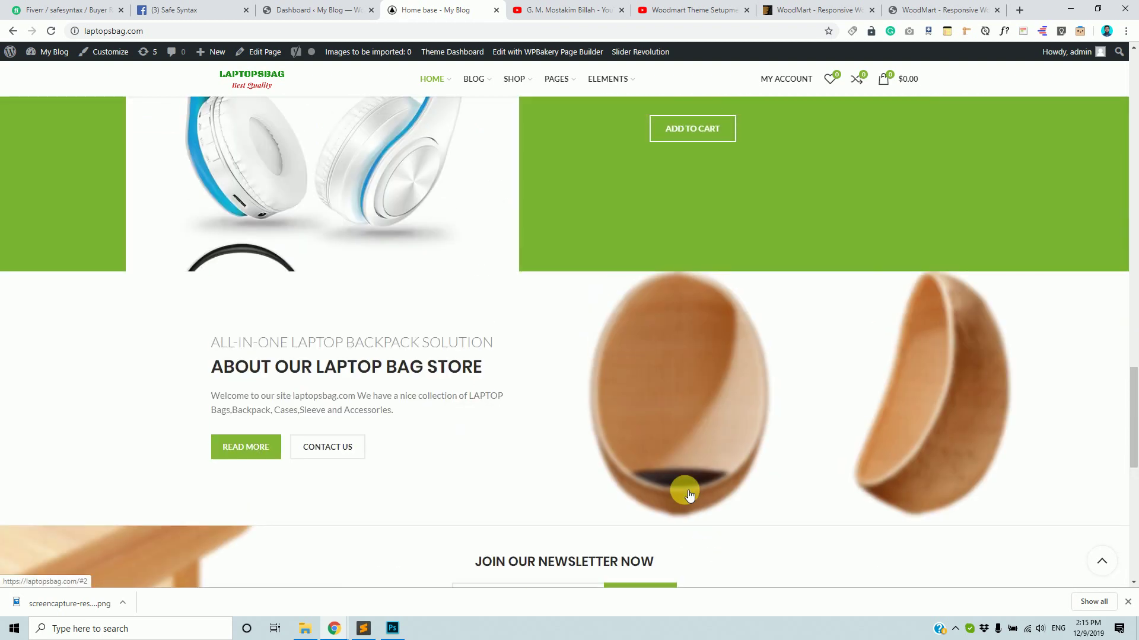
scroll(685, 490, "up", 6)
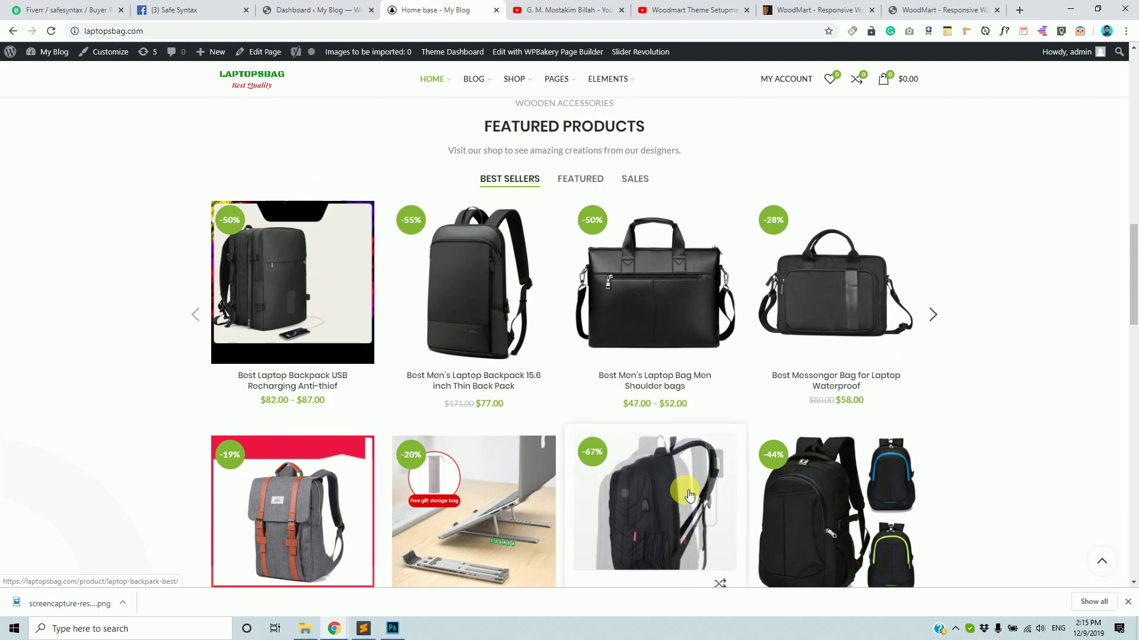
Step: Check the Appearance options in the WordPress dashboard and the footer of the laptopsbag.com home page
left_click(314, 10)
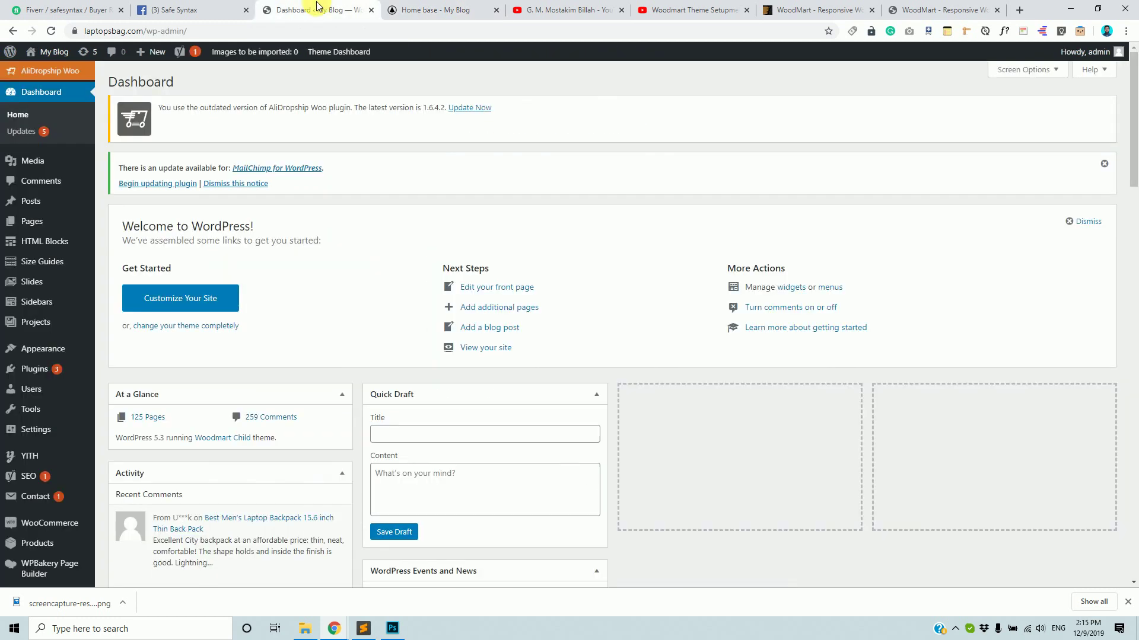
scroll(44, 371, "down", 1)
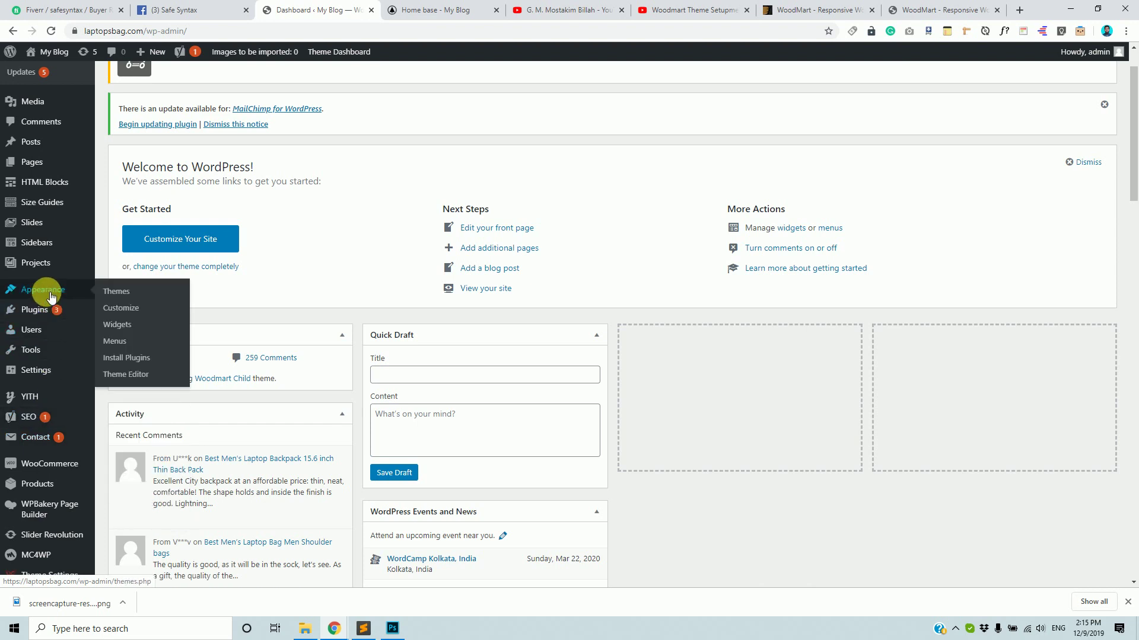
left_click(422, 10)
scroll(807, 394, "down", 15)
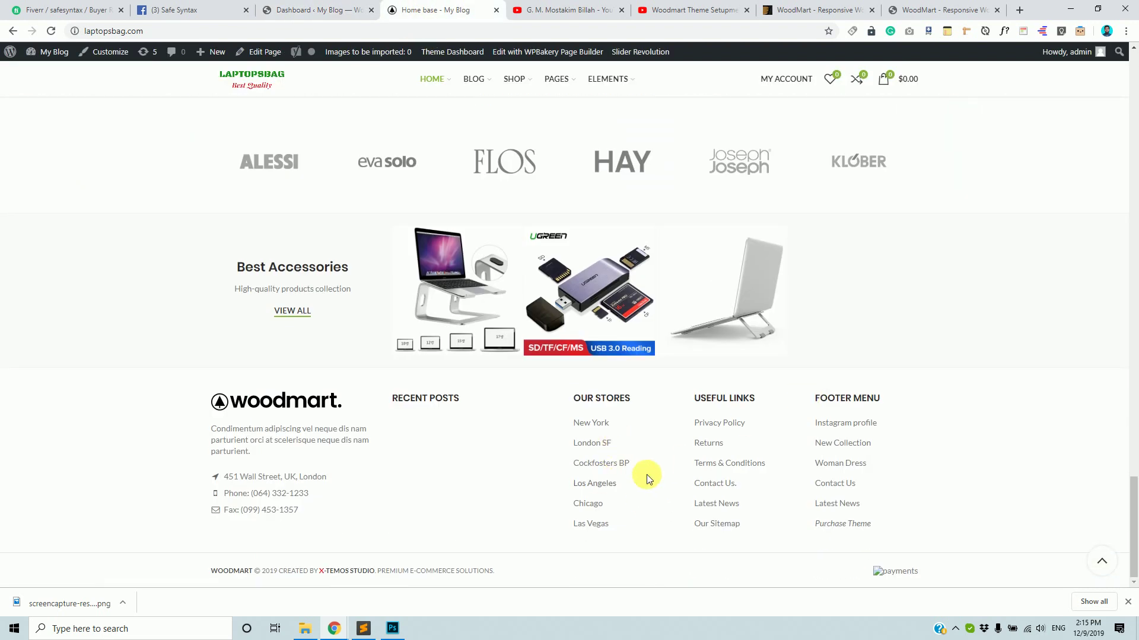
scroll(643, 500, "up", 10)
Step: Open the site's widget management page from the WordPress dashboard
left_click(308, 10)
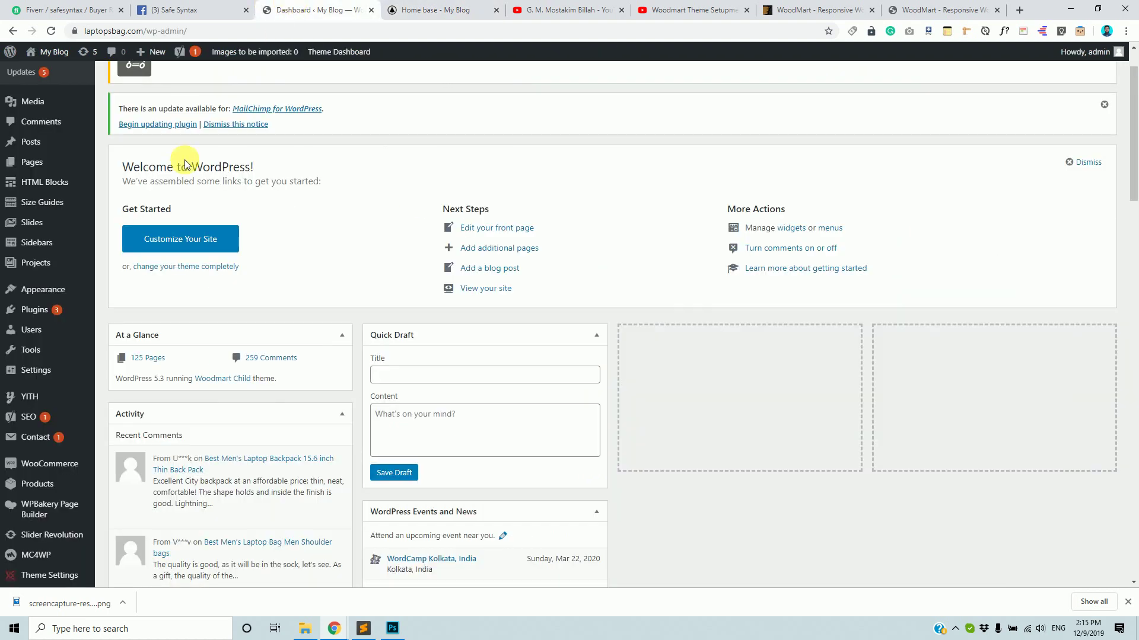
mouse_move(59, 295)
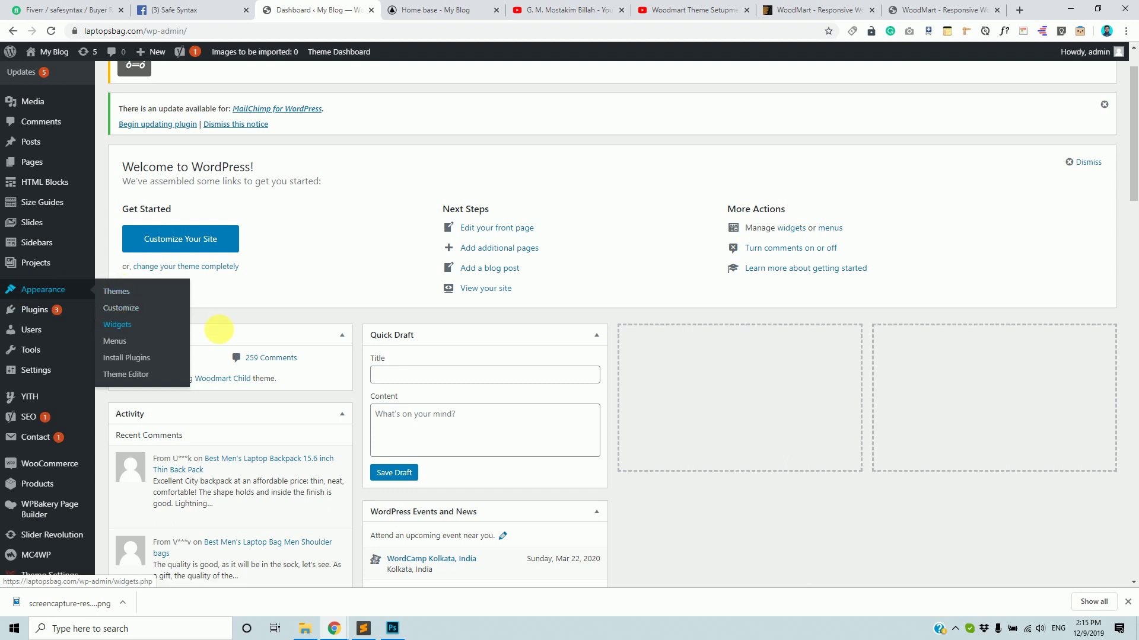
left_click(118, 325)
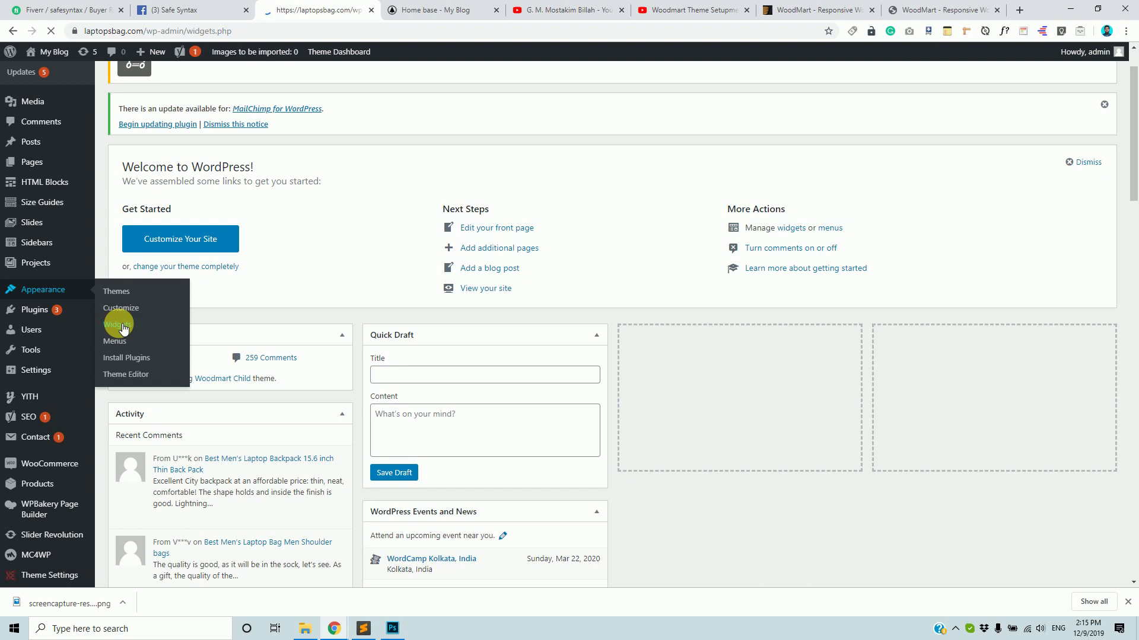
Step: Examine the footer columns of the laptopsbag.com home page, including Our Stores and Useful Links
left_click(446, 7)
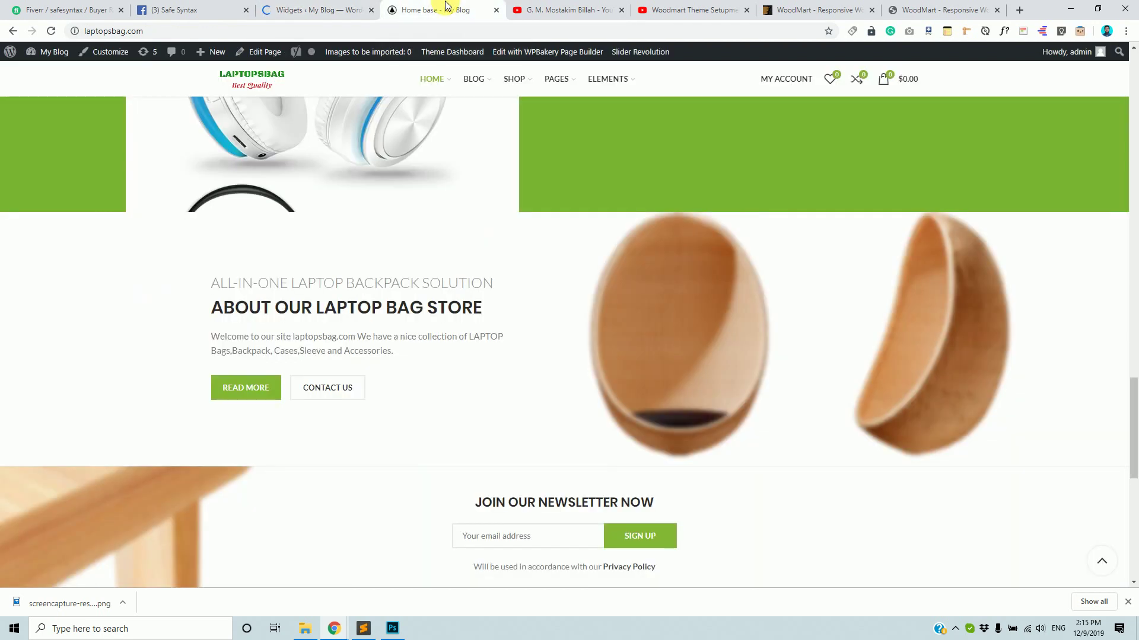
scroll(582, 451, "down", 8)
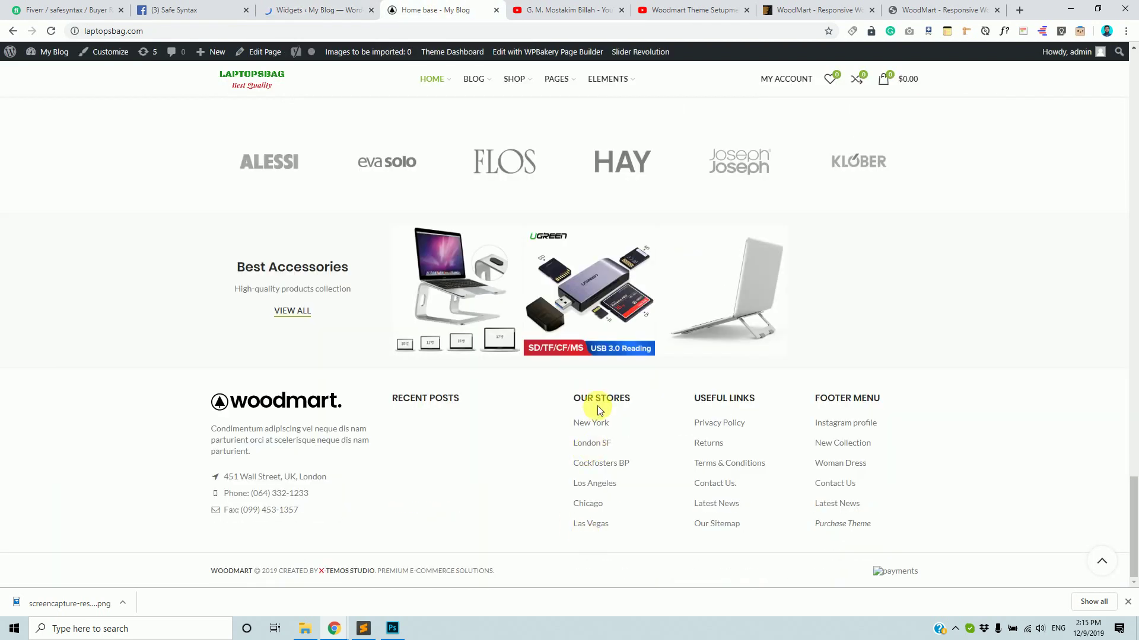
scroll(749, 507, "up", 15)
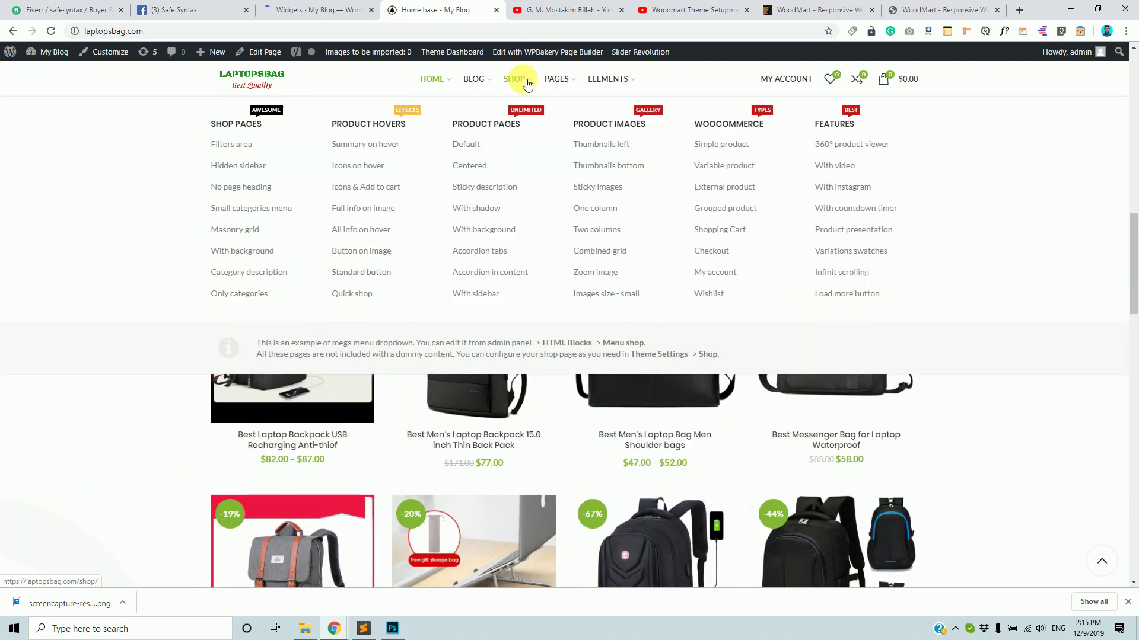
Step: Open the Blog menu's Alternative link from laptopsbag.com in a new tab and inspect its address and page
mouse_move(476, 80)
left_click(502, 147, "ctrl")
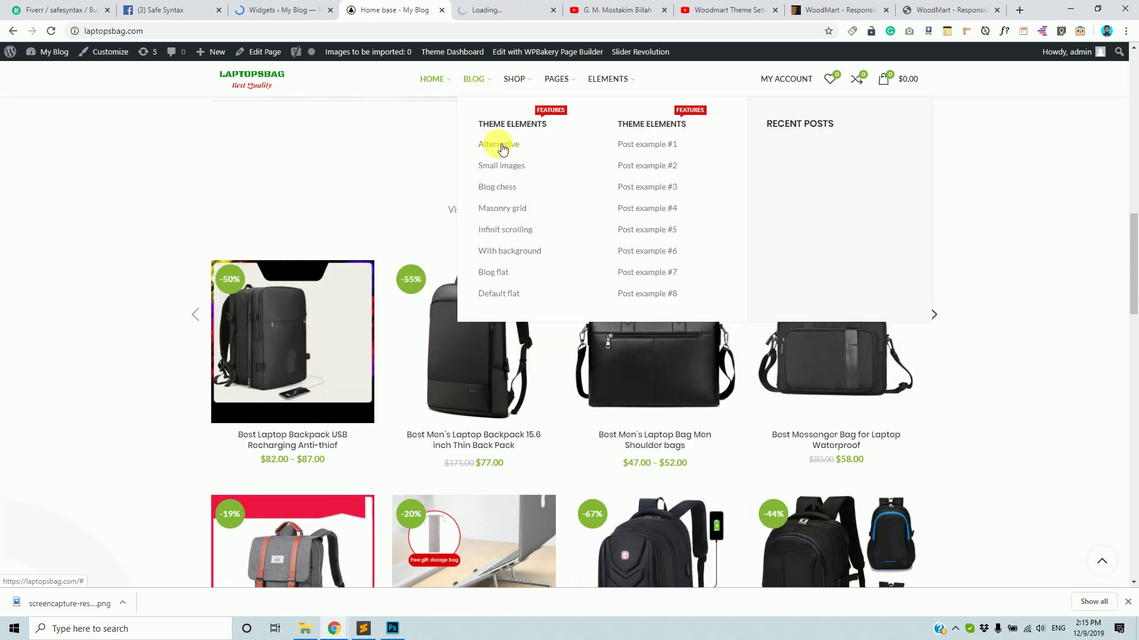
left_click(502, 7)
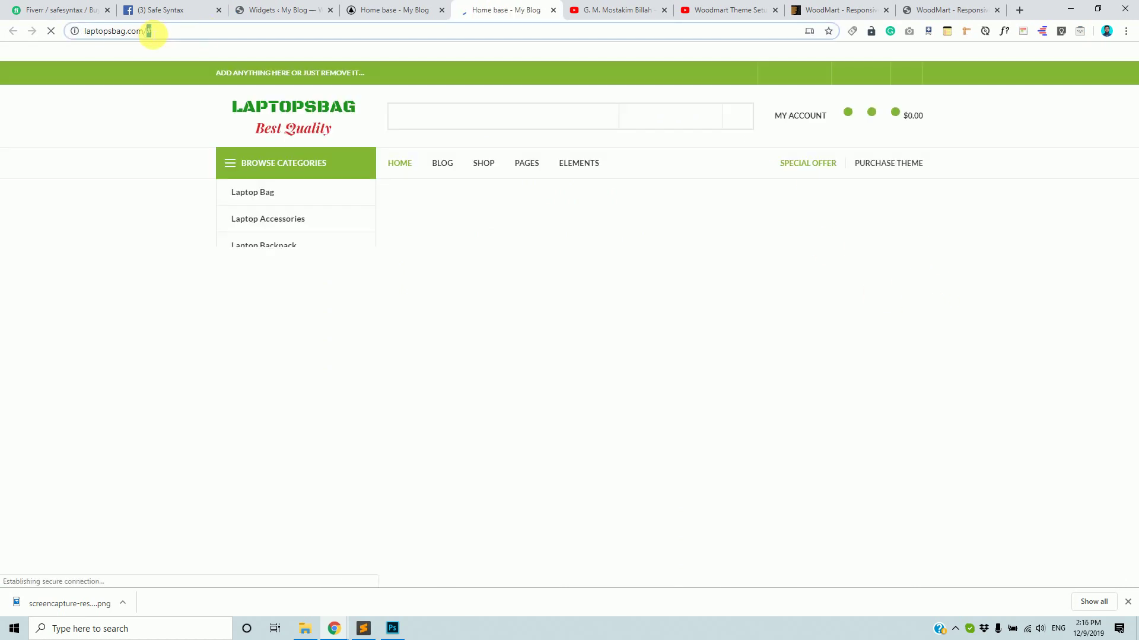
double_click(150, 32)
scroll(841, 453, "down", 13)
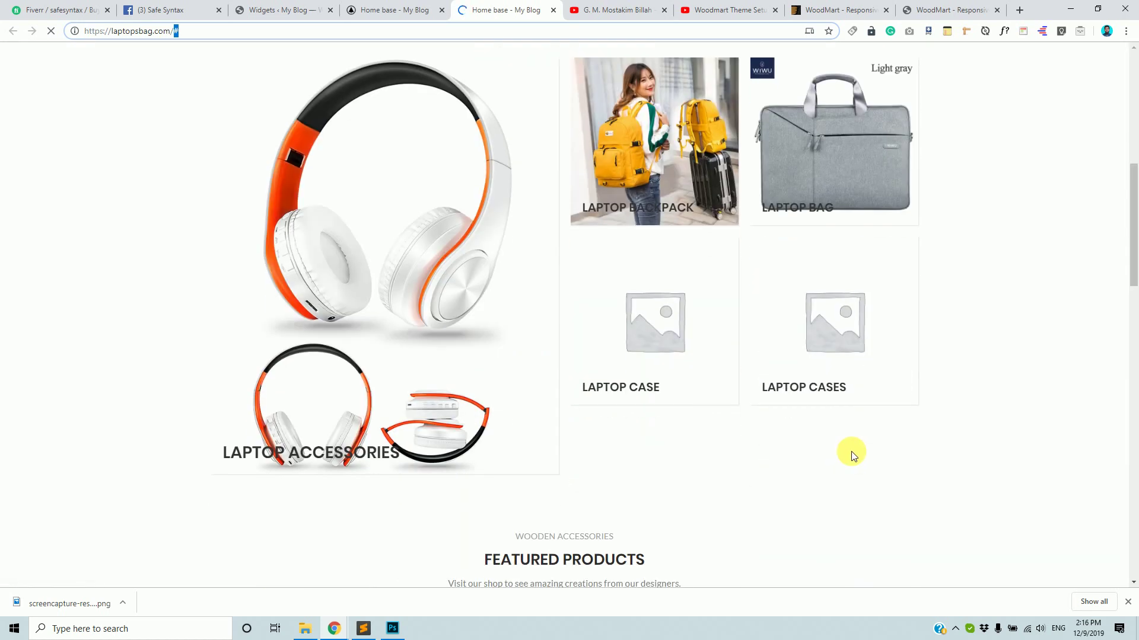
scroll(852, 451, "up", 13)
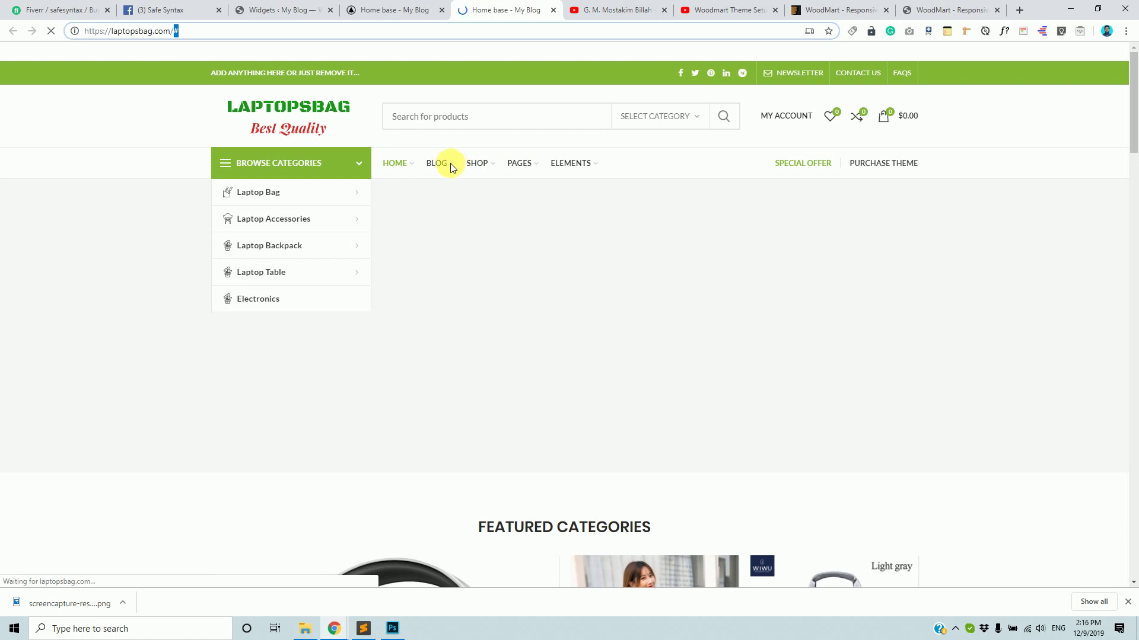
Step: Open the Blog chess page in the WoodMart live preview and examine its sidebar widgets, such as categories and recent posts
key("ctrl+9")
mouse_move(480, 178)
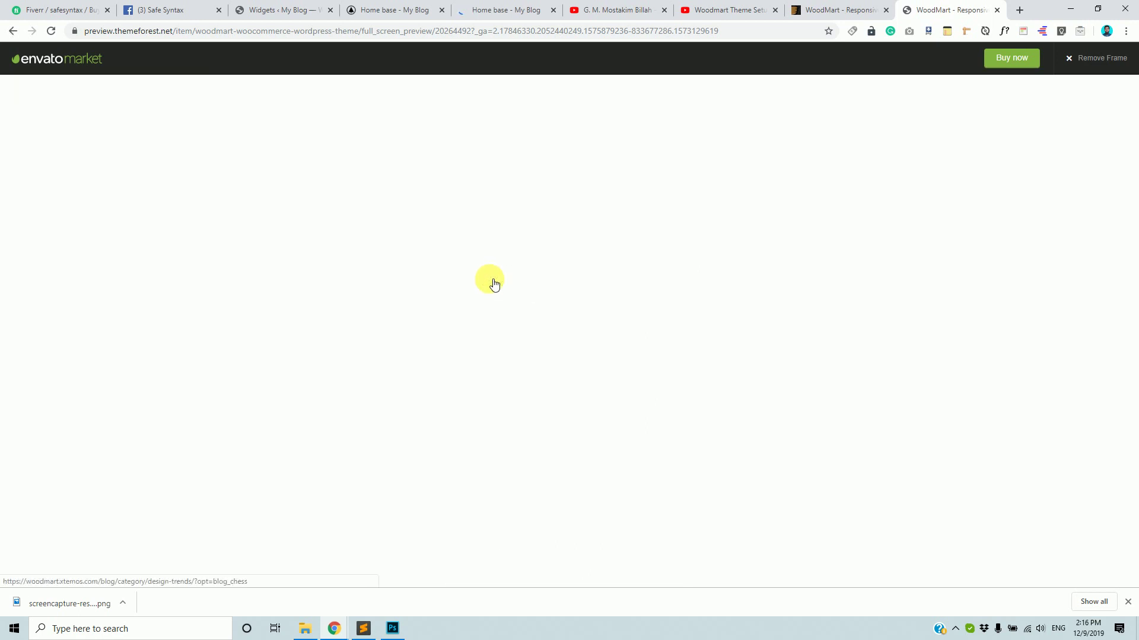
scroll(794, 371, "down", 3)
scroll(797, 377, "down", 4)
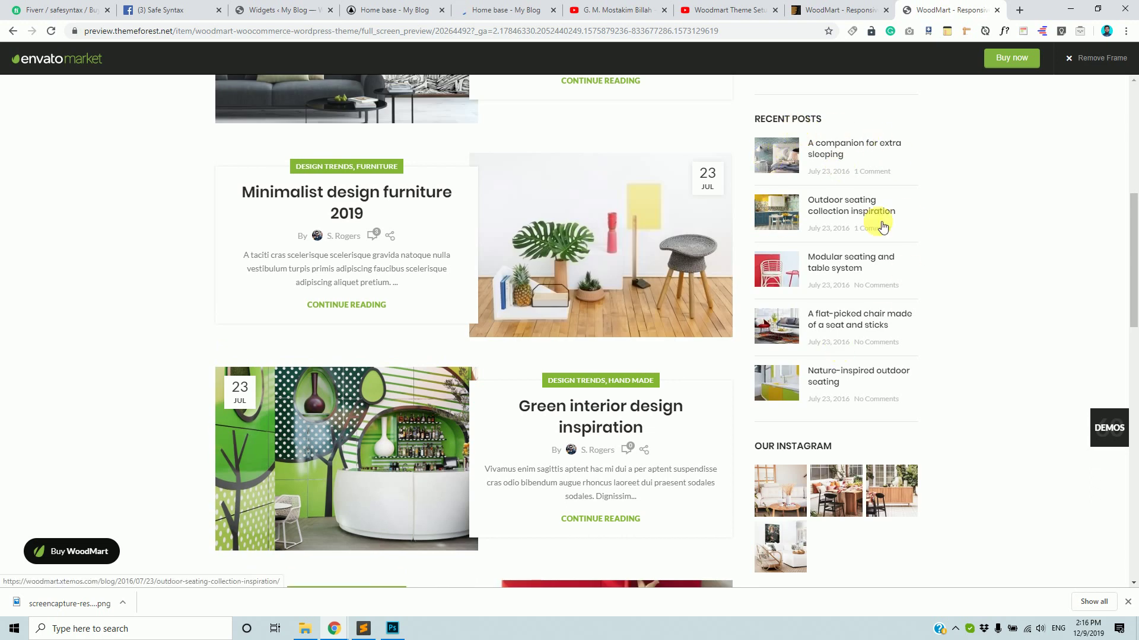
scroll(839, 362, "down", 3)
scroll(828, 298, "down", 4)
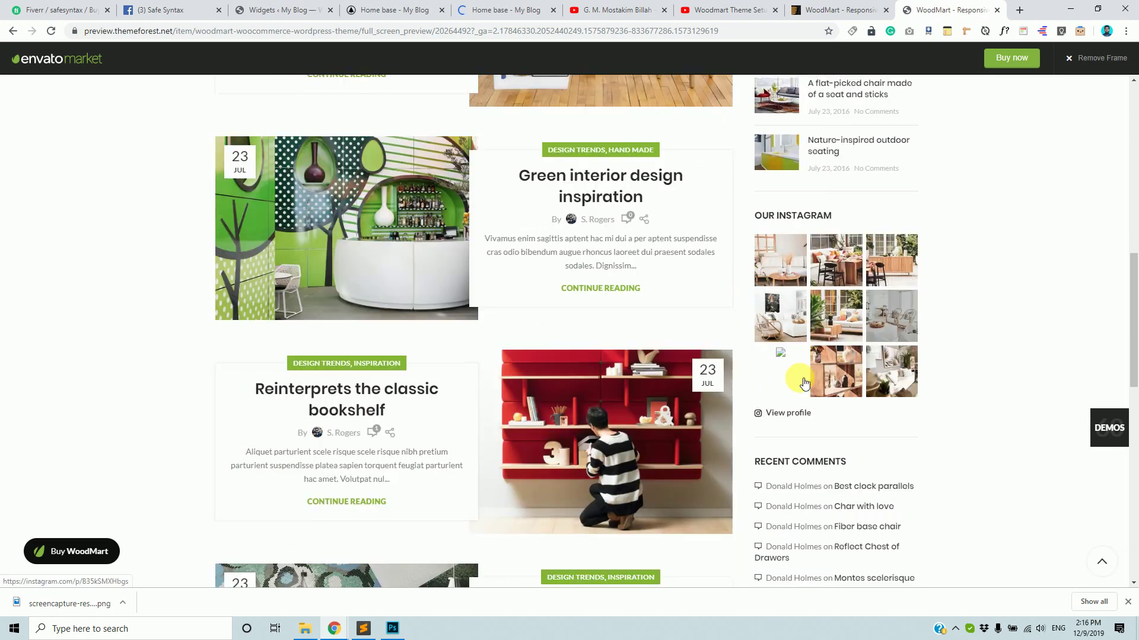
scroll(830, 320, "down", 3)
scroll(808, 343, "up", 15)
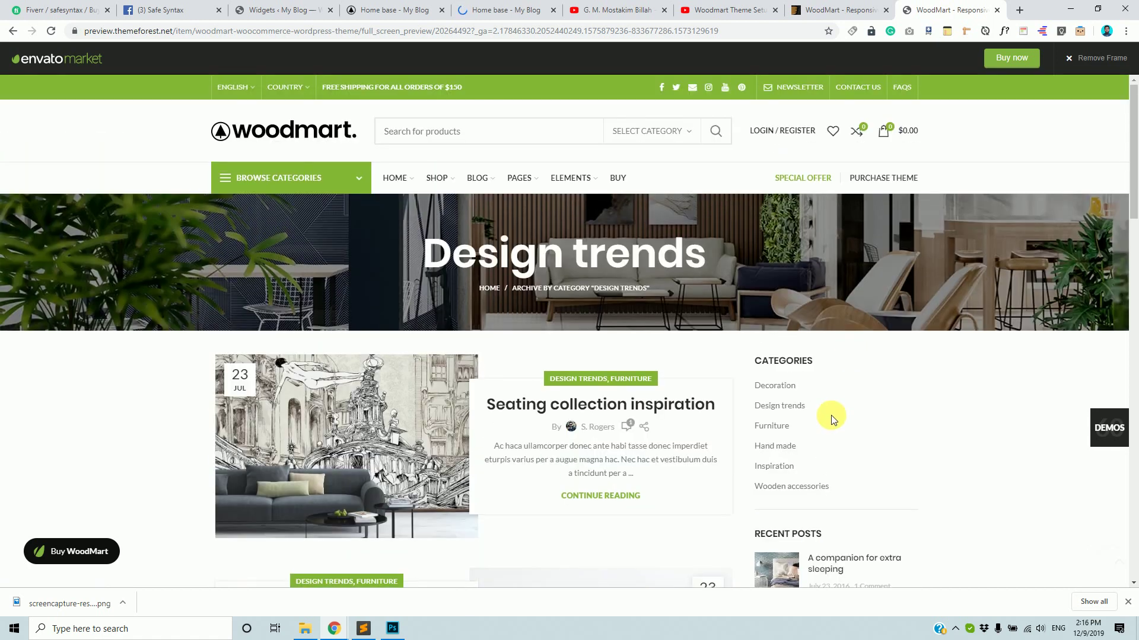
scroll(784, 388, "down", 1)
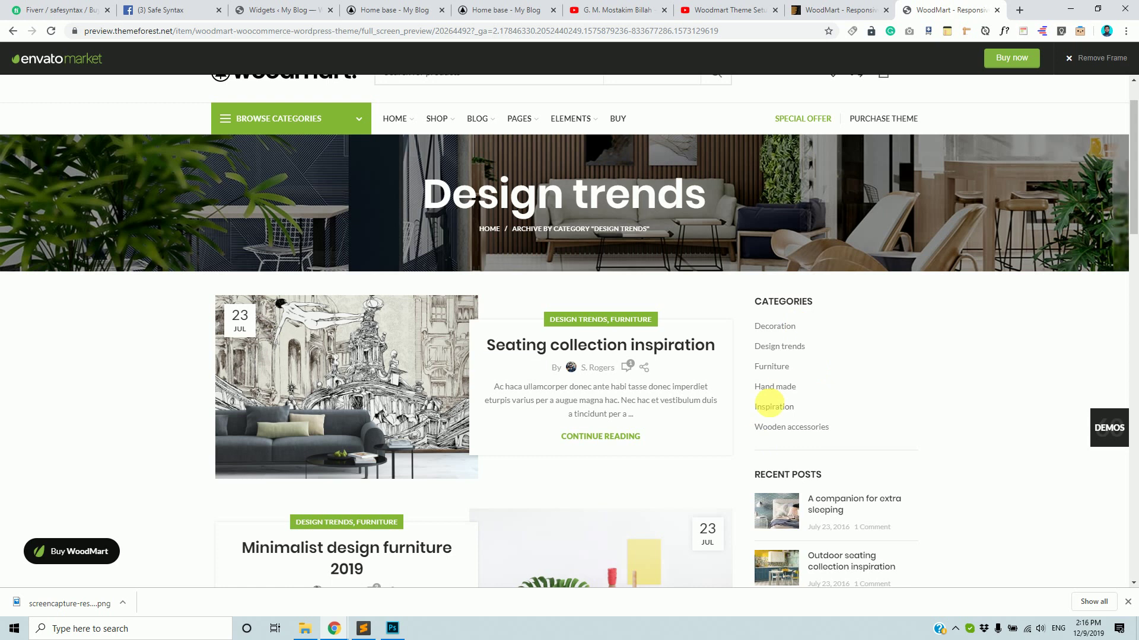
scroll(777, 374, "down", 3)
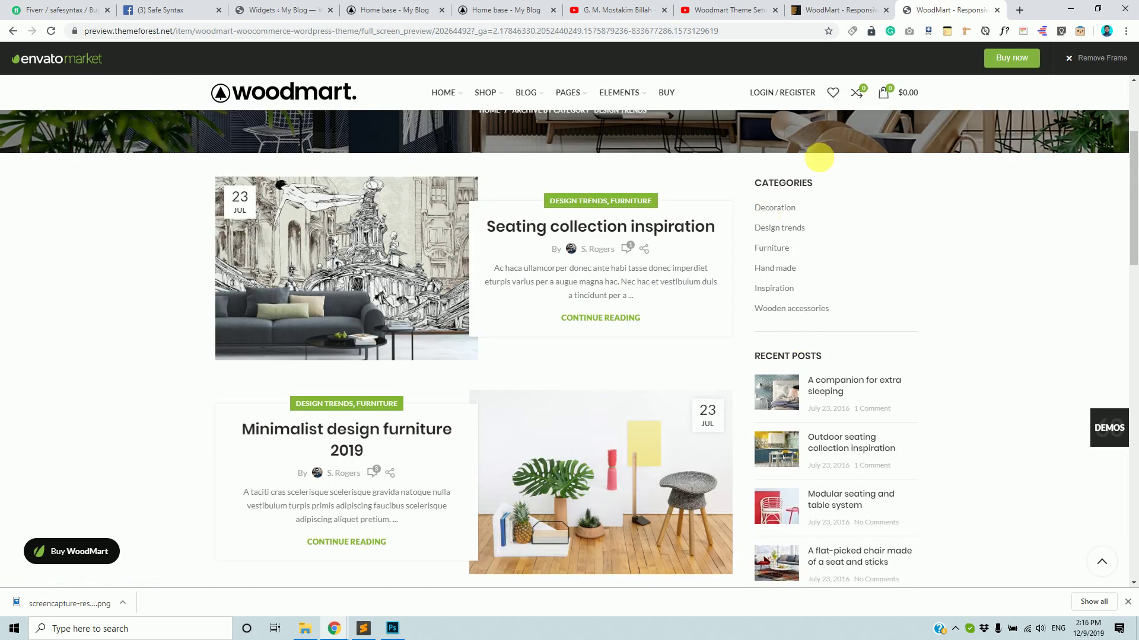
Step: Examine the Design trends blog archive's sidebar widgets in the WoodMart live preview, from Categories to Recent Comments, and the page footer
scroll(830, 474, "up", 5)
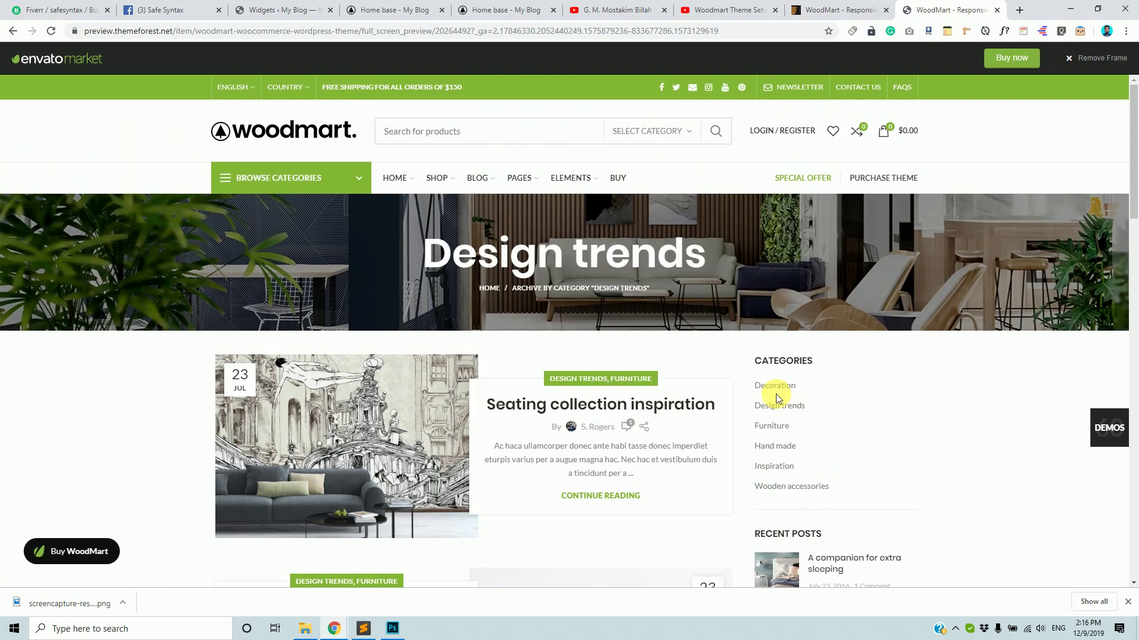
scroll(836, 492, "down", 3)
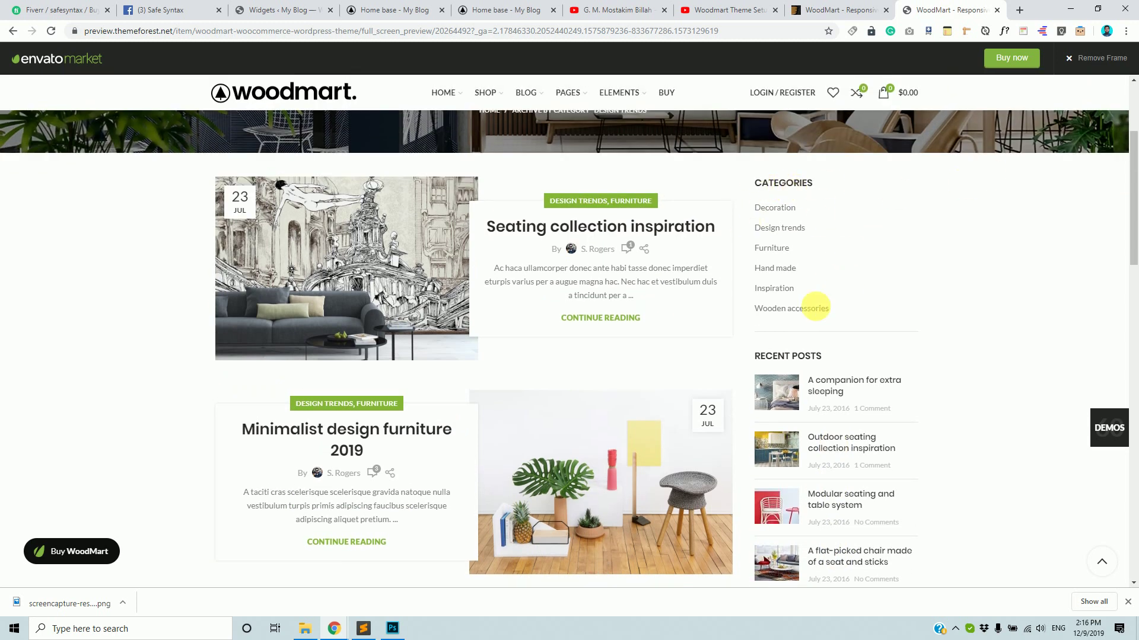
scroll(814, 371, "down", 2)
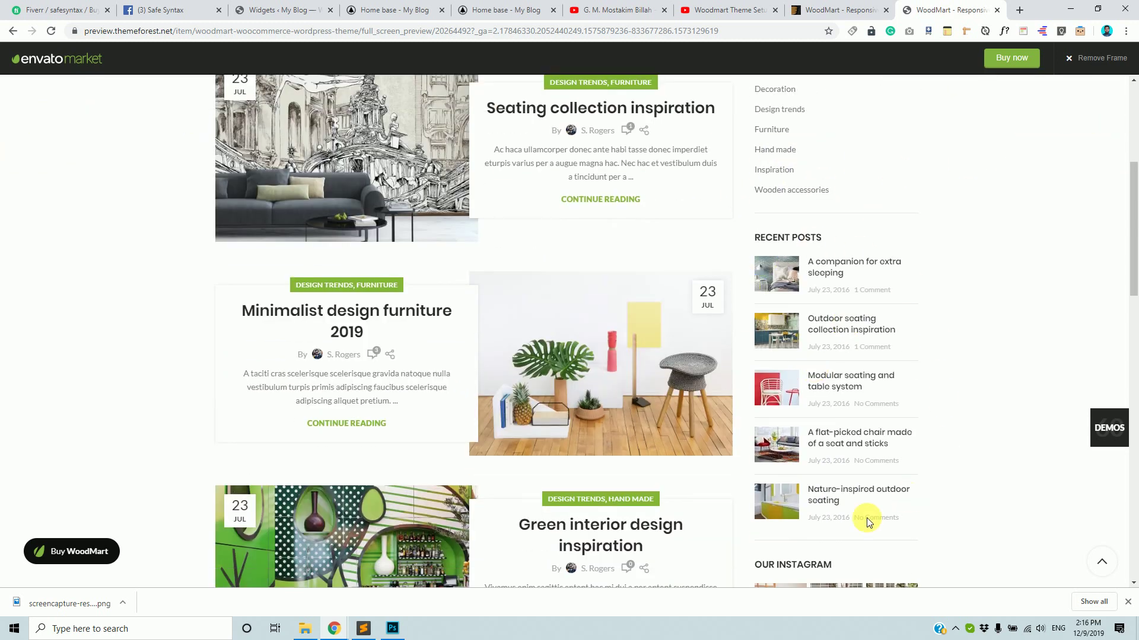
scroll(869, 515, "down", 1)
scroll(868, 515, "down", 7)
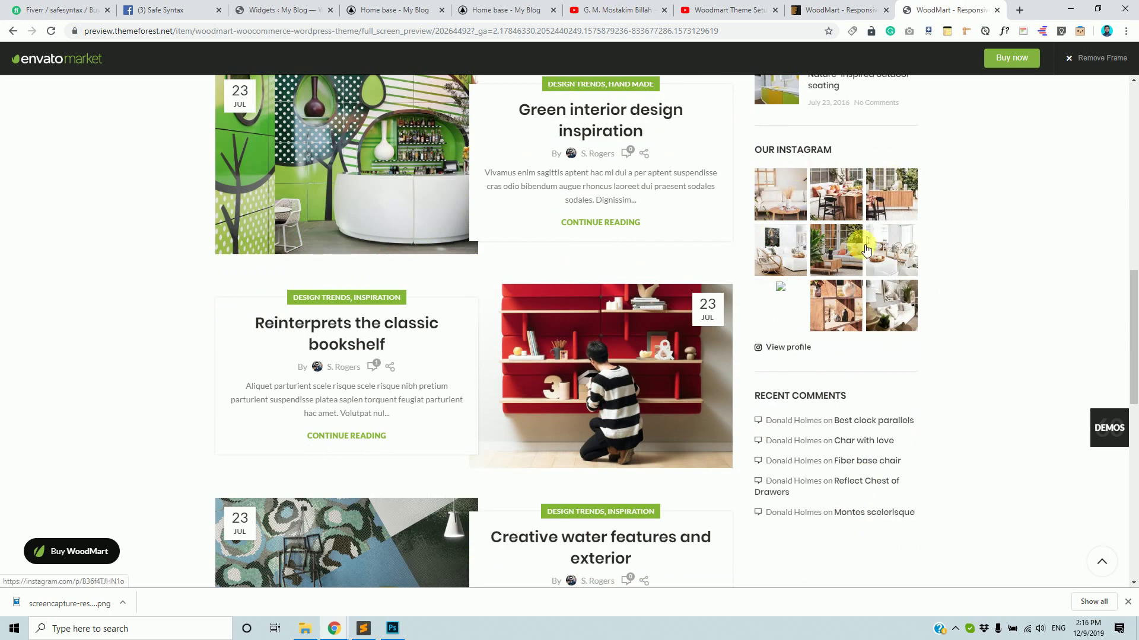
scroll(775, 266, "down", 3)
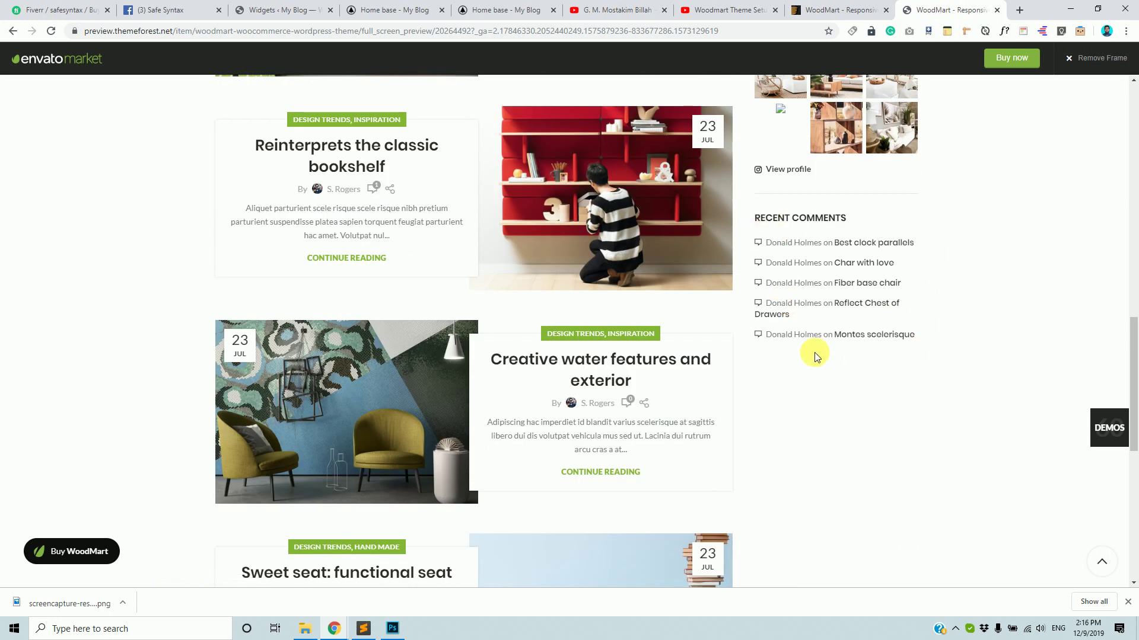
scroll(830, 430, "down", 8)
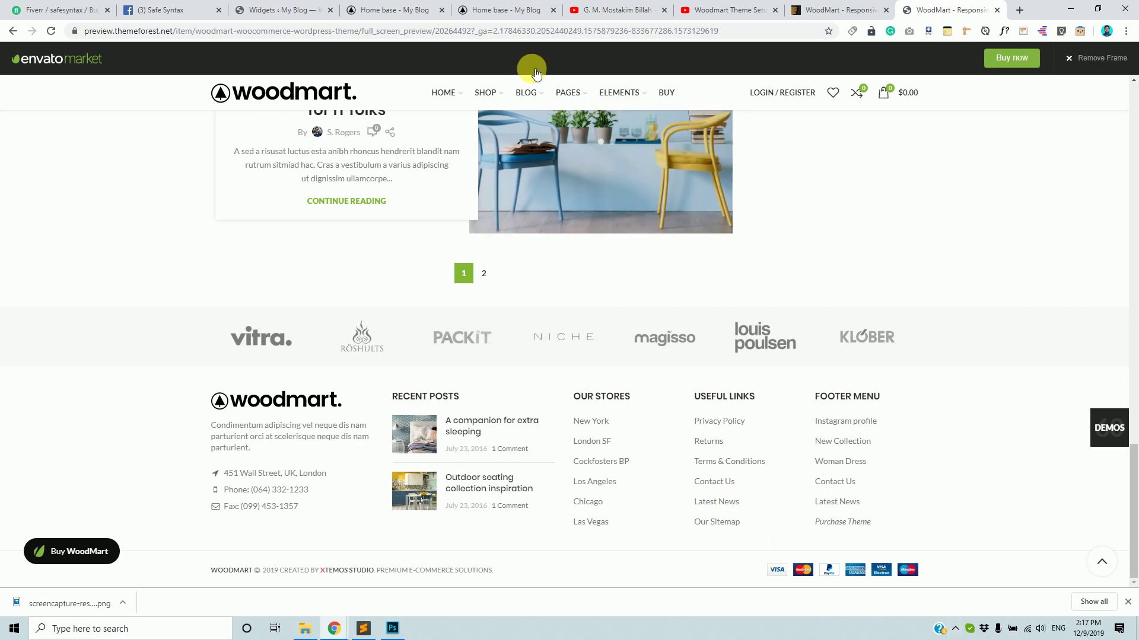
Step: Return to the site's Widgets page and expand the Shop page Widget Area to view its assigned widgets
left_click(279, 11)
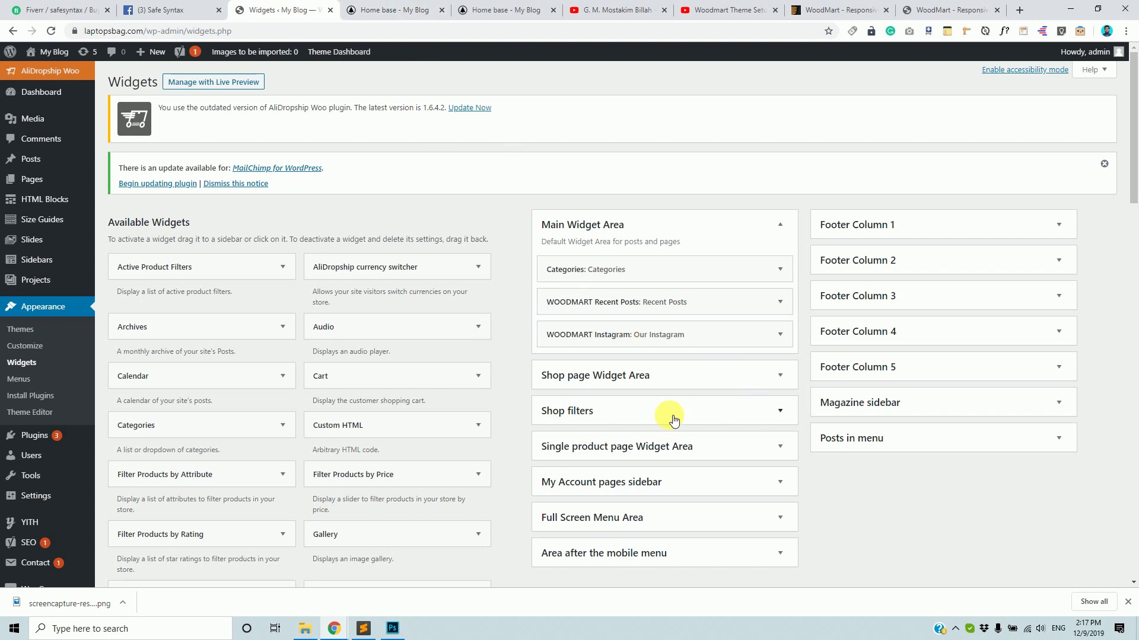
scroll(560, 354, "down", 2)
scroll(585, 326, "up", 2)
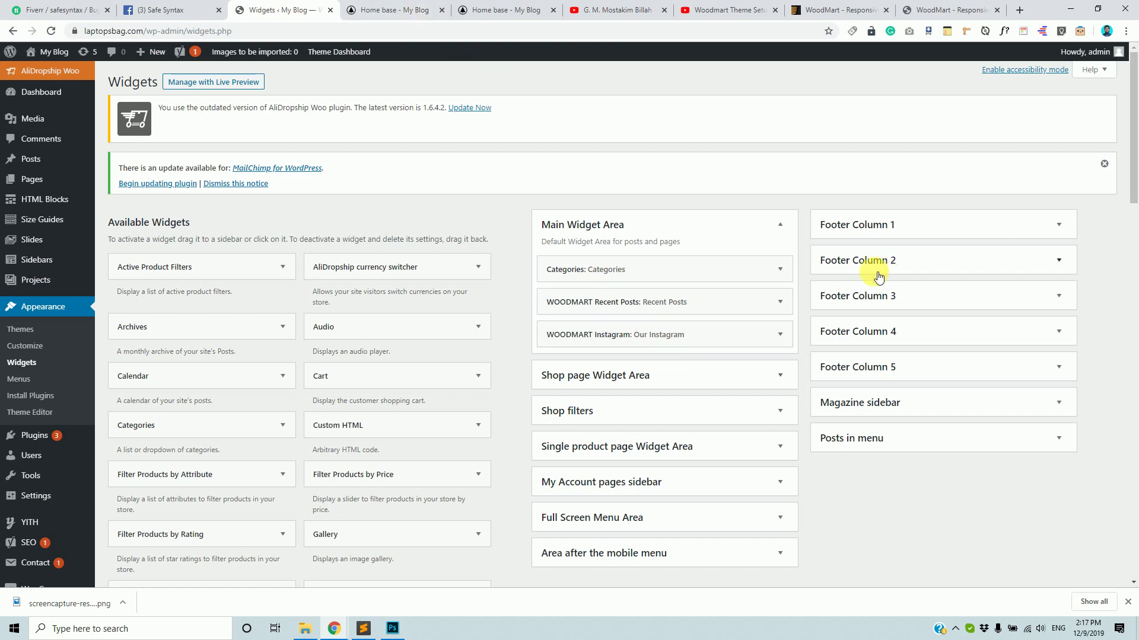
scroll(608, 465, "down", 1)
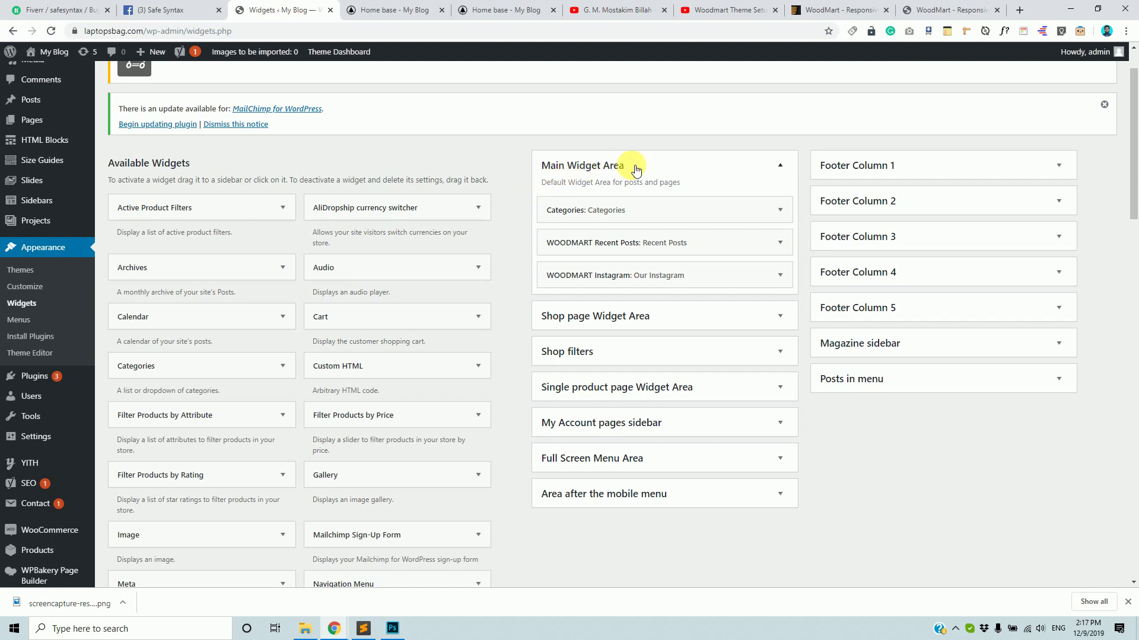
left_click(692, 316)
scroll(680, 371, "down", 1)
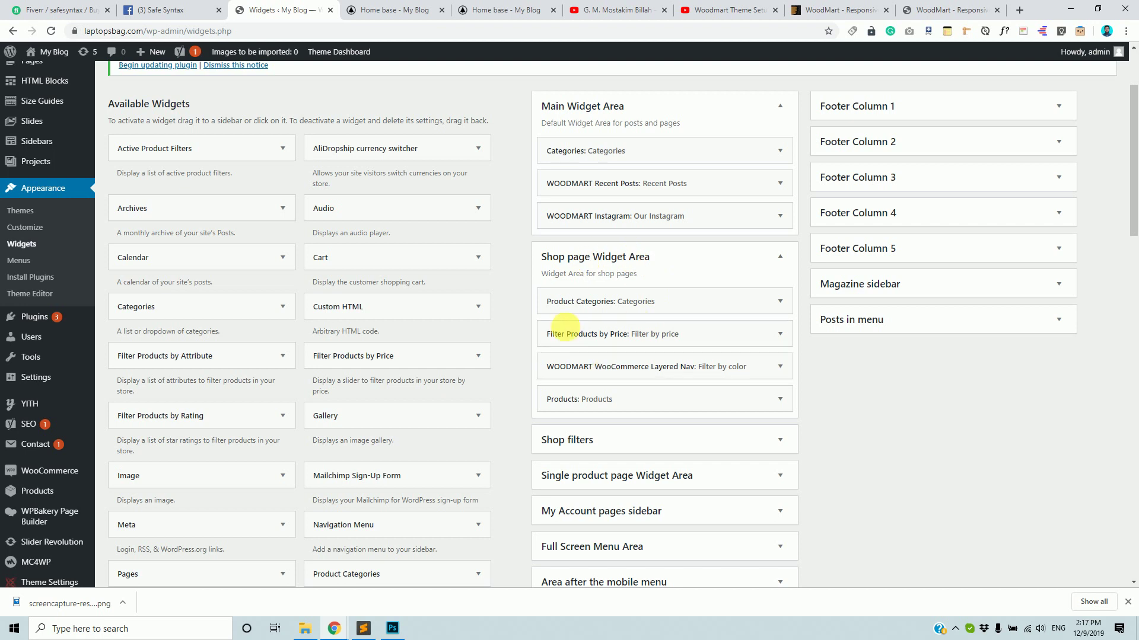
scroll(618, 344, "down", 2)
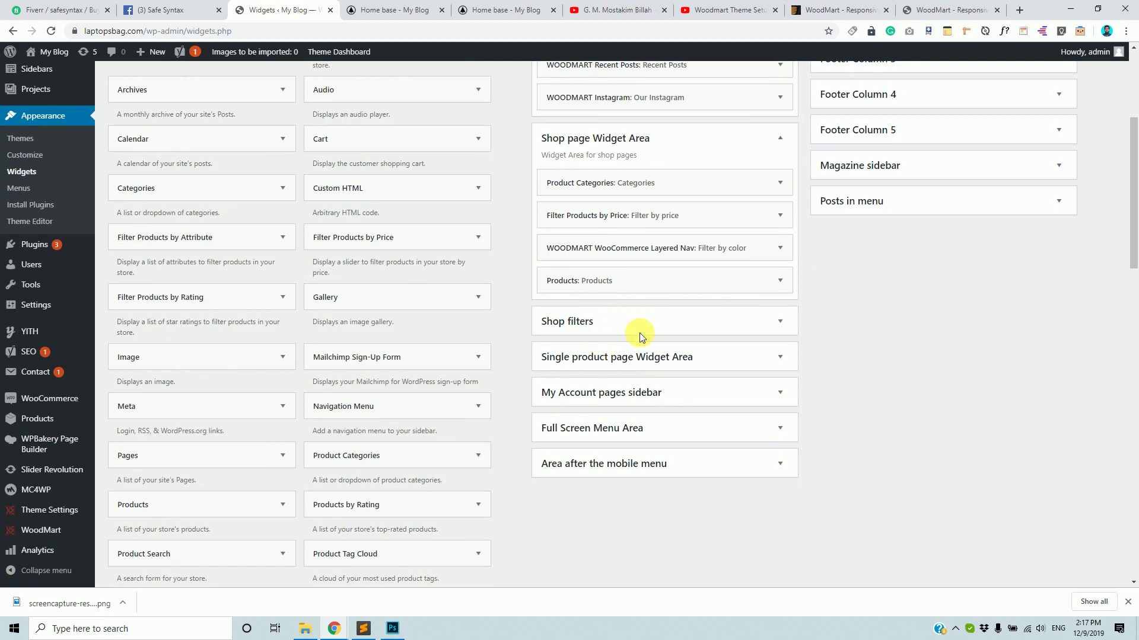
Step: Expand the Shop filters and Single product page Widget Area and review the contents of the widget areas
left_click(662, 325)
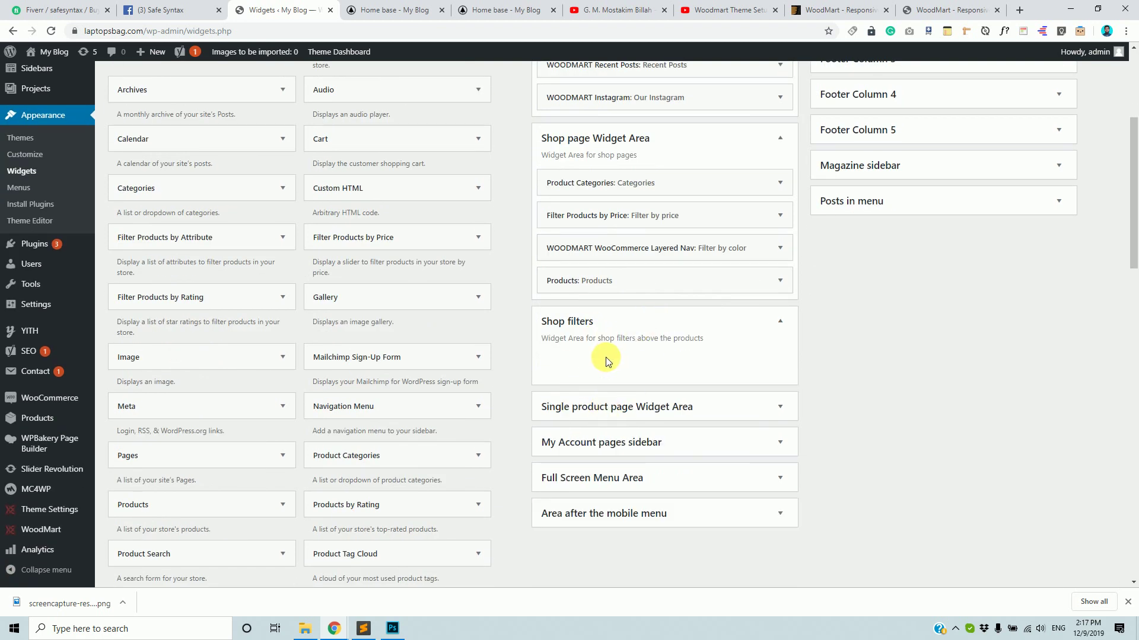
left_click(701, 415)
scroll(704, 404, "down", 2)
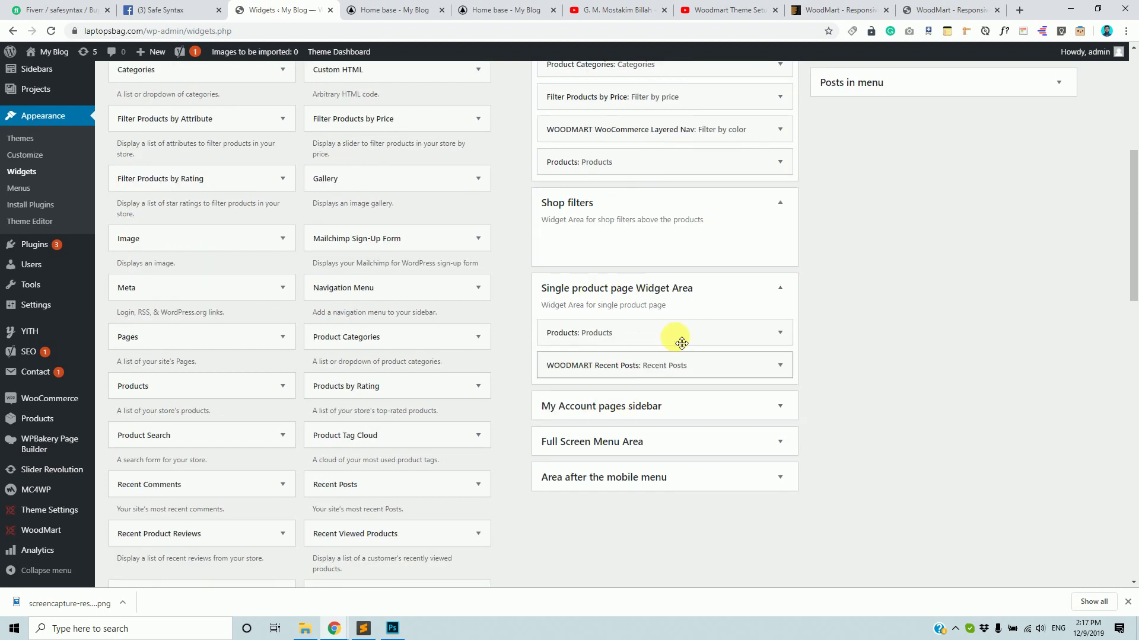
scroll(658, 355, "up", 3)
scroll(648, 287, "up", 1)
scroll(625, 325, "down", 4)
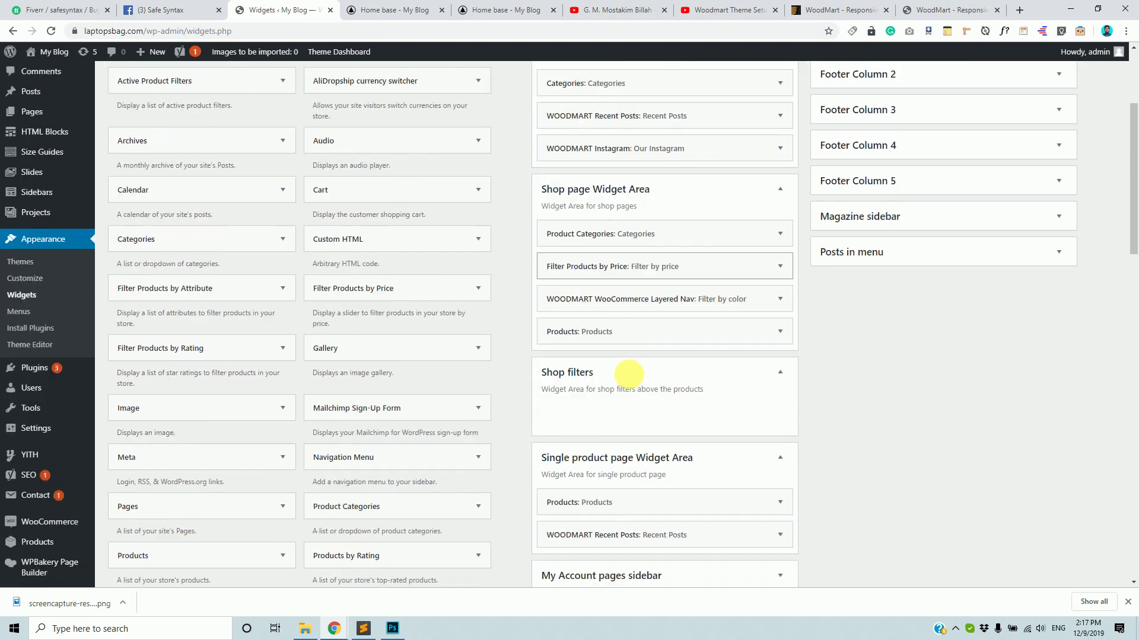
scroll(644, 399, "up", 3)
scroll(643, 398, "up", 3)
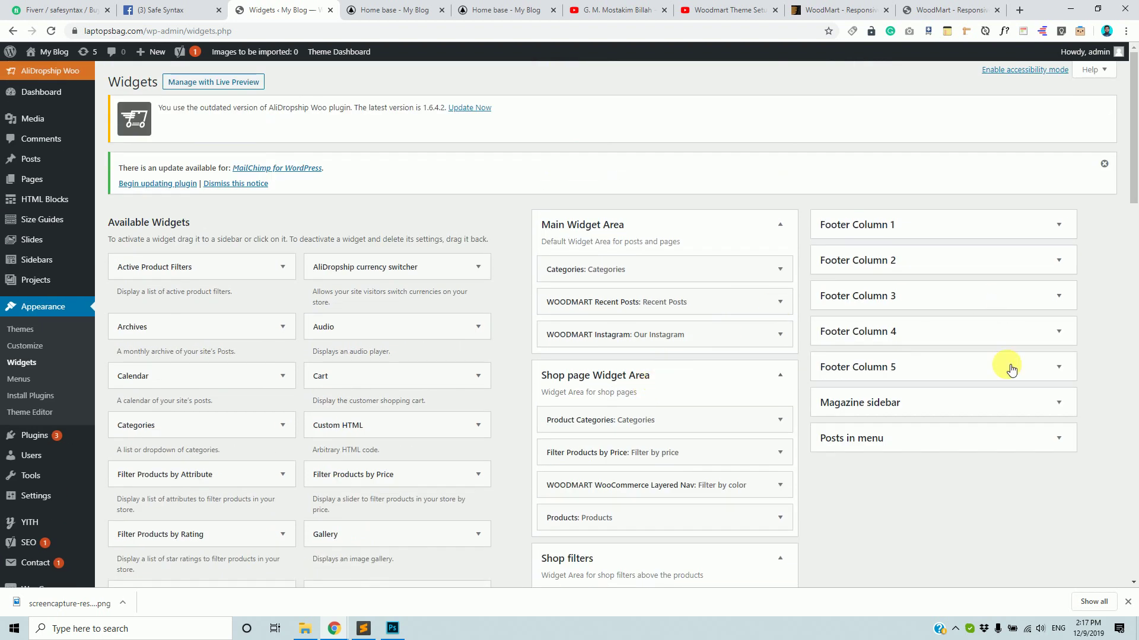
scroll(824, 408, "down", 5)
scroll(741, 387, "up", 5)
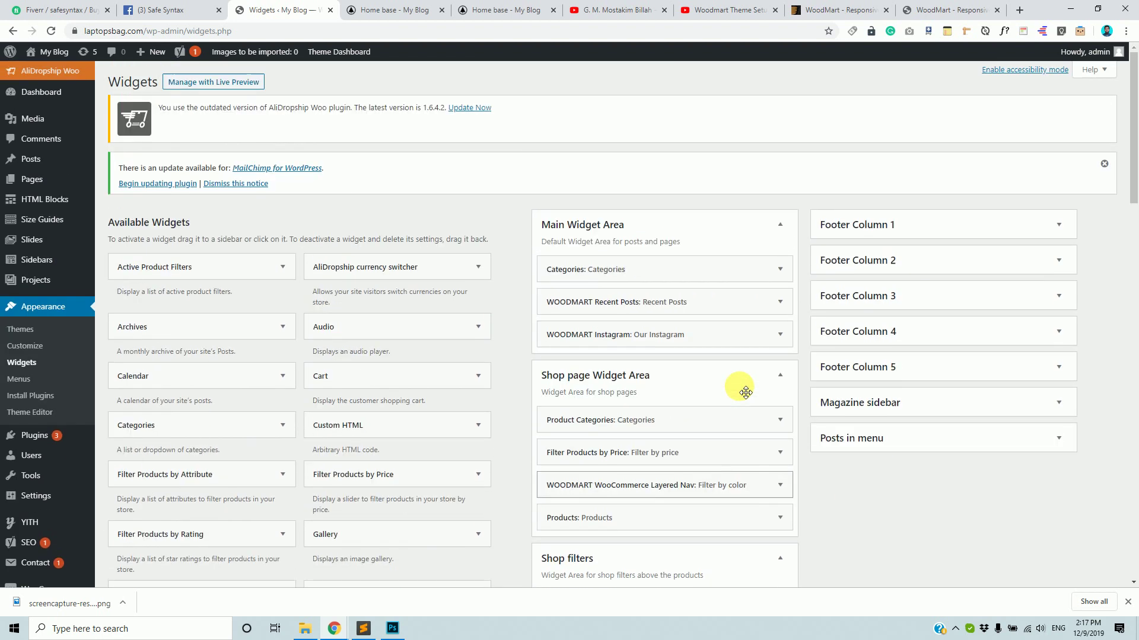
Step: Compare the footer columns of the laptopsbag.com home page with the Footer Column areas on the Widgets page
left_click(415, 7)
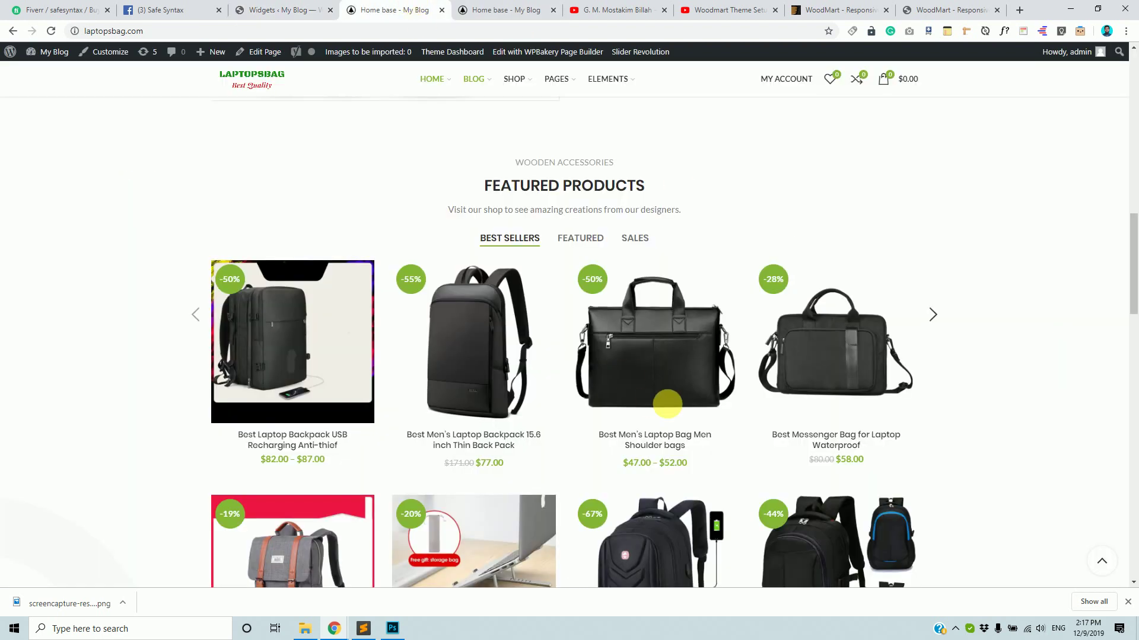
scroll(667, 405, "down", 20)
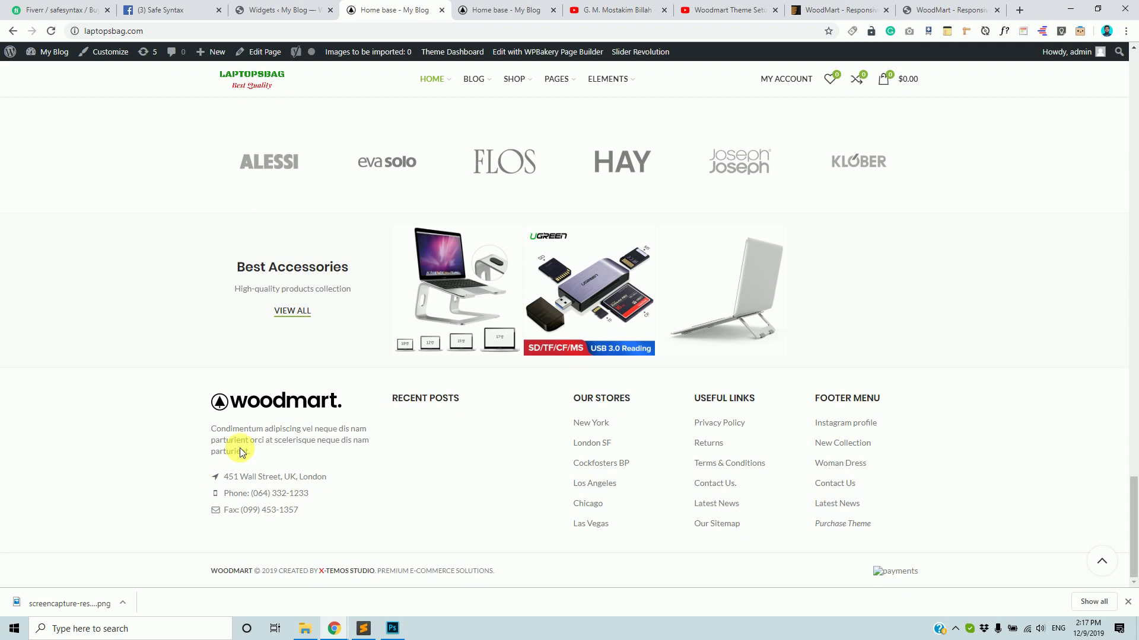
left_click(275, 10)
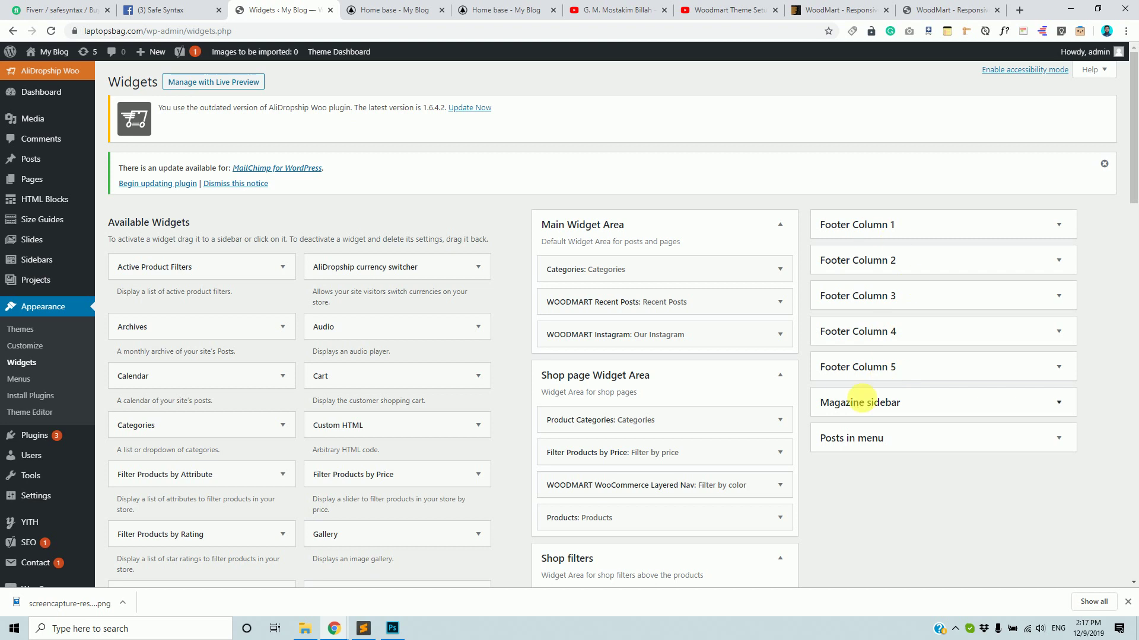
left_click(415, 10)
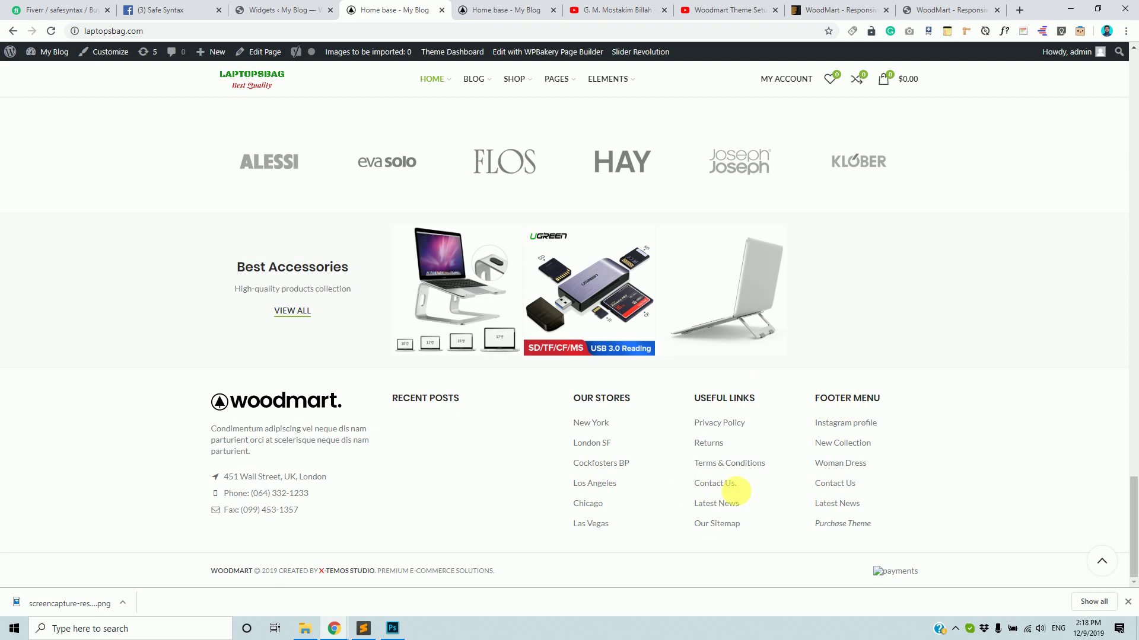
left_click(299, 7)
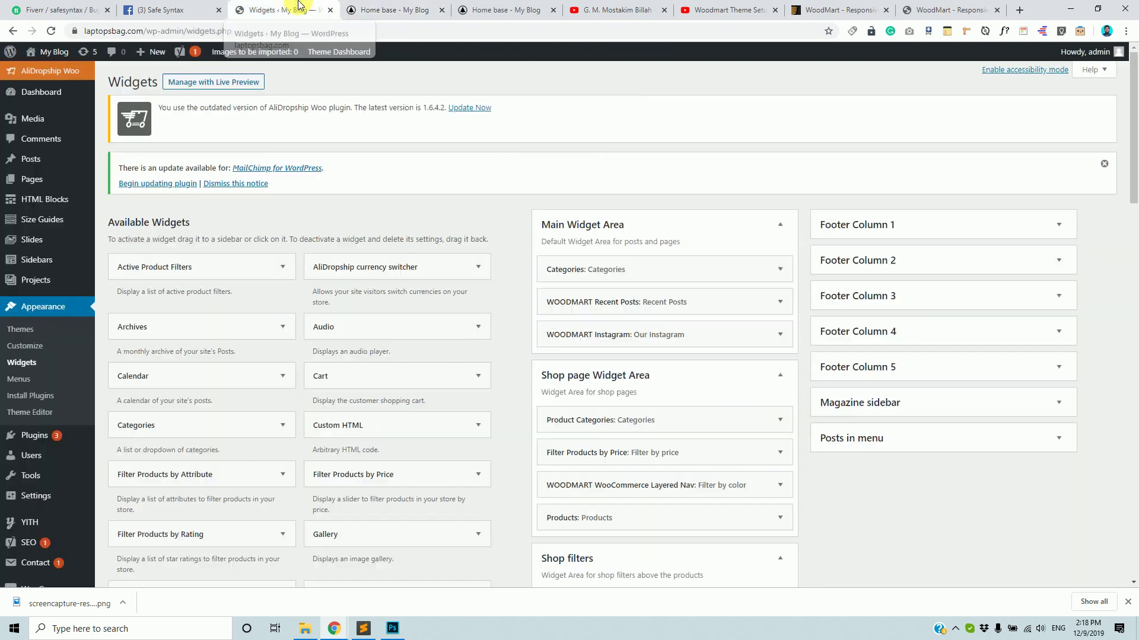
Step: Expand Footer Column 1 and compare its Text widget with the description and contact block in the home page footer
left_click(928, 232)
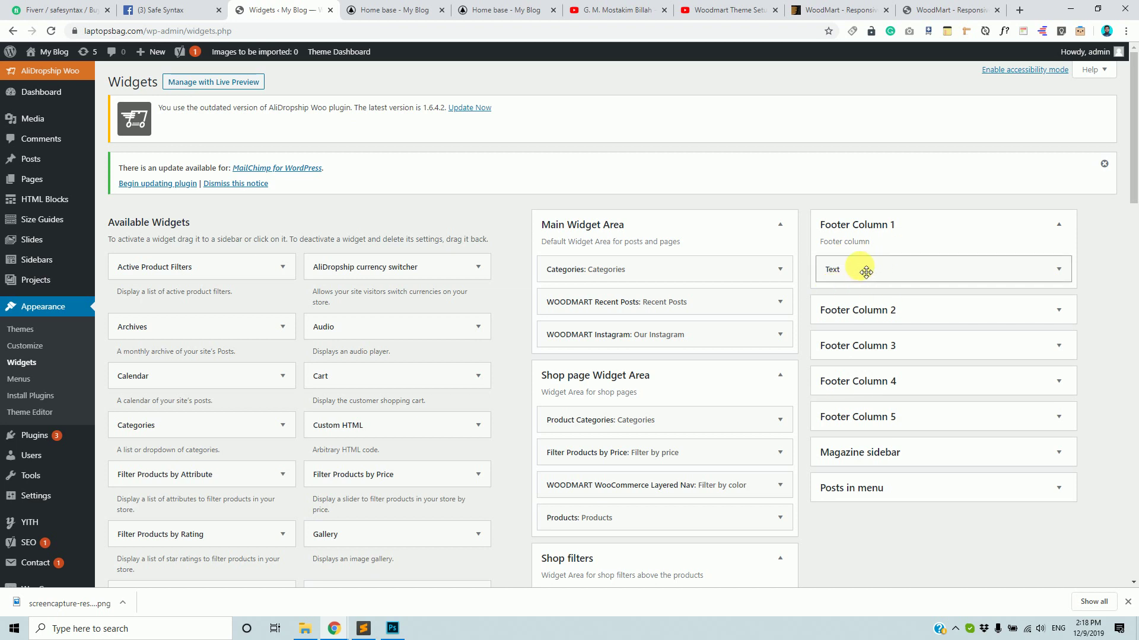
left_click(403, 10)
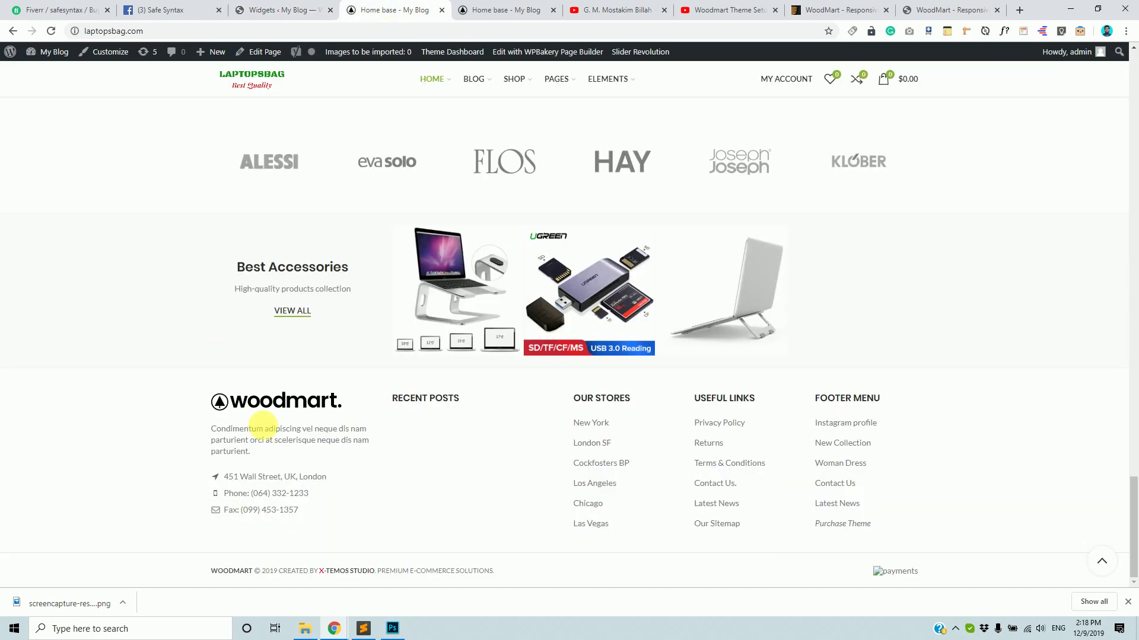
left_click_drag(211, 428, 302, 514)
left_click(305, 487)
left_click(285, 8)
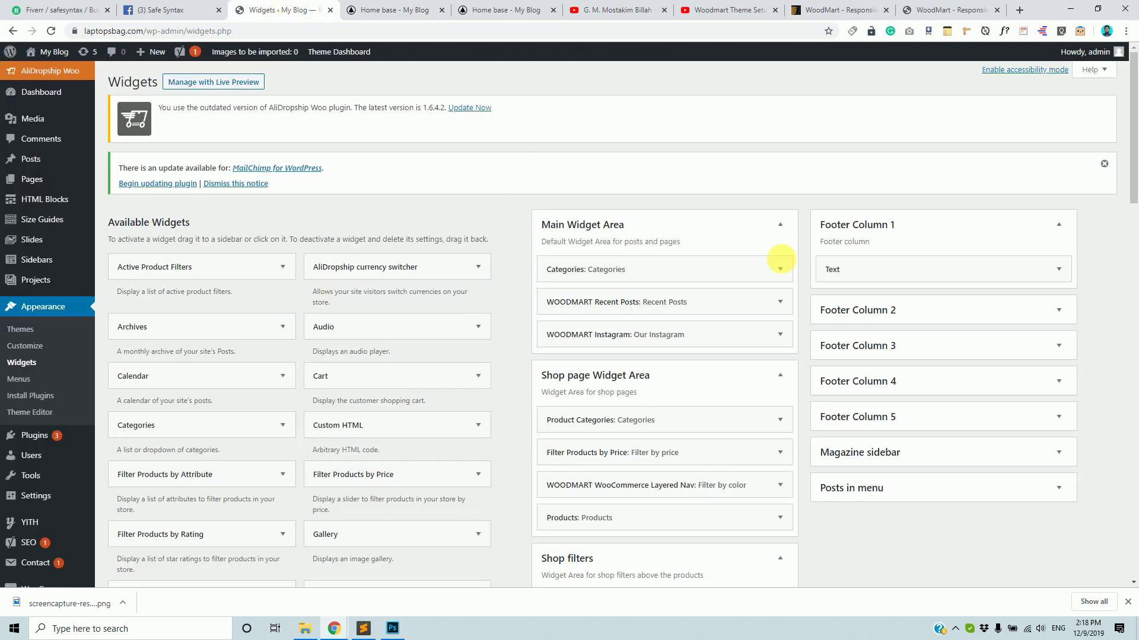
Step: Inspect the HTML content of the Text widget in Footer Column 1, collapse it and recheck the home page footer
left_click(1059, 270)
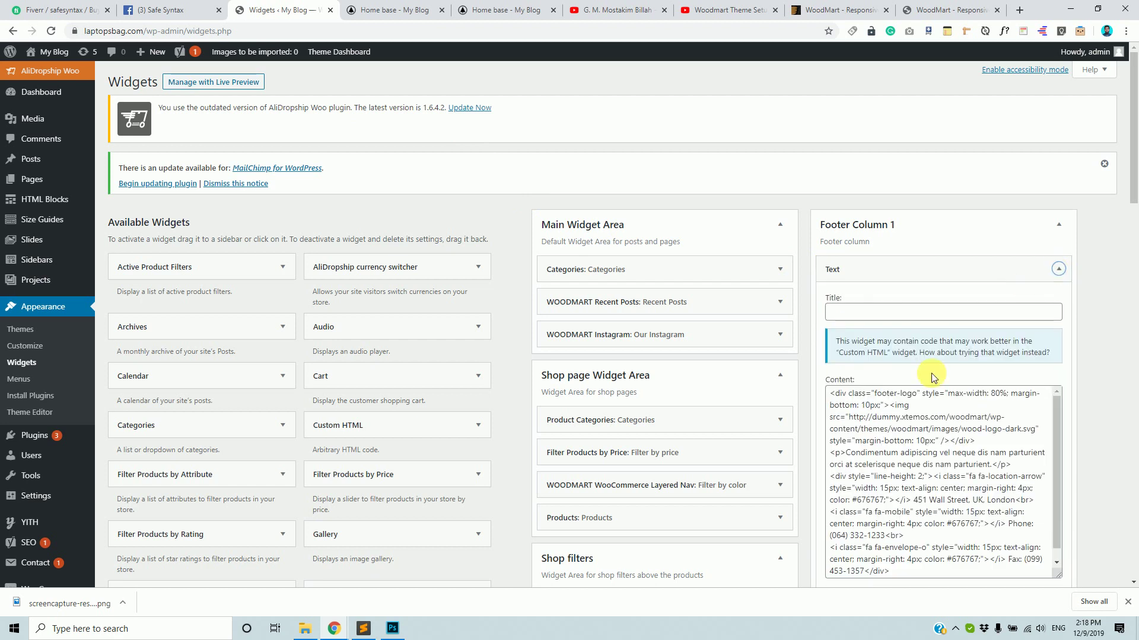
scroll(925, 380, "down", 1)
left_click_drag(845, 346, 947, 501)
left_click(1057, 213)
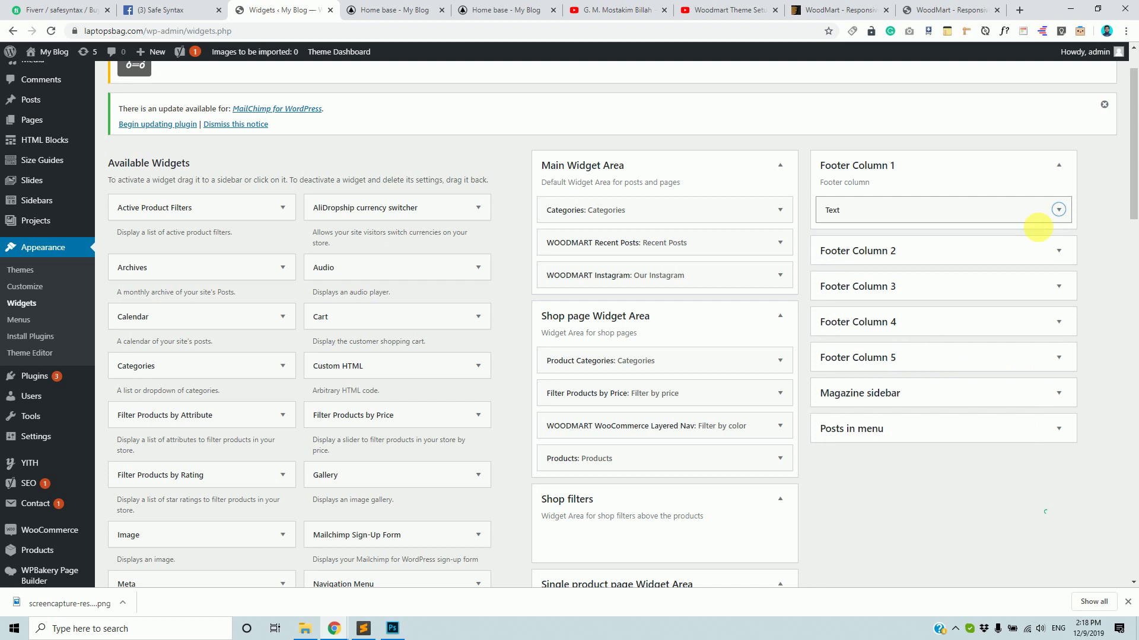
left_click(418, 6)
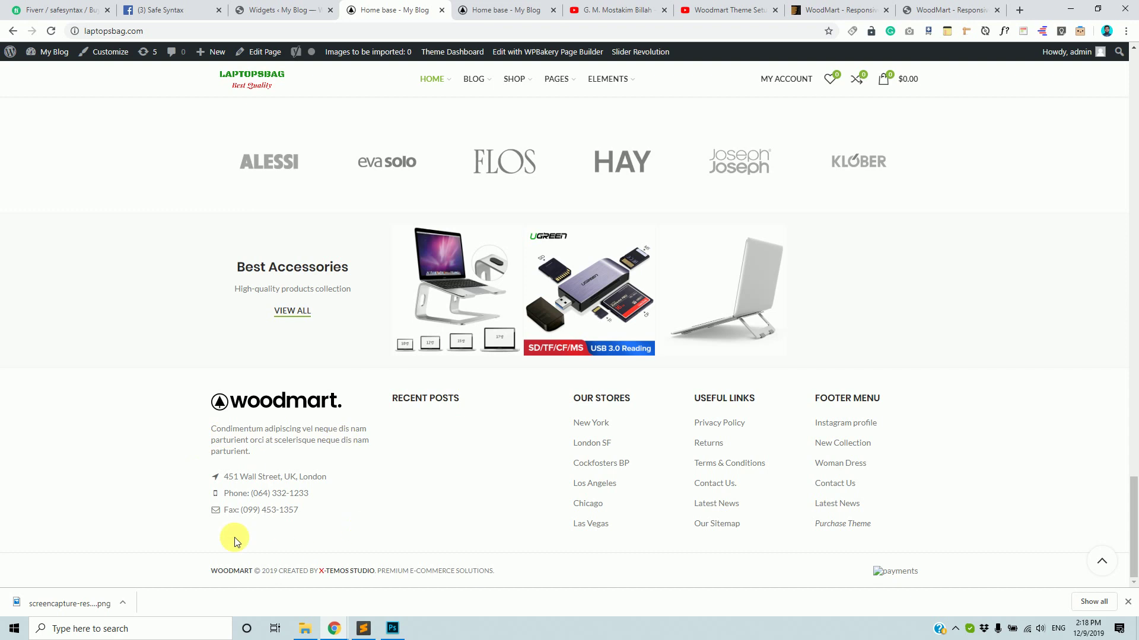
left_click(283, 10)
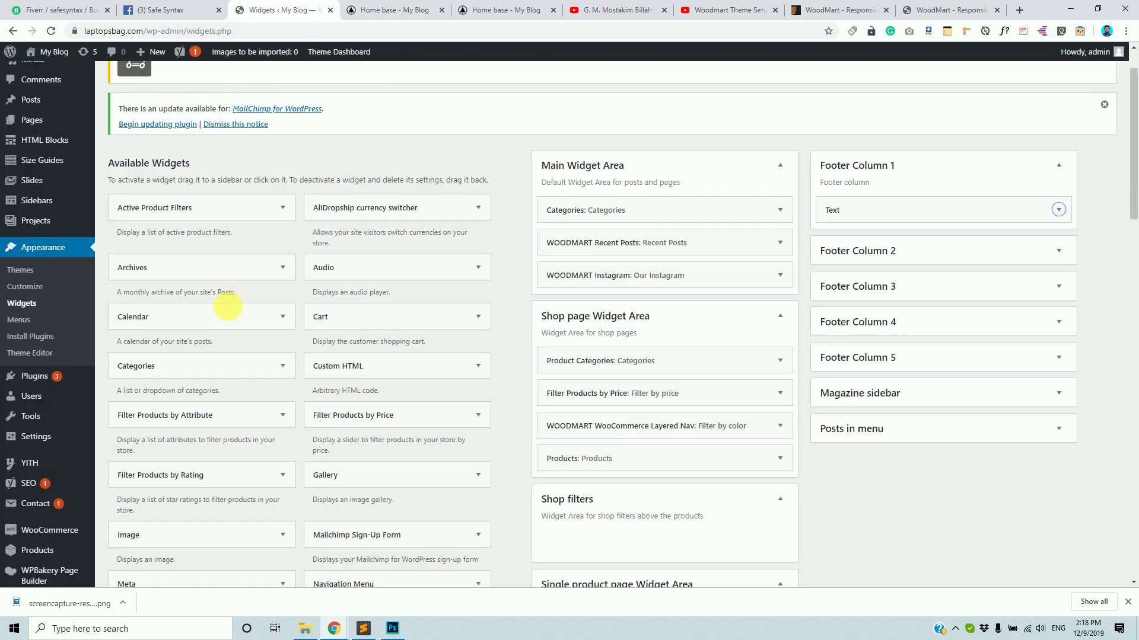
Step: Add a Calendar widget below the Text widget in Footer Column 1, title it "Our Calendar" and save it
scroll(229, 292, "down", 3)
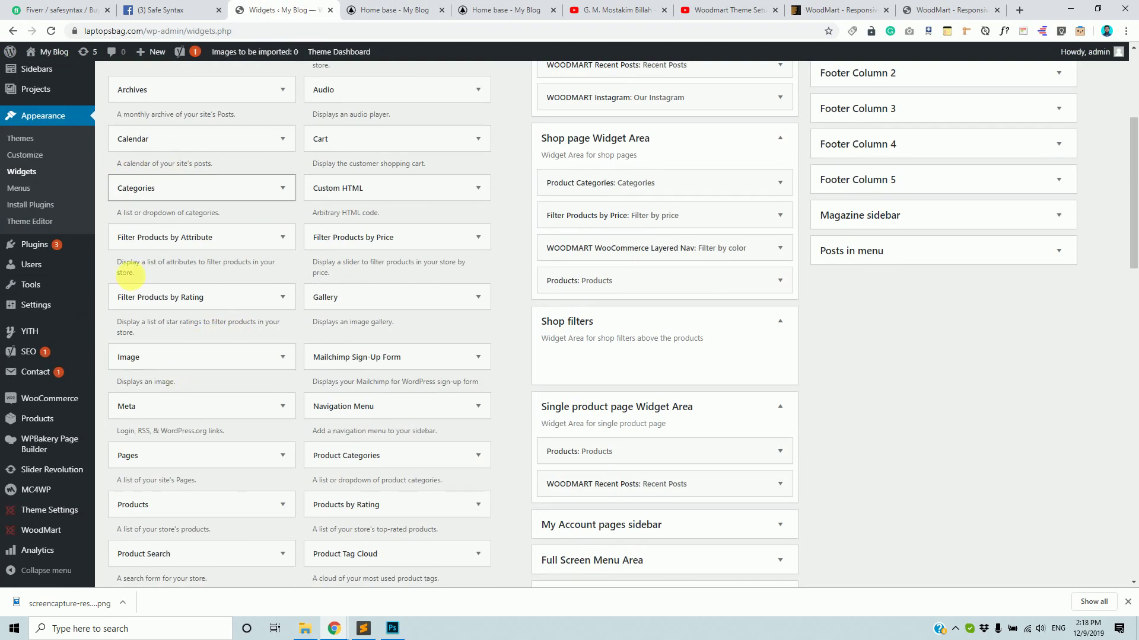
scroll(175, 244, "up", 1)
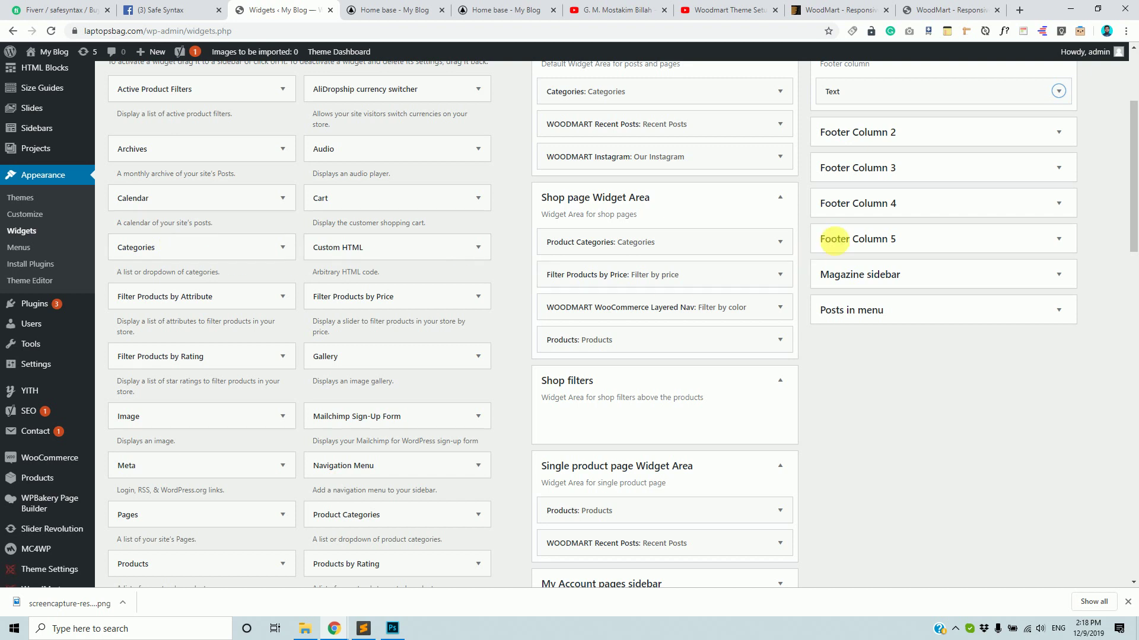
scroll(854, 222, "up", 2)
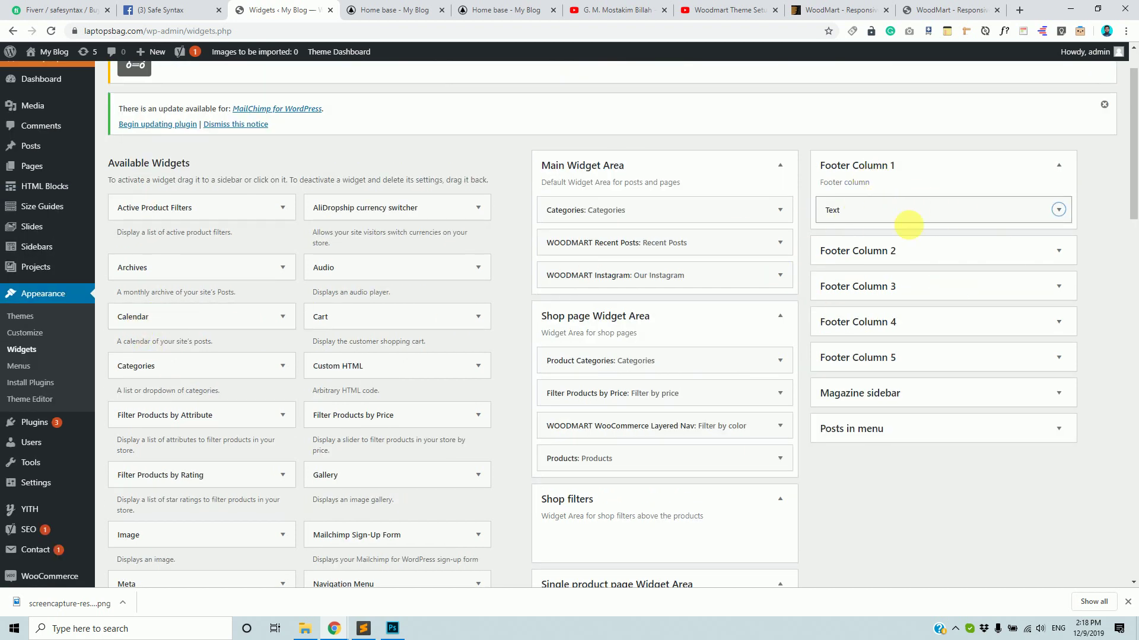
scroll(223, 419, "down", 3)
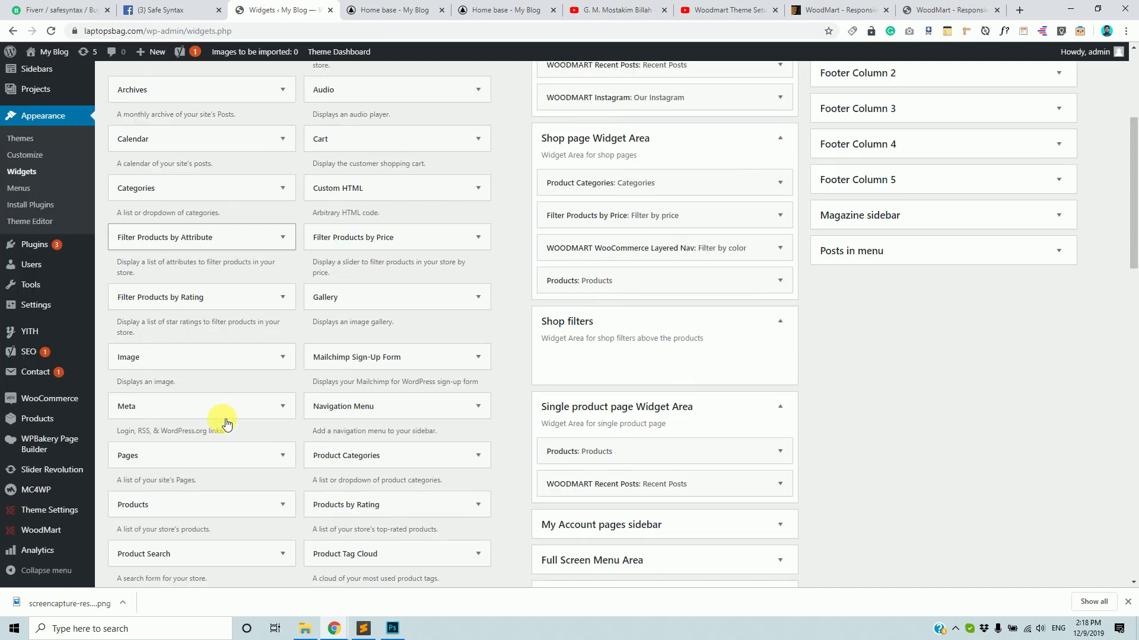
scroll(226, 423, "up", 2)
scroll(226, 423, "up", 2)
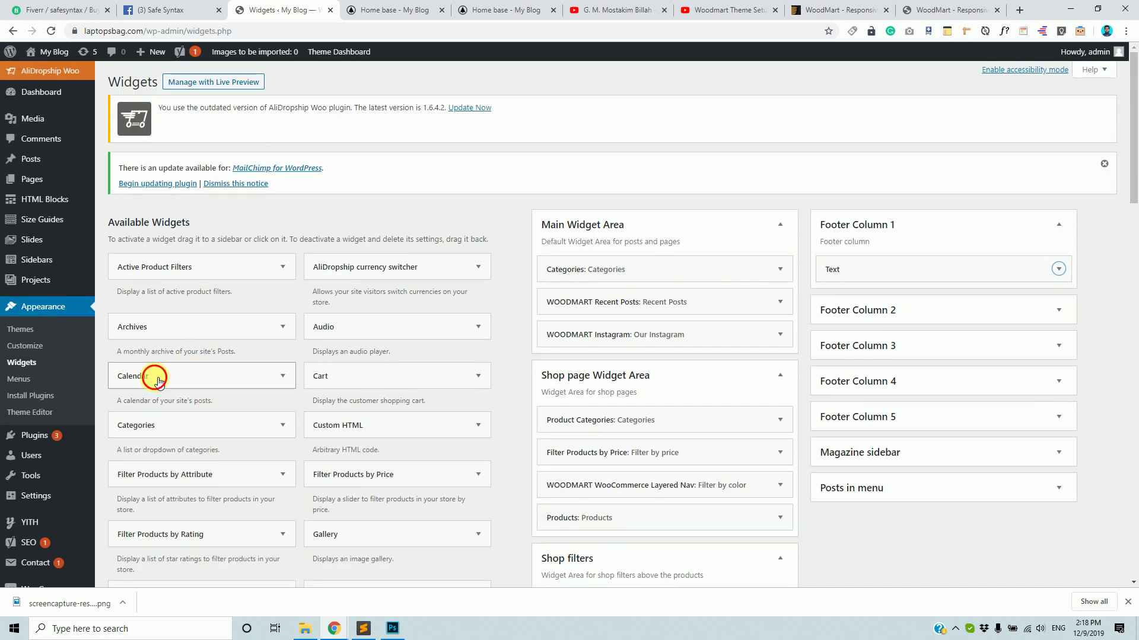
left_click_drag(166, 381, 879, 309)
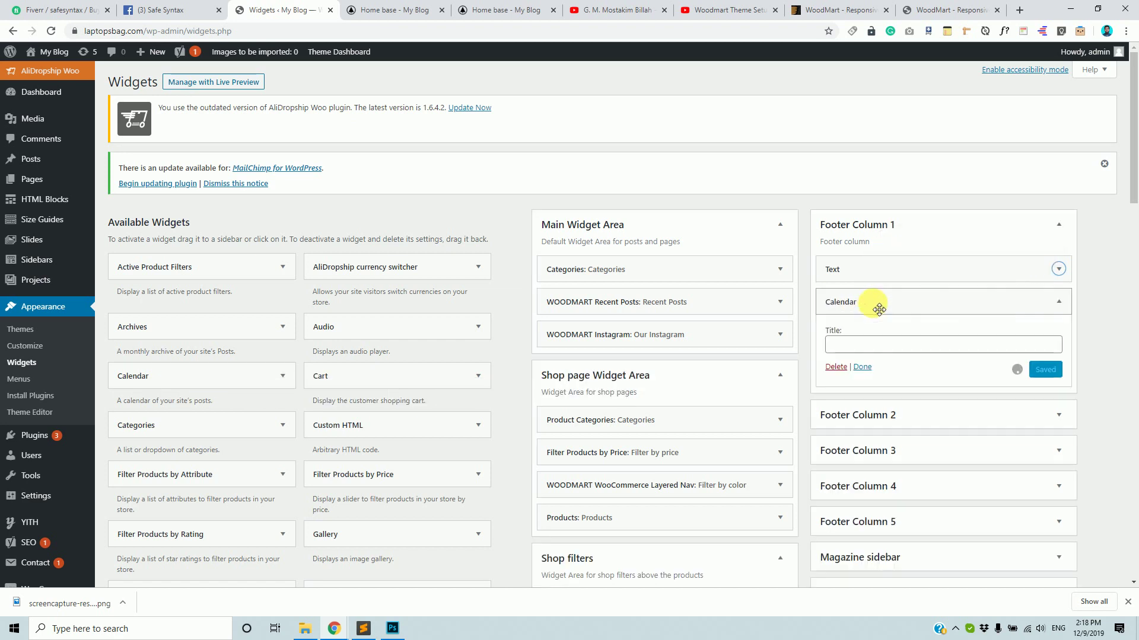
left_click(861, 344)
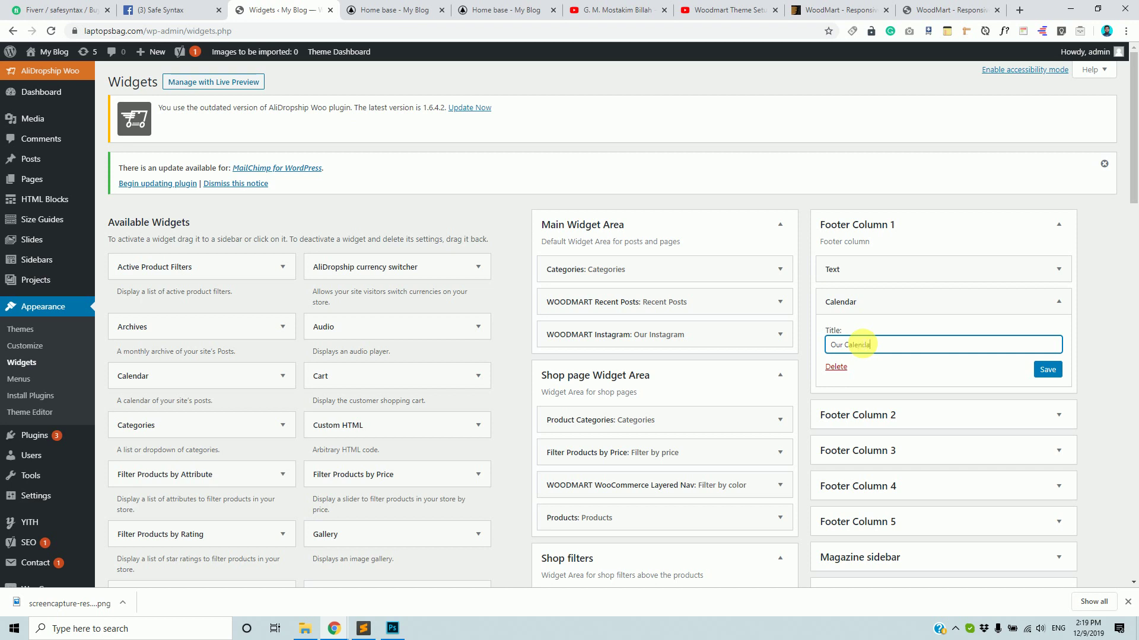
type("Our Calendar")
left_click(1047, 370)
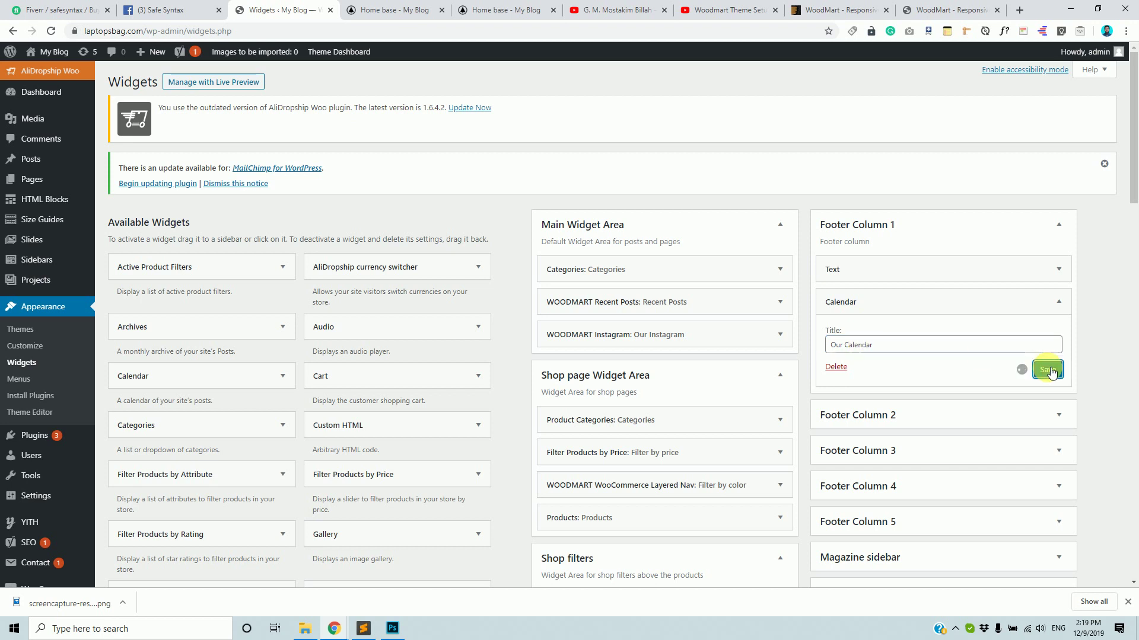
Step: Reload the laptopsbag.com home page and check its footer for the calendar
left_click(395, 9)
left_click(51, 32)
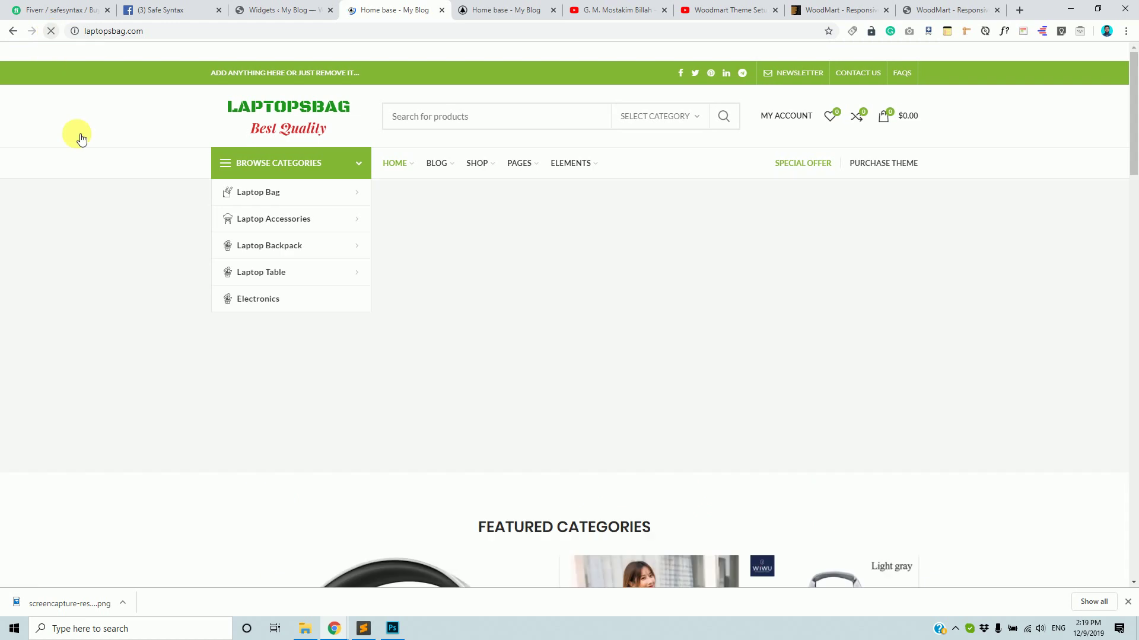
scroll(201, 272, "down", 4)
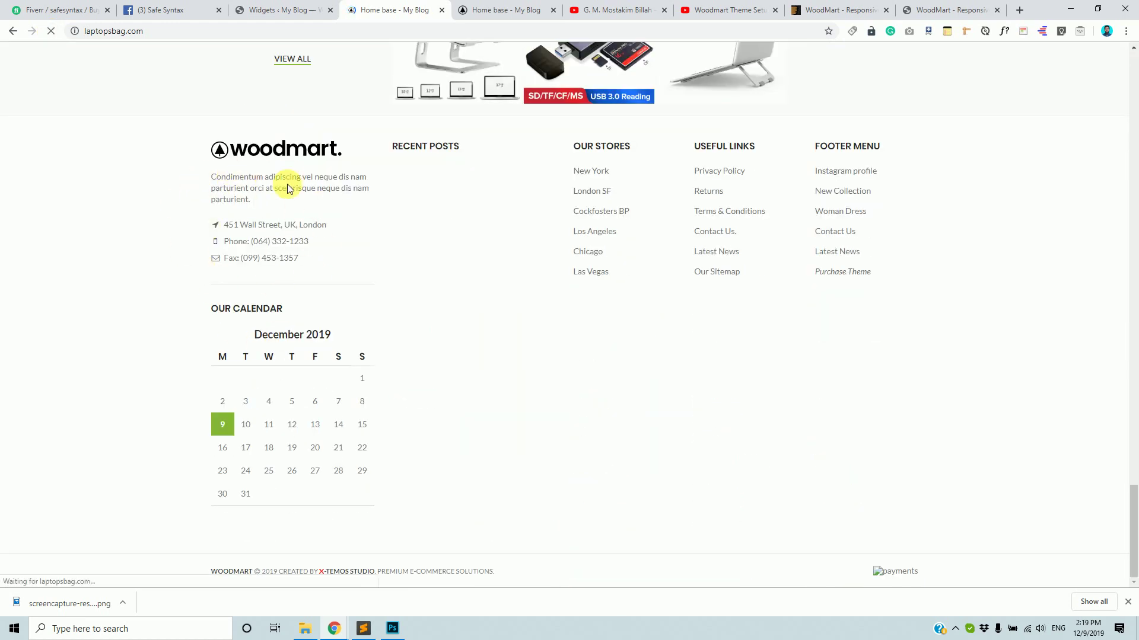
Step: Compare the HTML content of Footer Column 1's Text widget and the Calendar widget with the first column of the home page footer
key("ctrl+Page_Up")
left_click(959, 282)
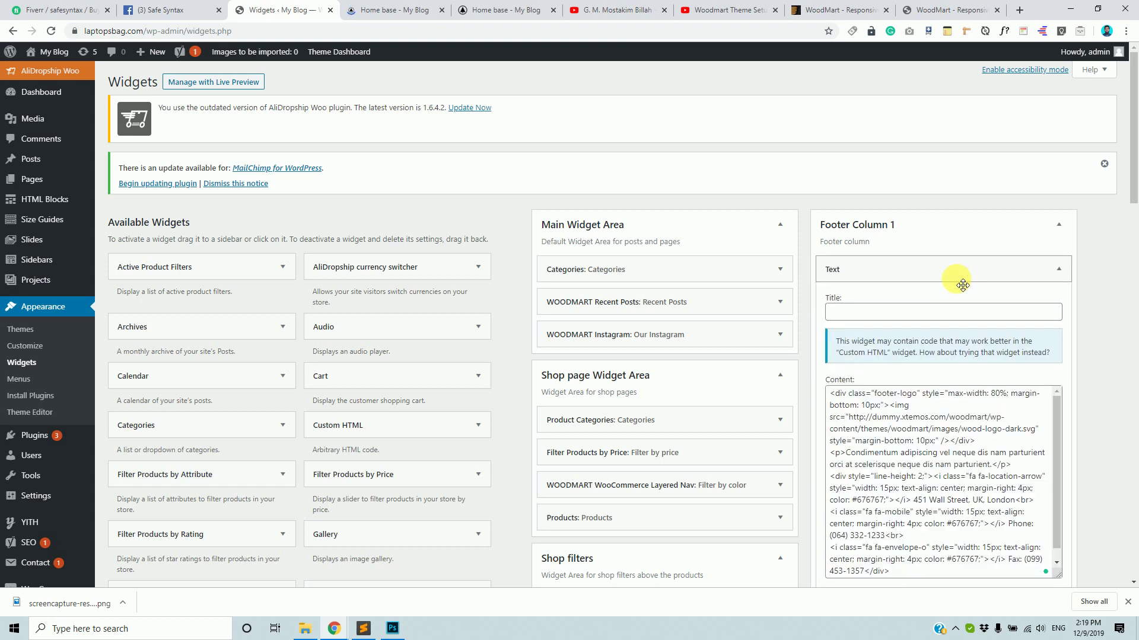
left_click_drag(877, 426, 984, 559)
left_click(354, 7)
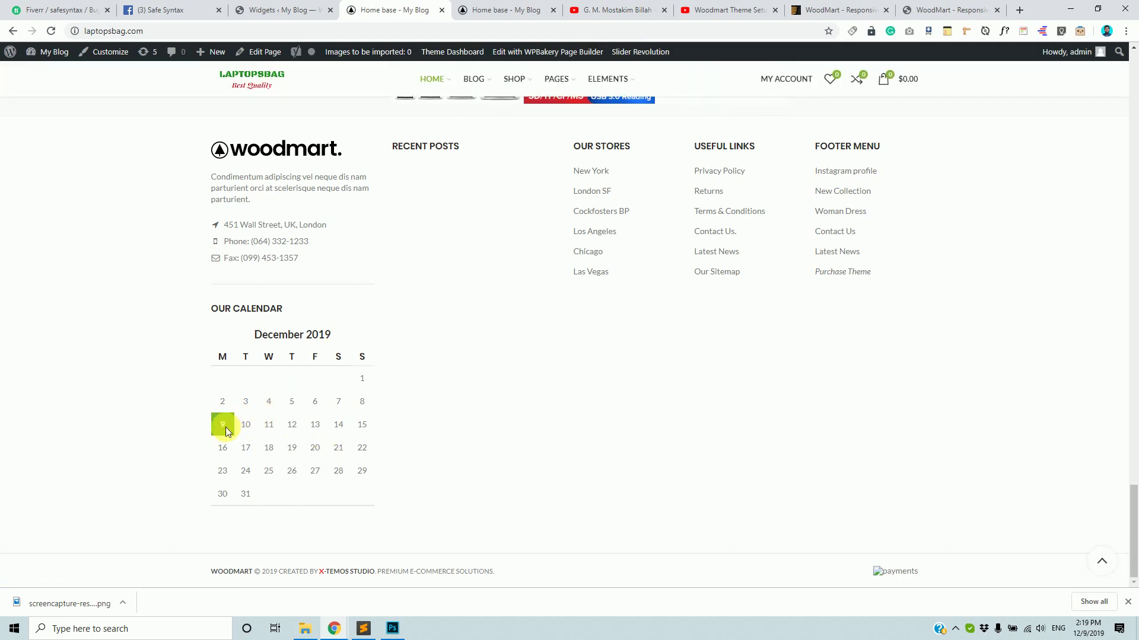
double_click(232, 425)
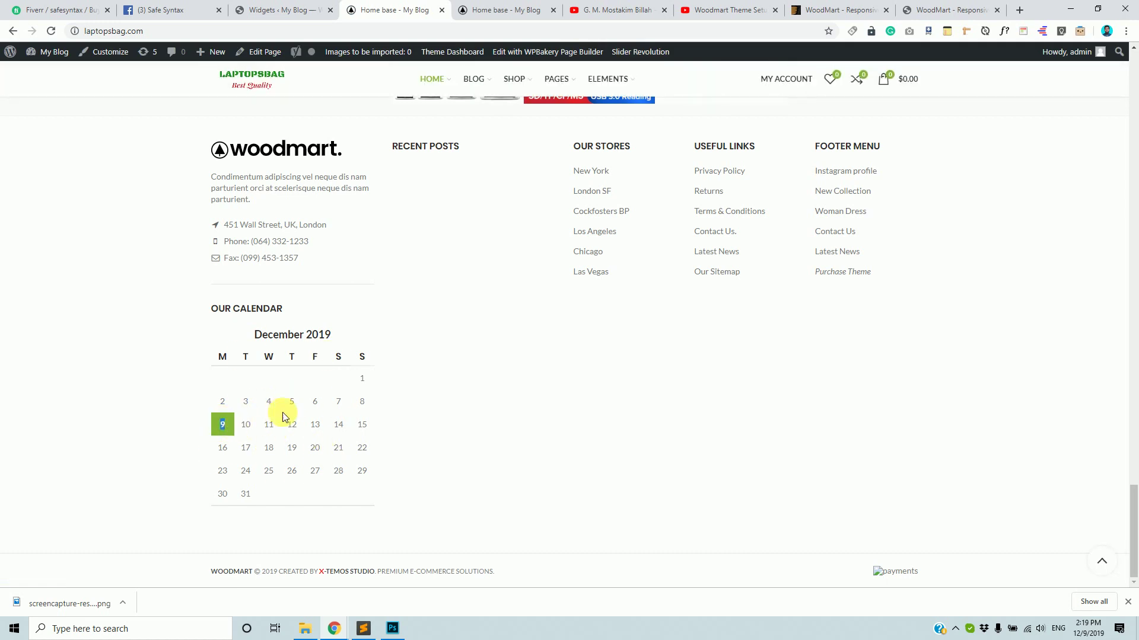
Step: Collapse the Text widget on the Widgets page and move the Calendar widget from Footer Column 1 to the Main Widget Area
left_click(302, 5)
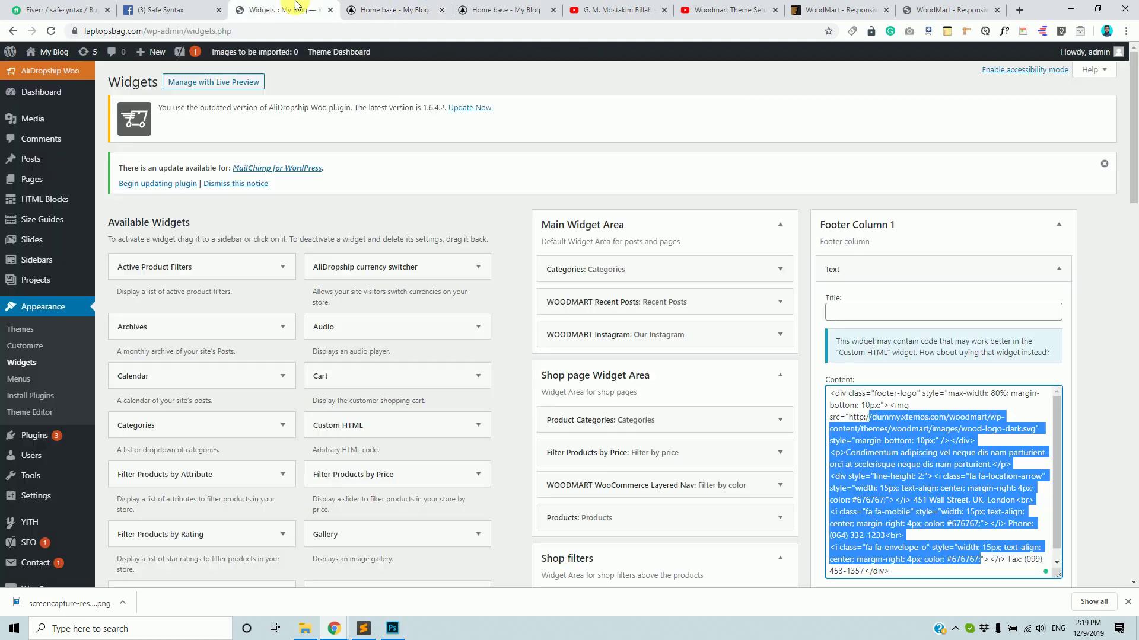
left_click(1030, 278)
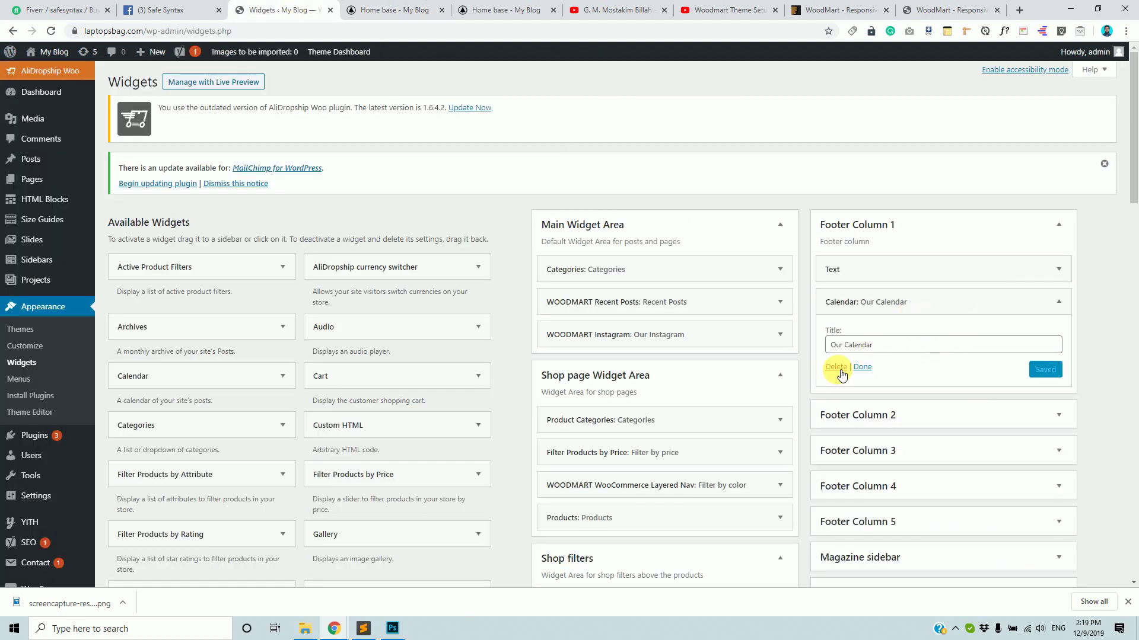
left_click_drag(941, 305, 288, 179)
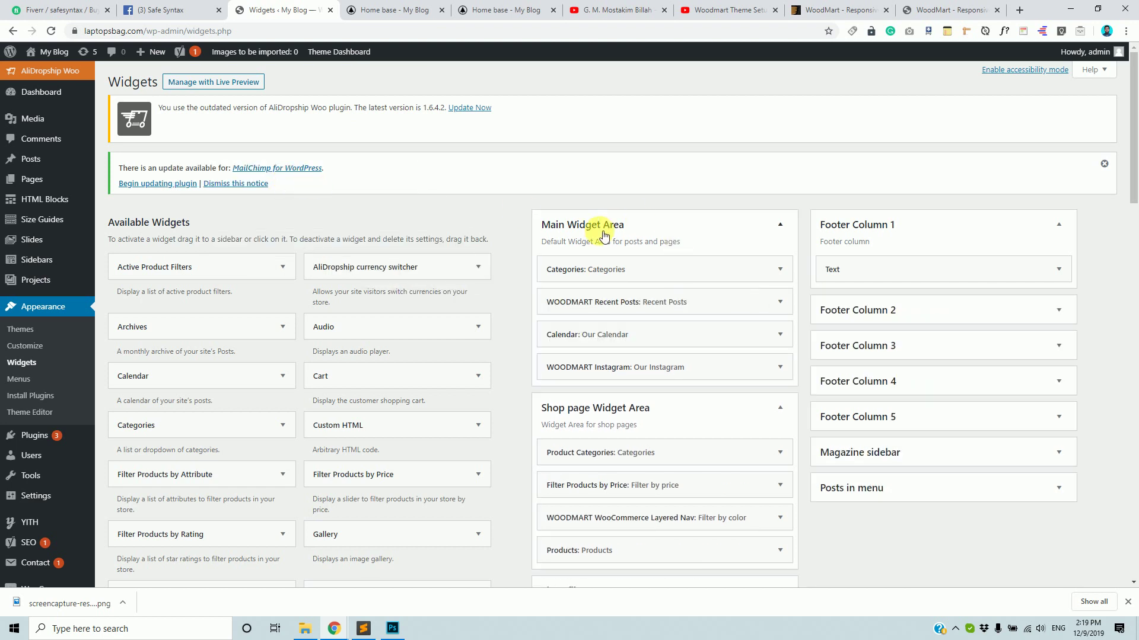
Step: Reload the home page and compare its footer columns with the Footer Column areas on the Widgets page
left_click(370, 9)
left_click(51, 31)
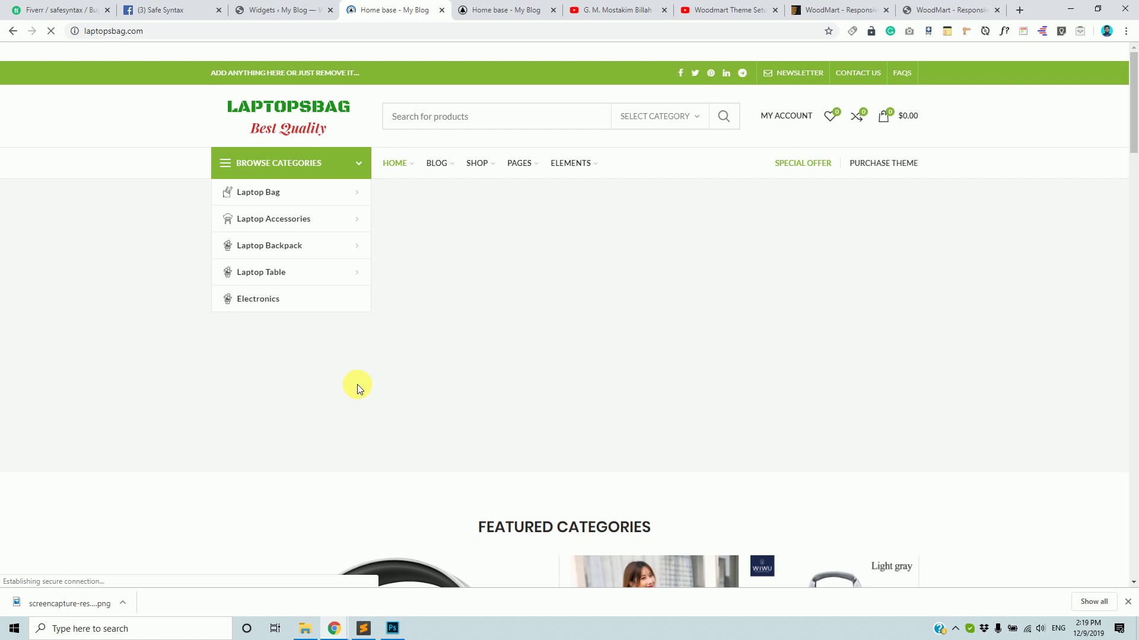
scroll(381, 429, "down", 20)
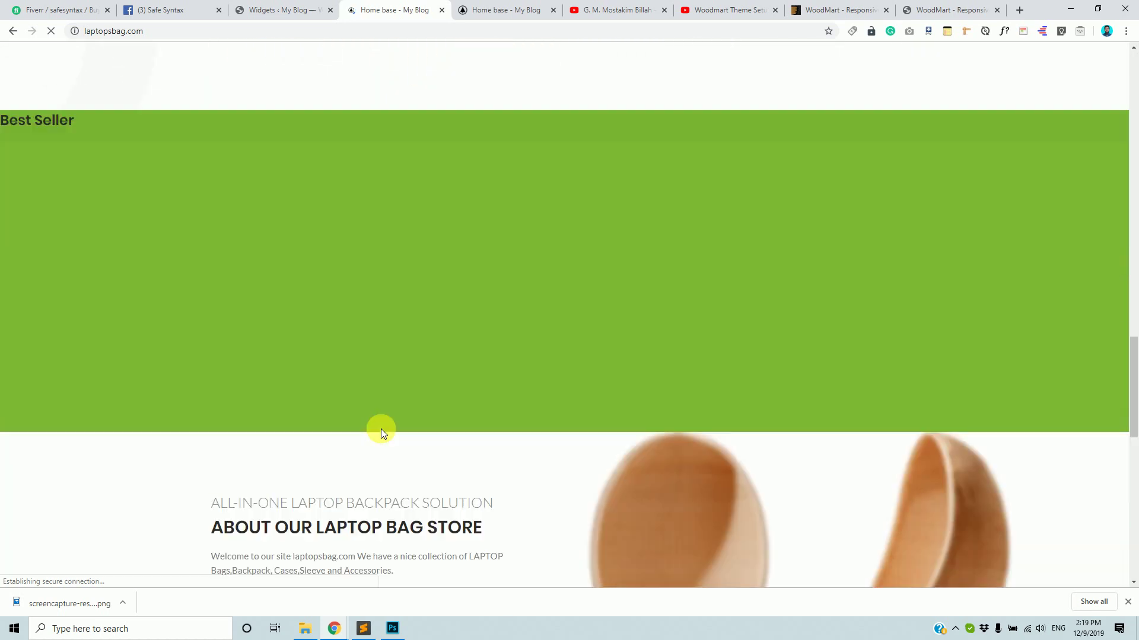
scroll(381, 429, "down", 10)
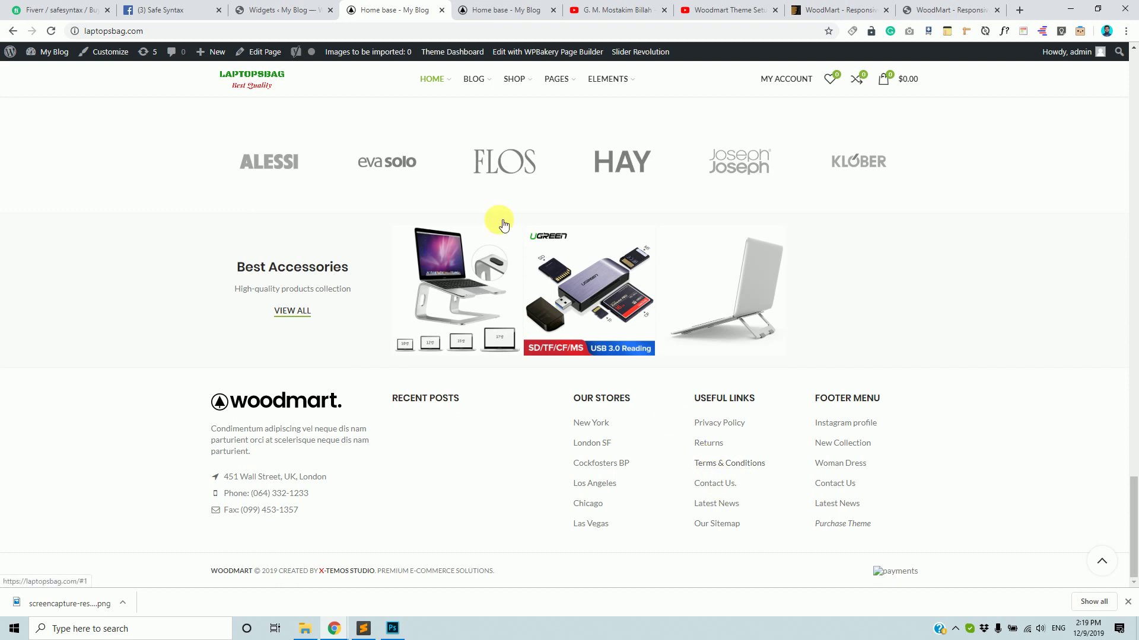
left_click(256, 7)
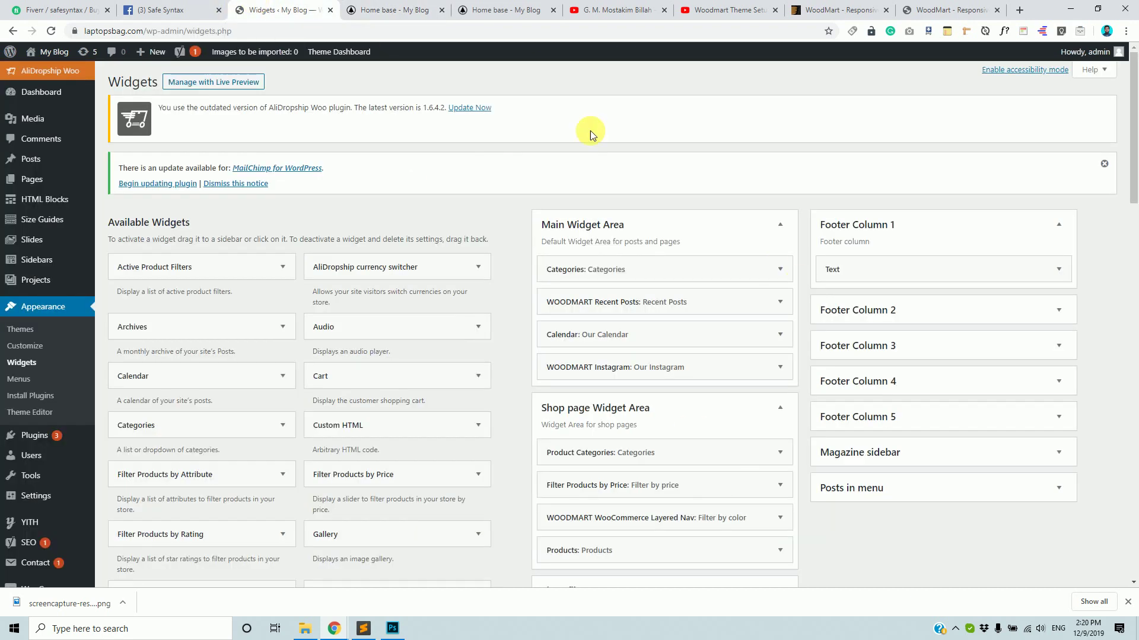
left_click(403, 10)
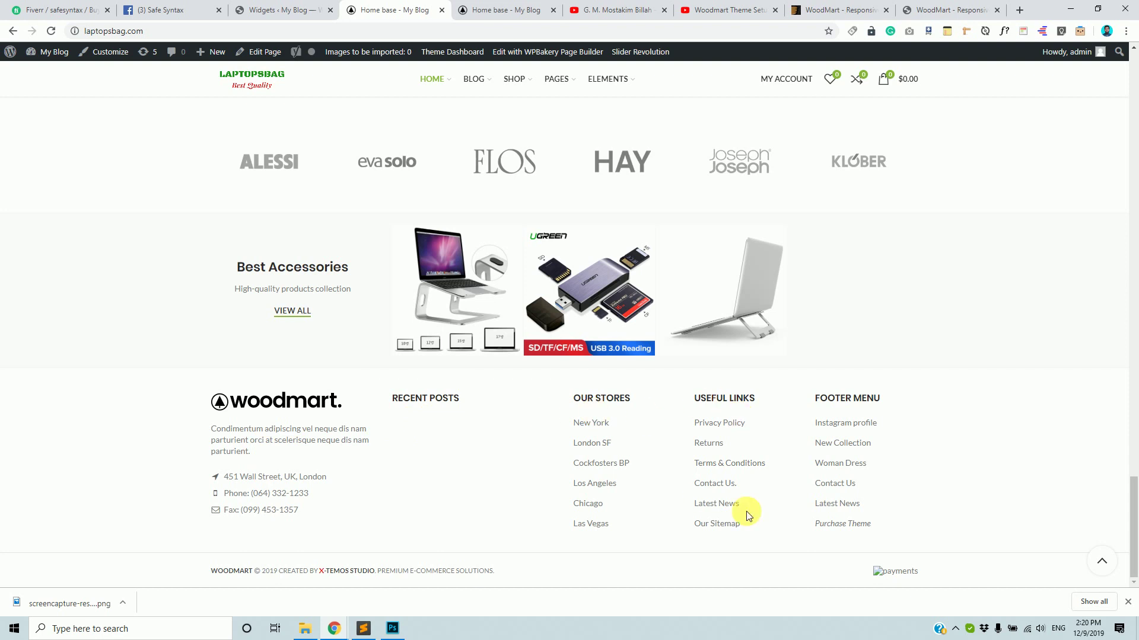
Step: Expand Footer Column 4 and inspect the HTML link list in its "Useful links" Text widget, including the Privacy Policy entry, then collapse the widget
left_click(293, 8)
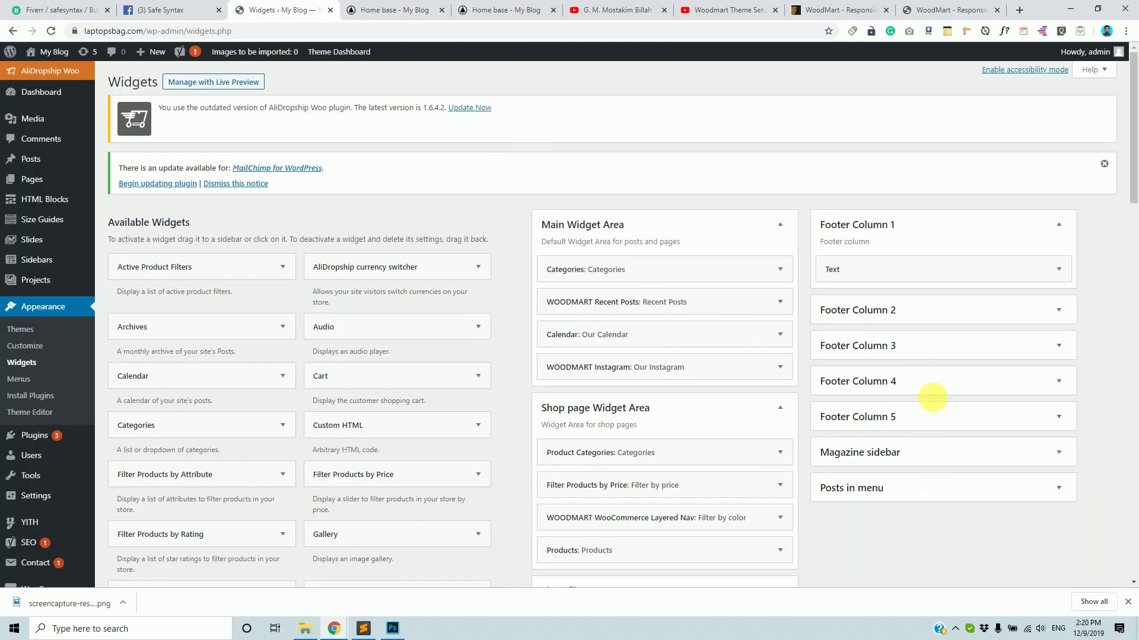
left_click(976, 382)
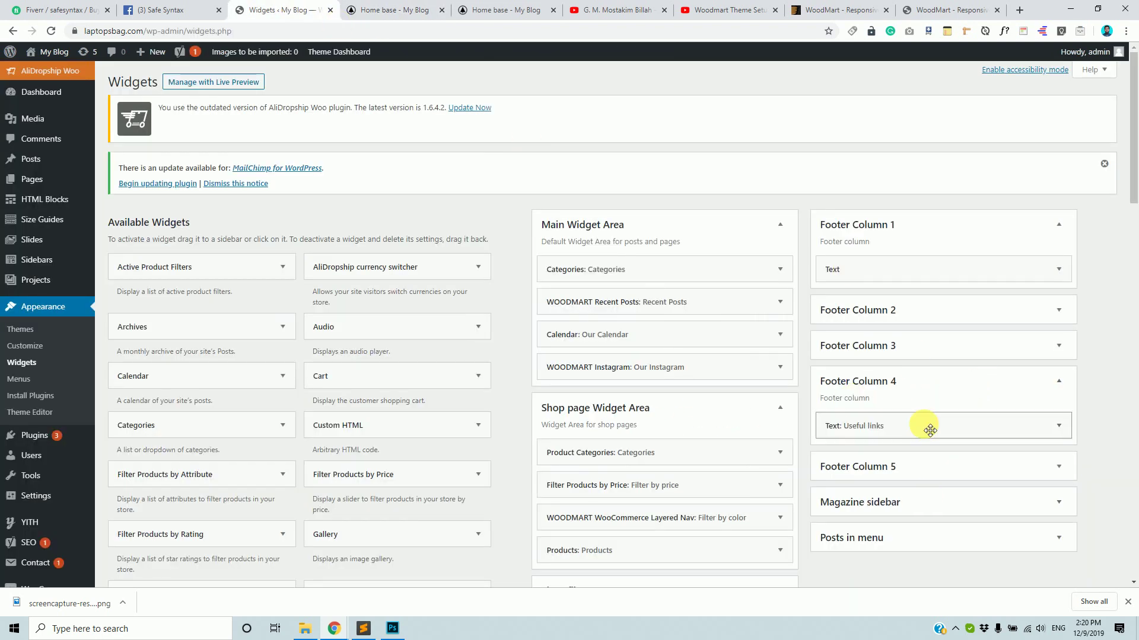
scroll(930, 431, "down", 3)
left_click(958, 258)
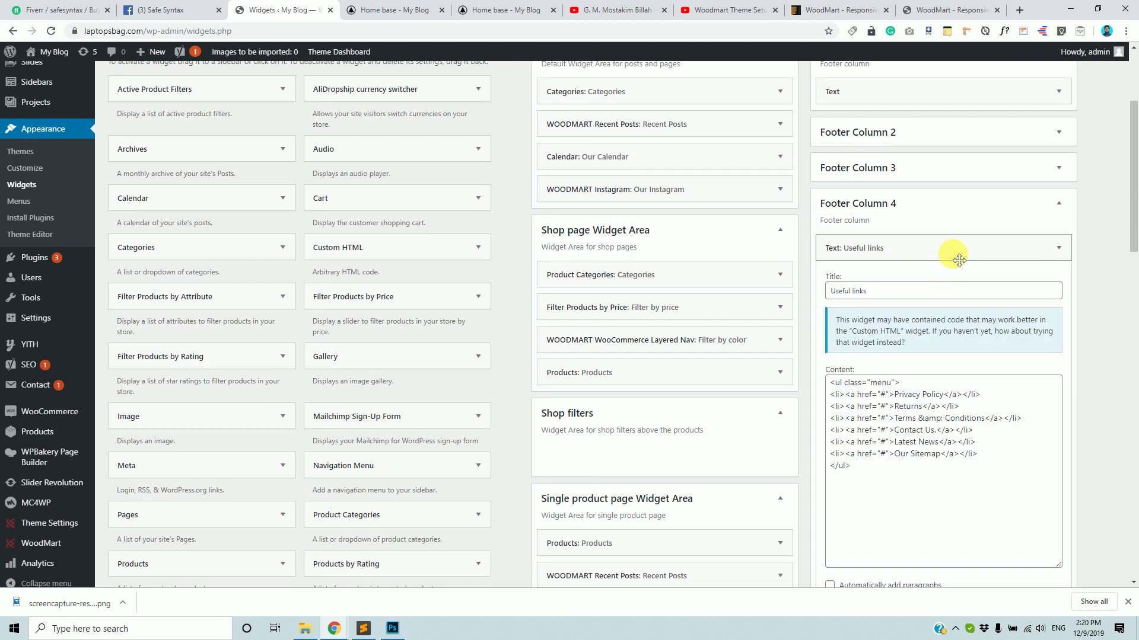
left_click_drag(910, 500, 813, 376)
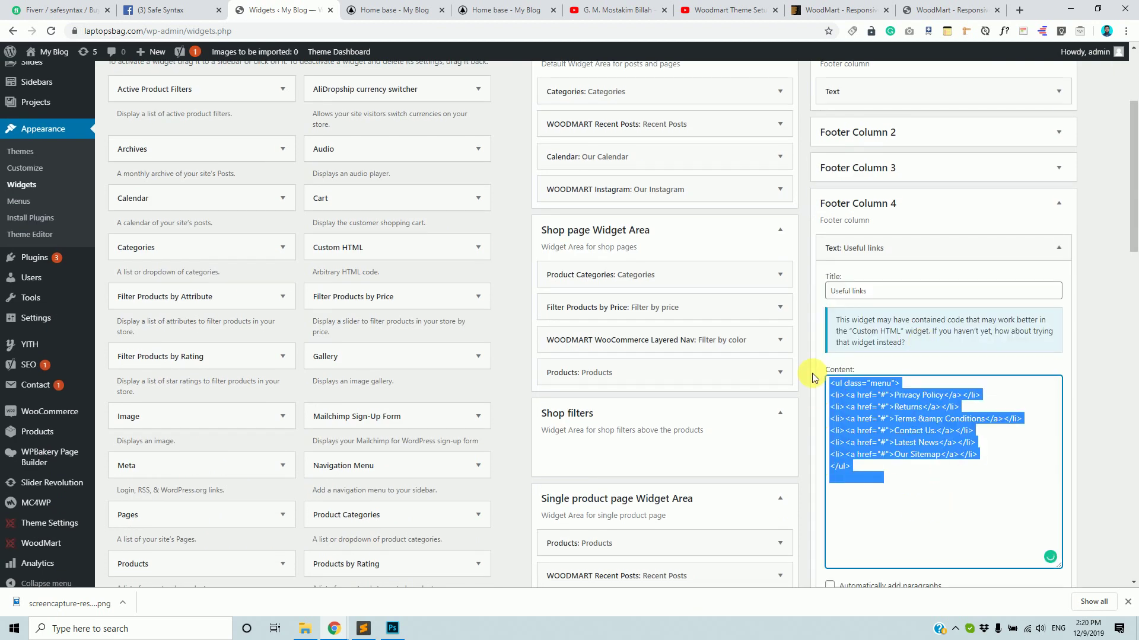
left_click(919, 421)
left_click_drag(900, 395, 951, 395)
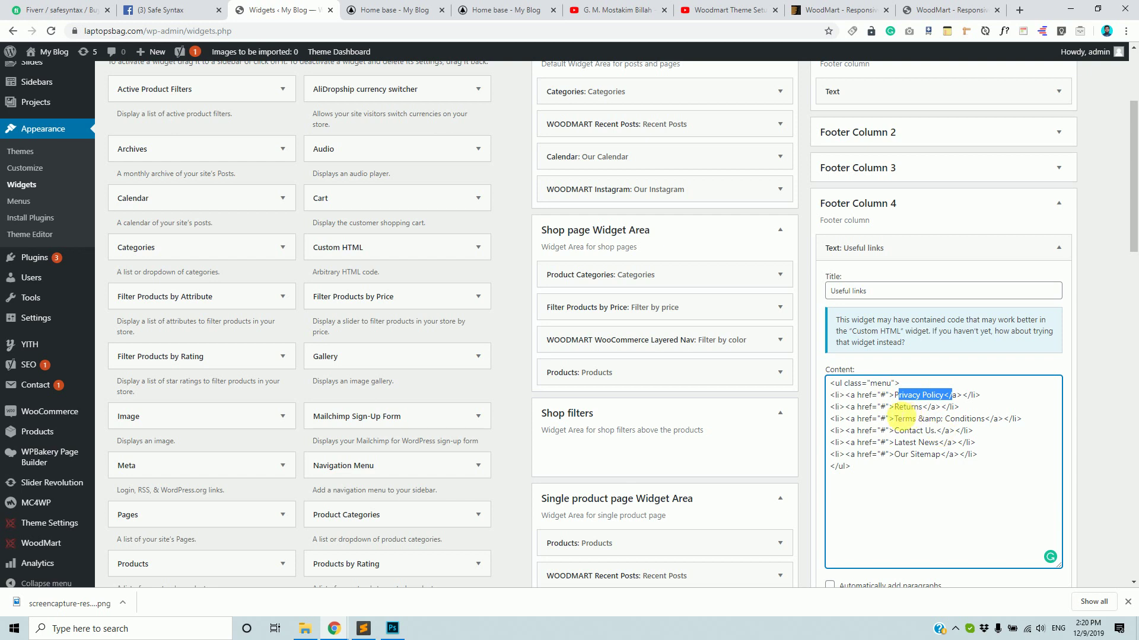
left_click(1062, 250)
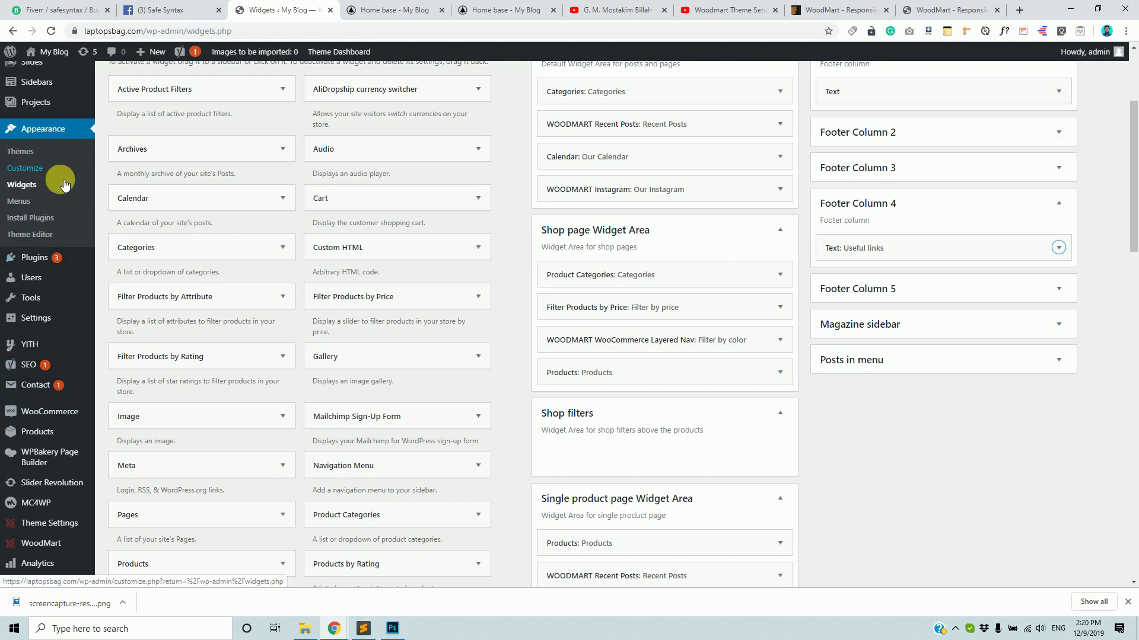
Step: Open the Menus admin page in a new tab placed before the Widgets tab and recheck the Useful Links column in the home page footer
middle_click(27, 209)
left_click_drag(338, 10, 255, 9)
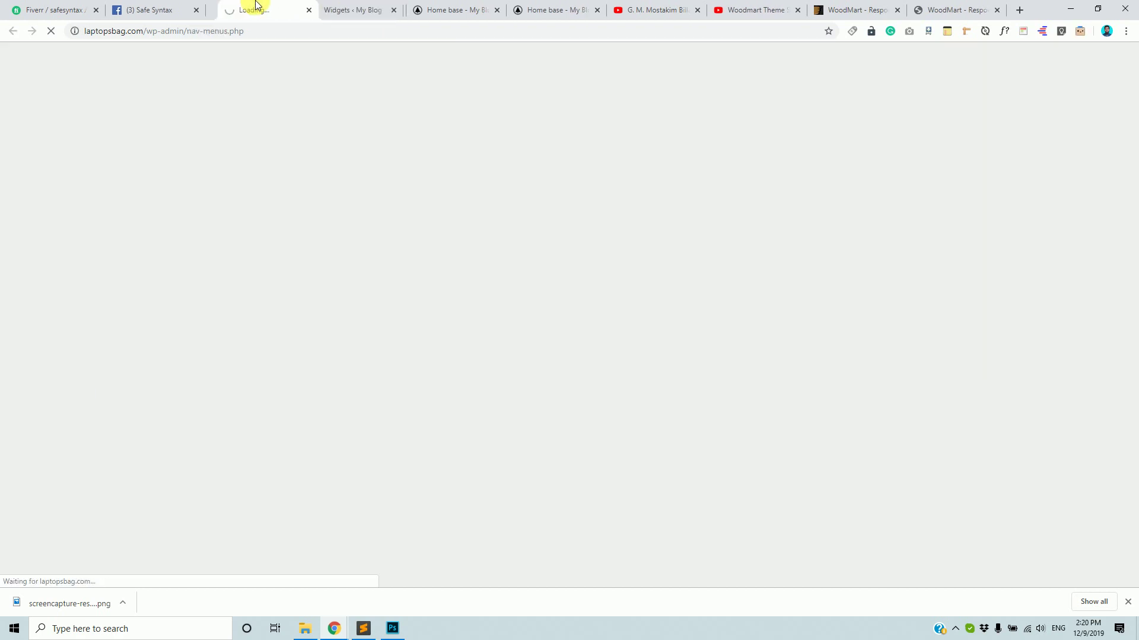
left_click(451, 10)
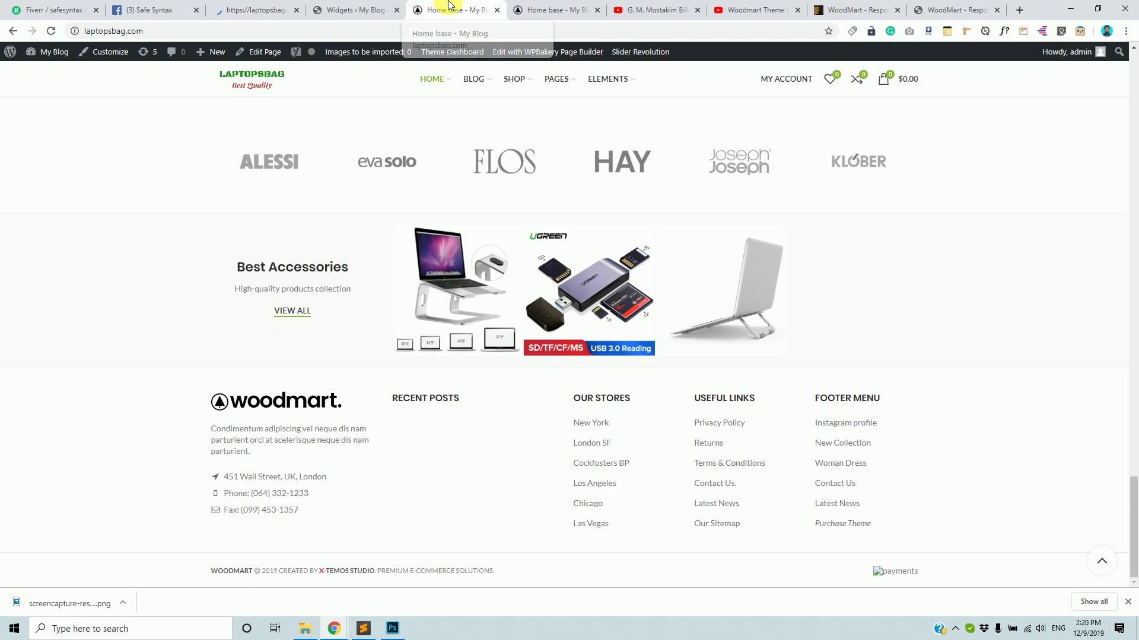
left_click(380, 10)
left_click(442, 6)
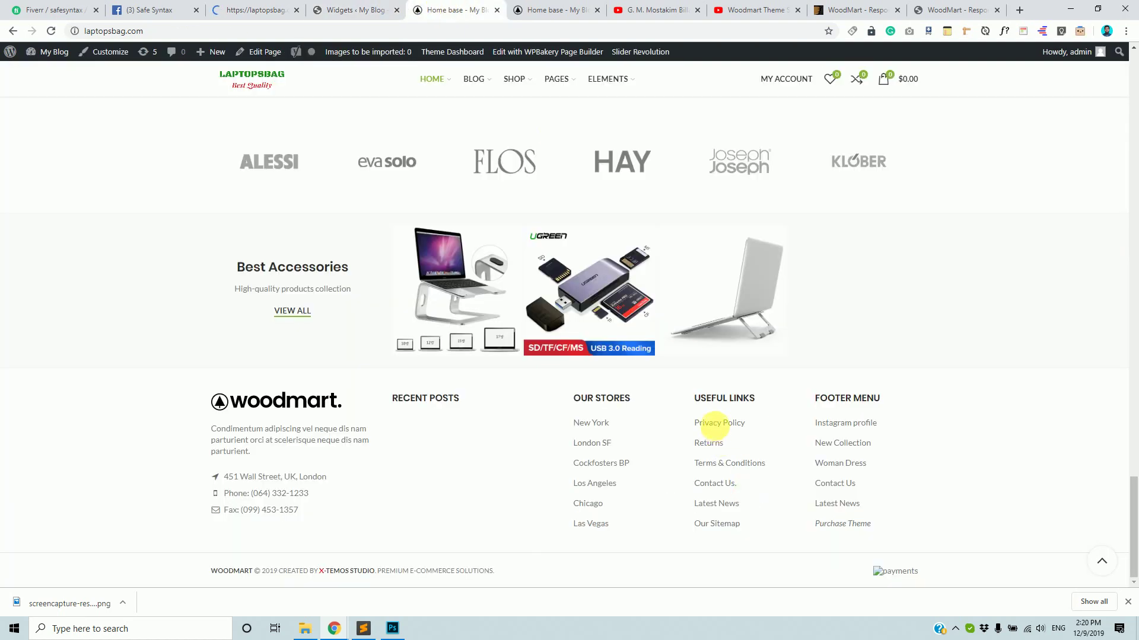
left_click(255, 9)
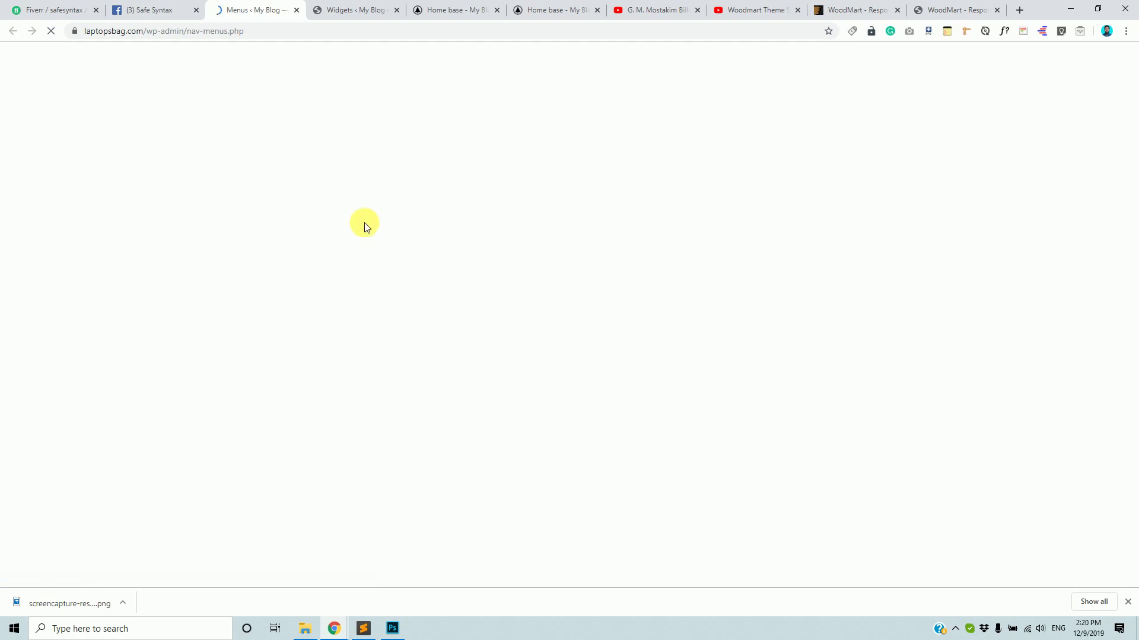
left_click(335, 9)
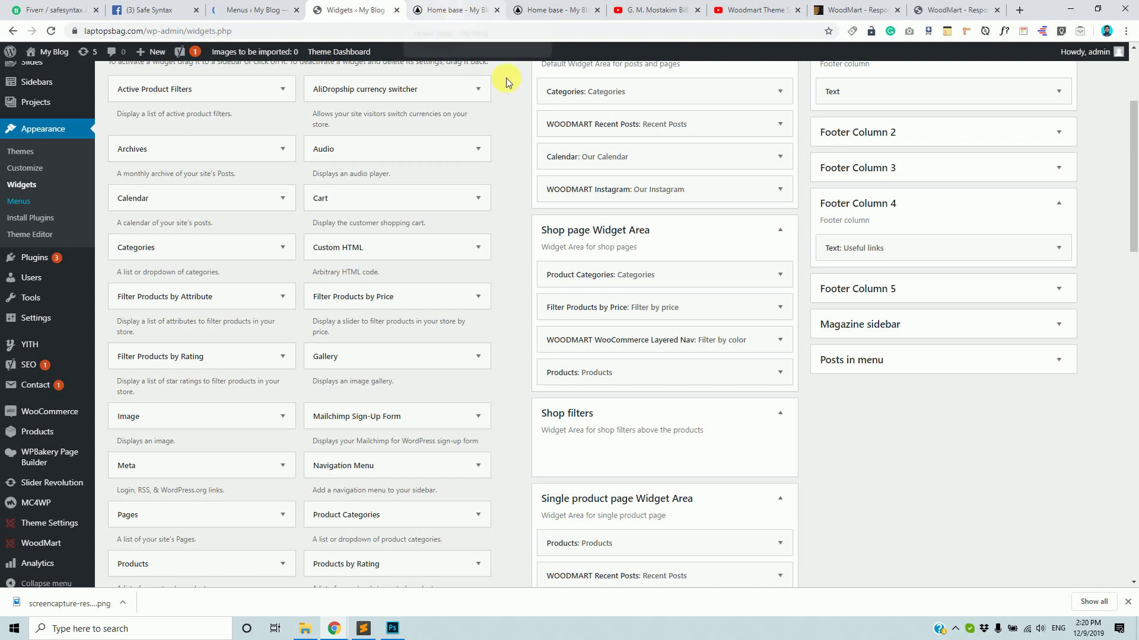
Step: Create a new menu named "Our Best Link" on the Menus admin page
left_click(259, 7)
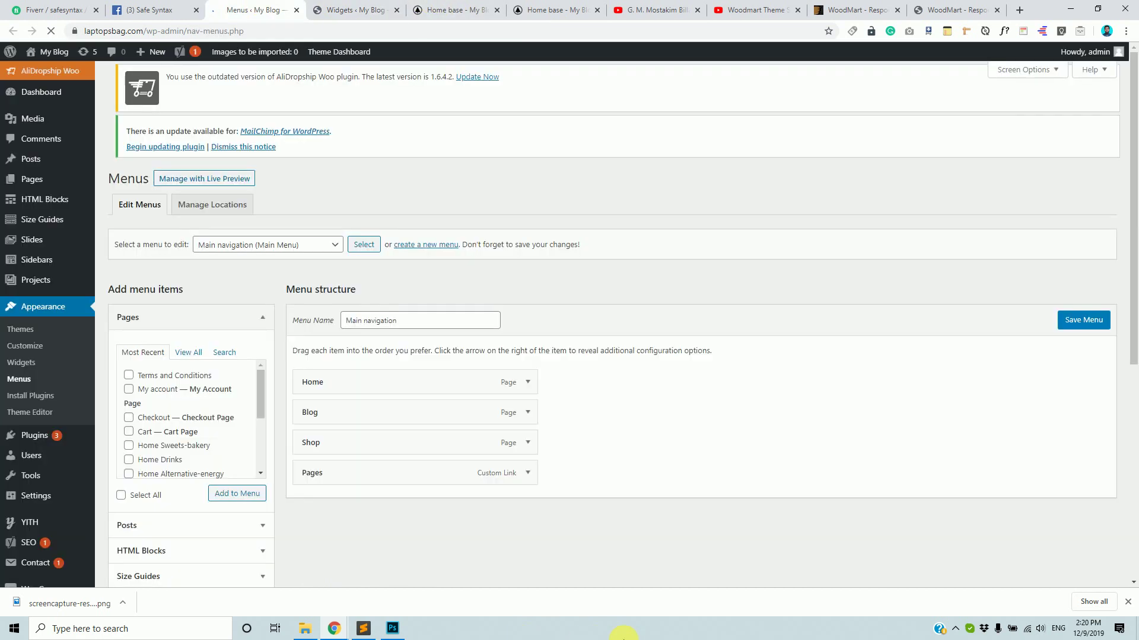
scroll(437, 447, "down", 2)
scroll(437, 447, "up", 2)
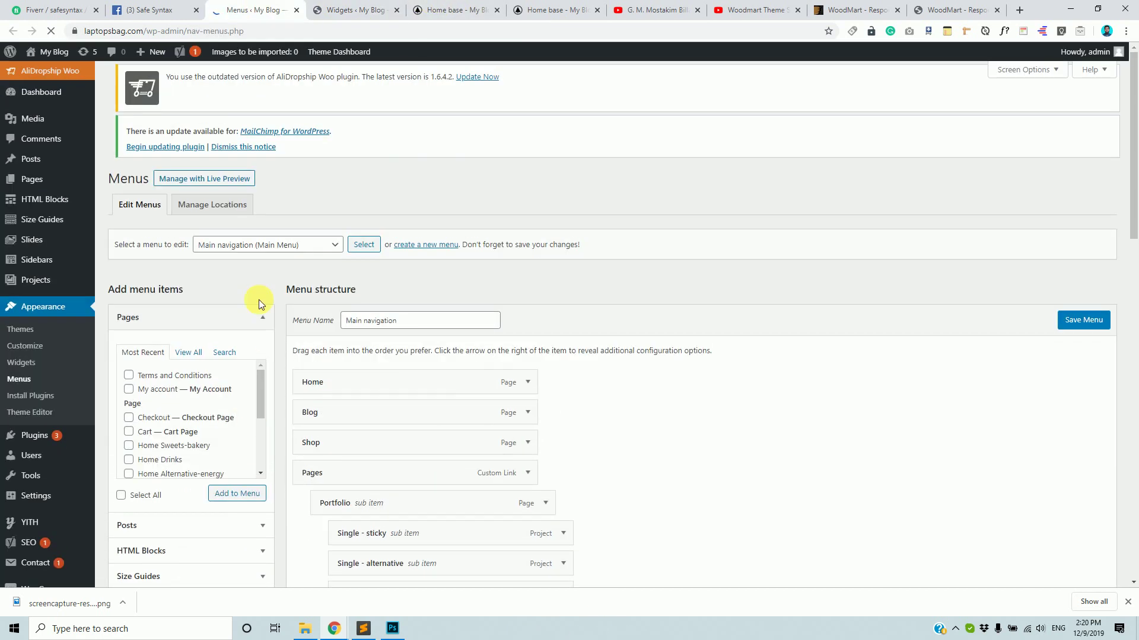
left_click(426, 245)
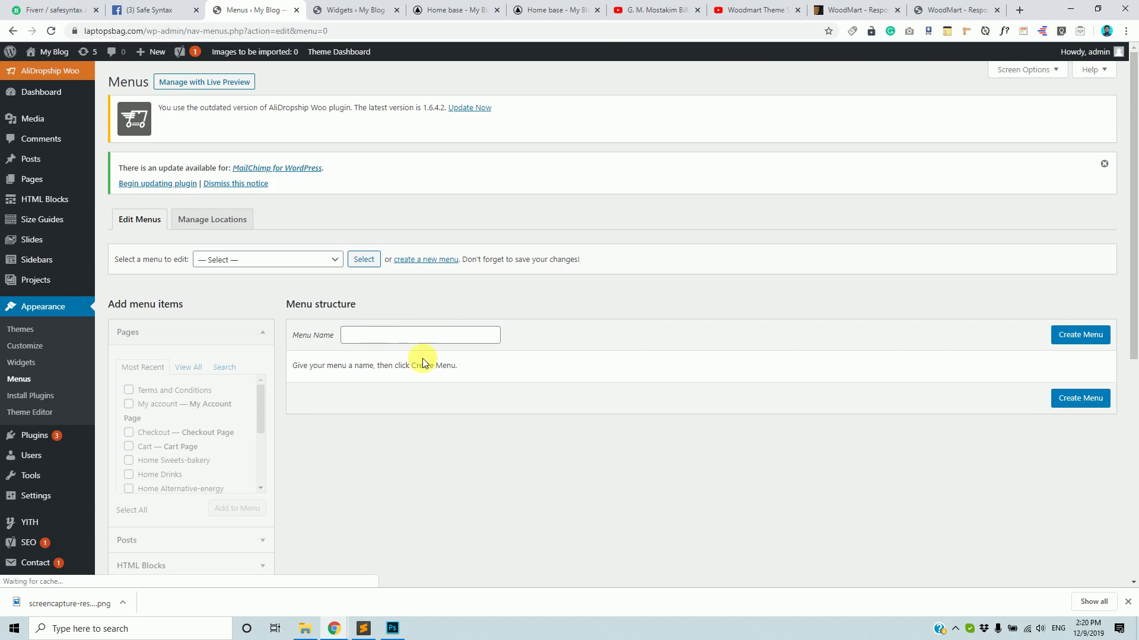
left_click(390, 337)
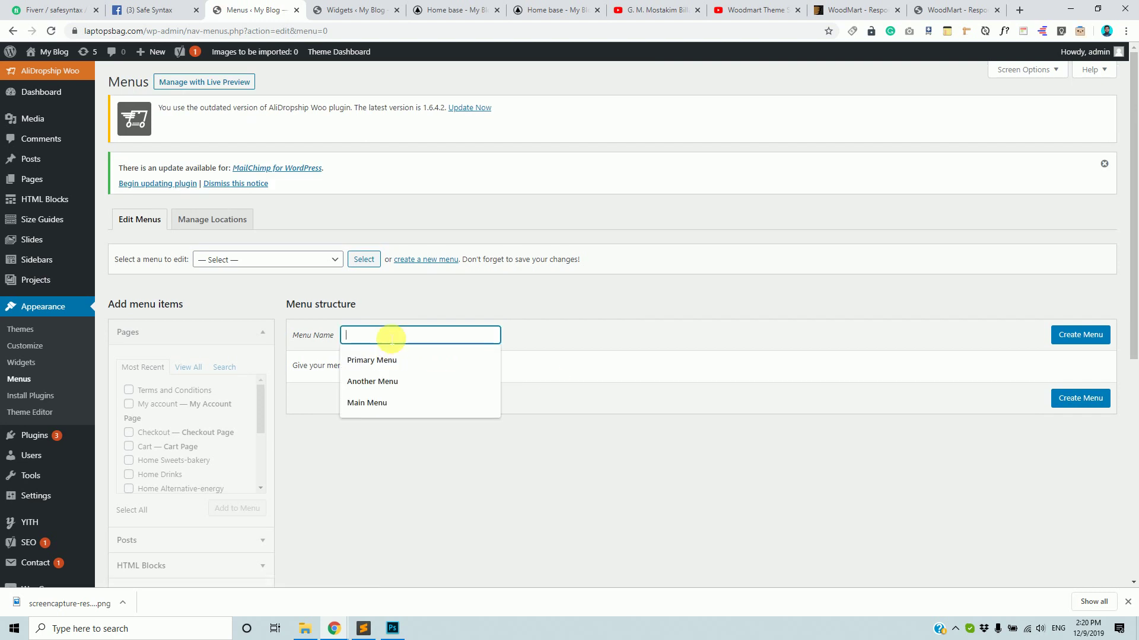
type("Our Best Link")
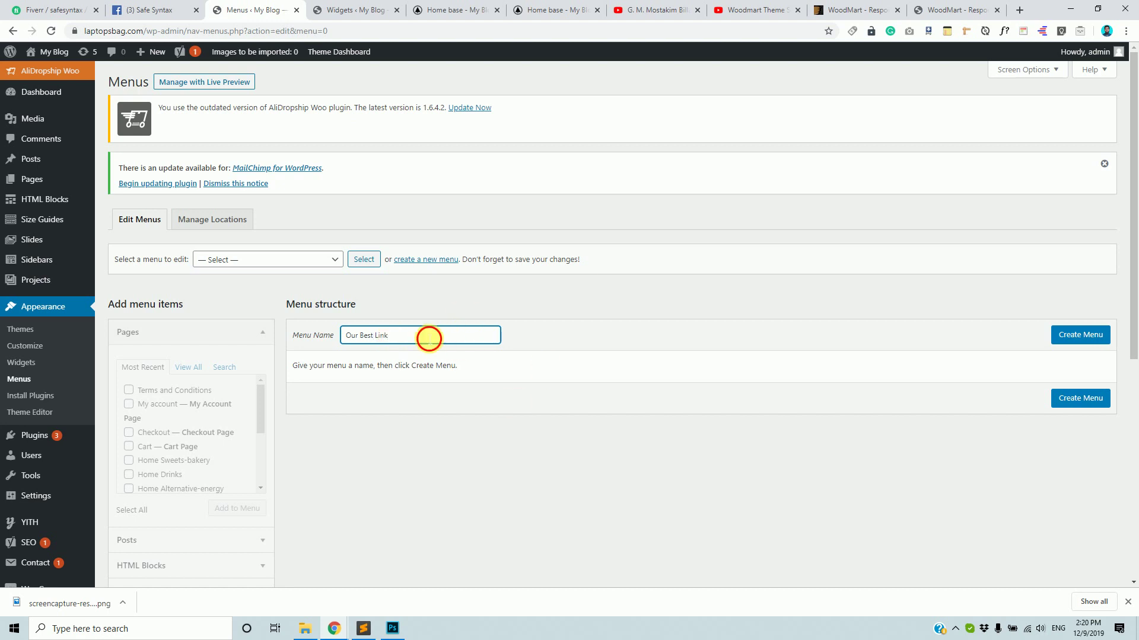
left_click_drag(429, 339, 333, 330)
left_click(604, 332)
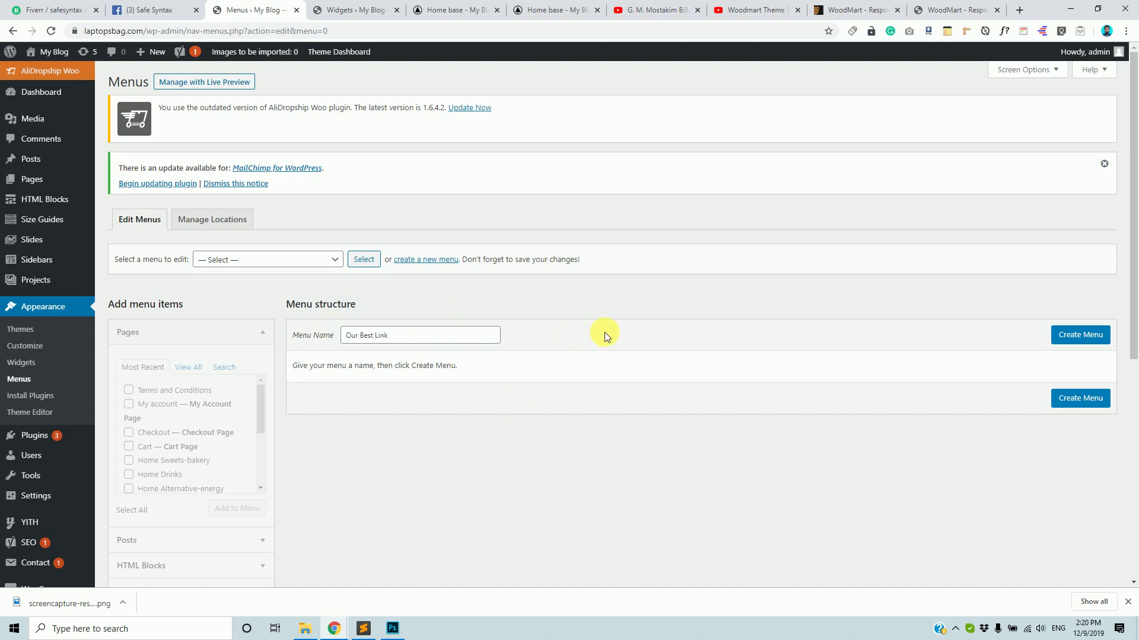
left_click(1076, 338)
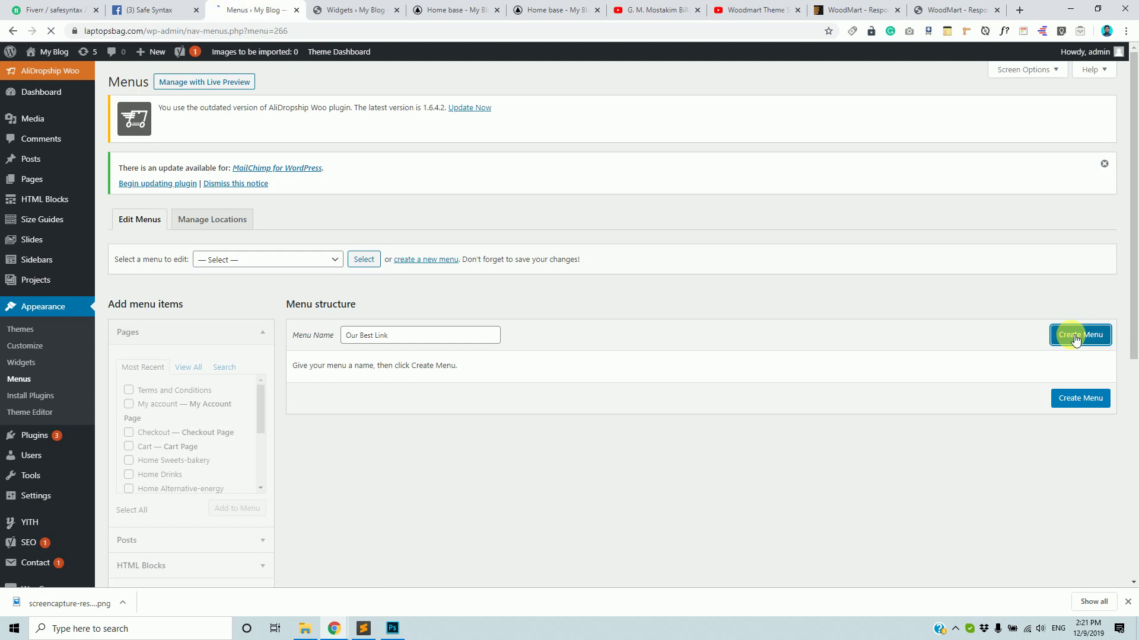
Step: Check the home page footer links, then add the Blog page from the full page list to the Our Best Link menu
left_click(353, 10)
left_click(454, 10)
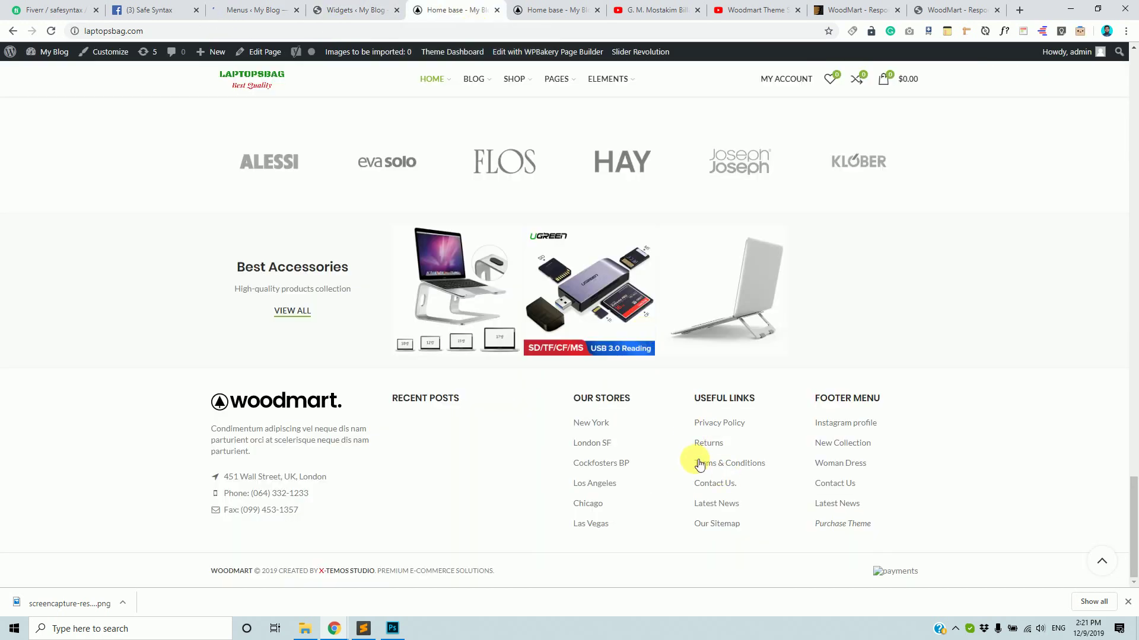
left_click(270, 8)
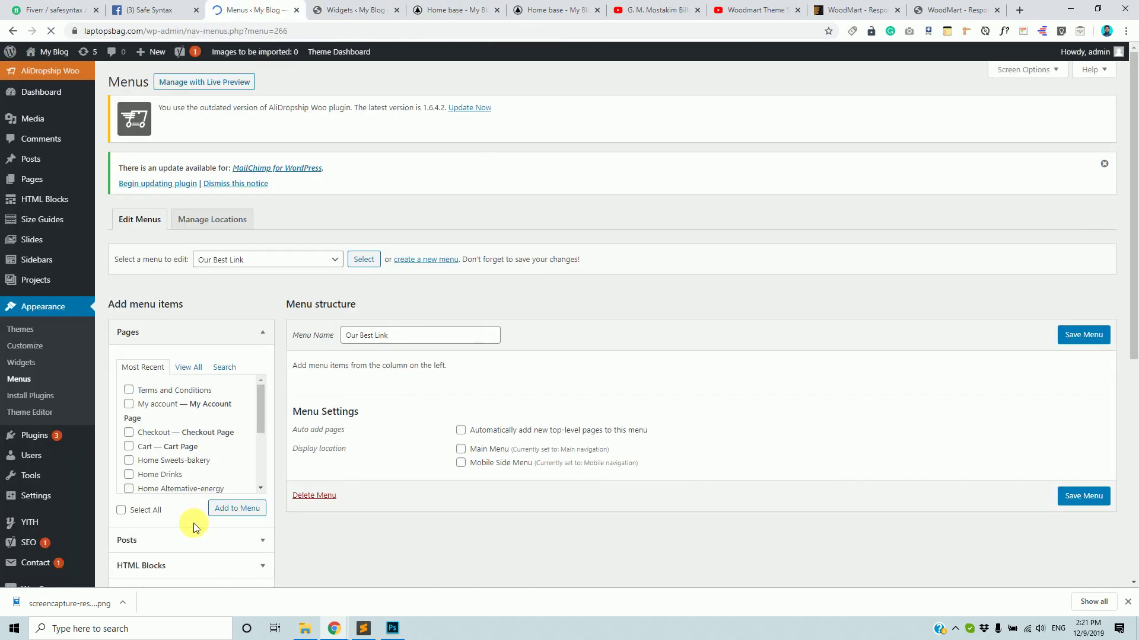
scroll(150, 436, "down", 2)
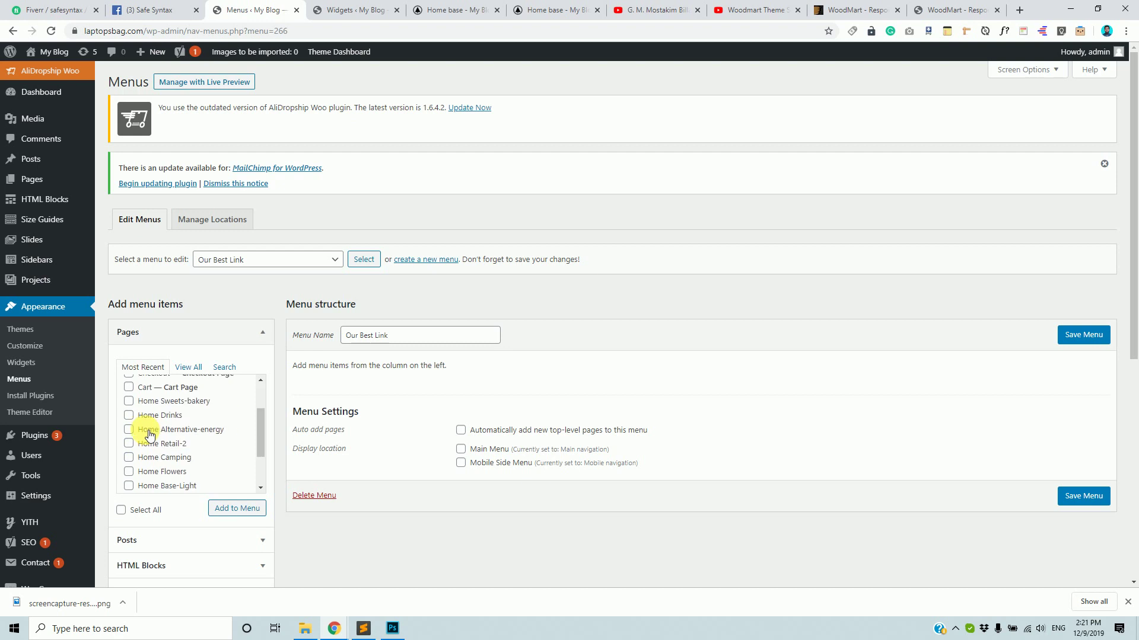
scroll(150, 436, "up", 2)
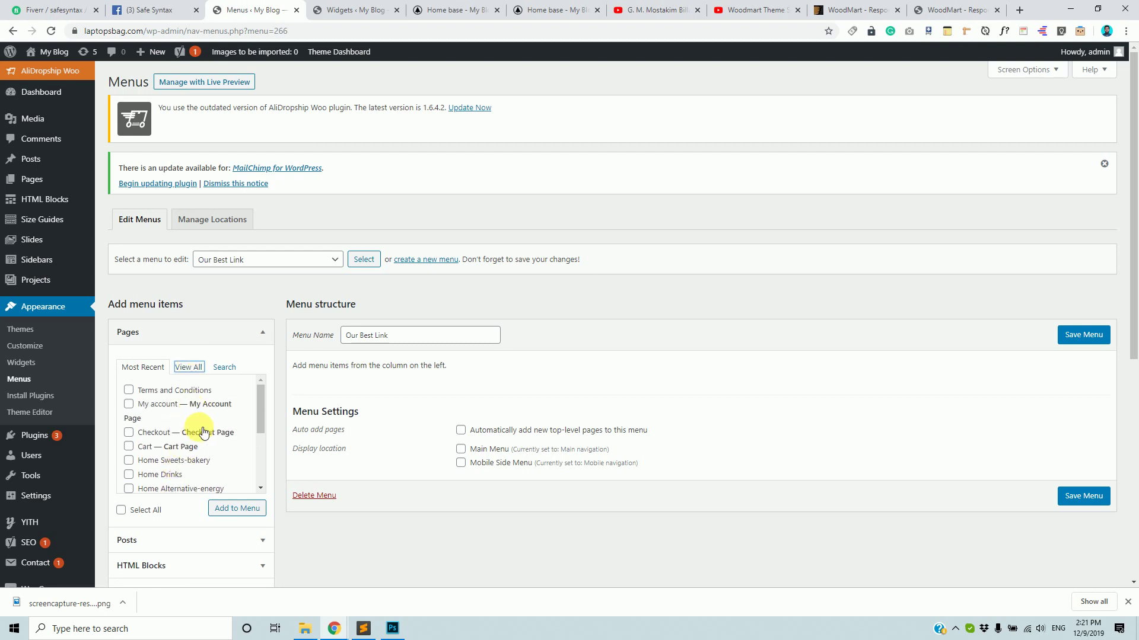
left_click(188, 369)
scroll(174, 447, "down", 2)
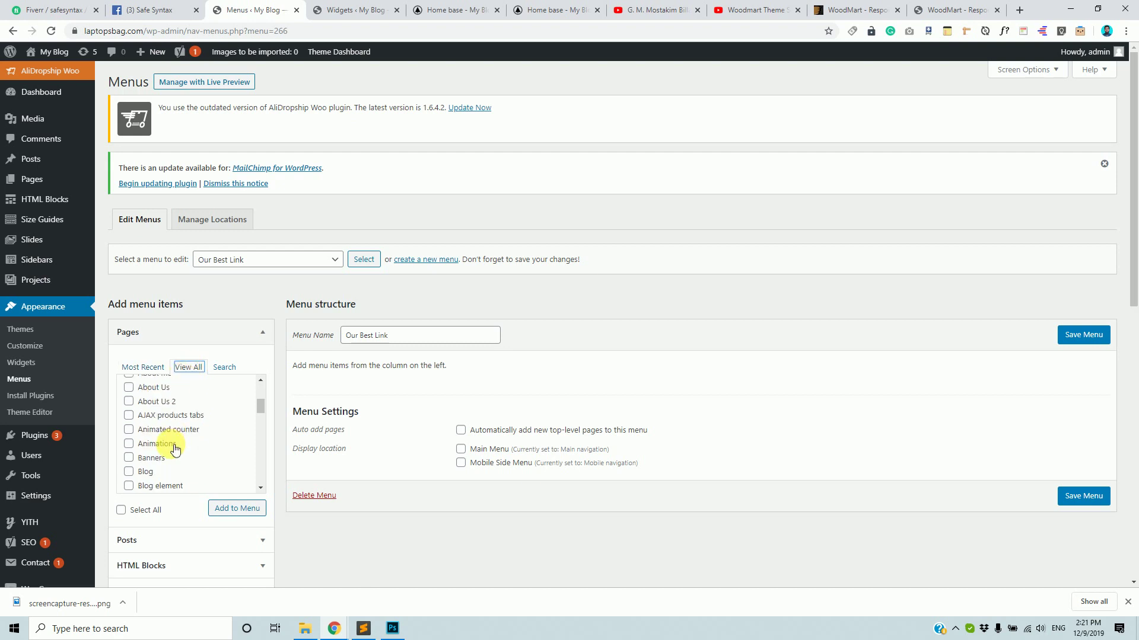
left_click(129, 472)
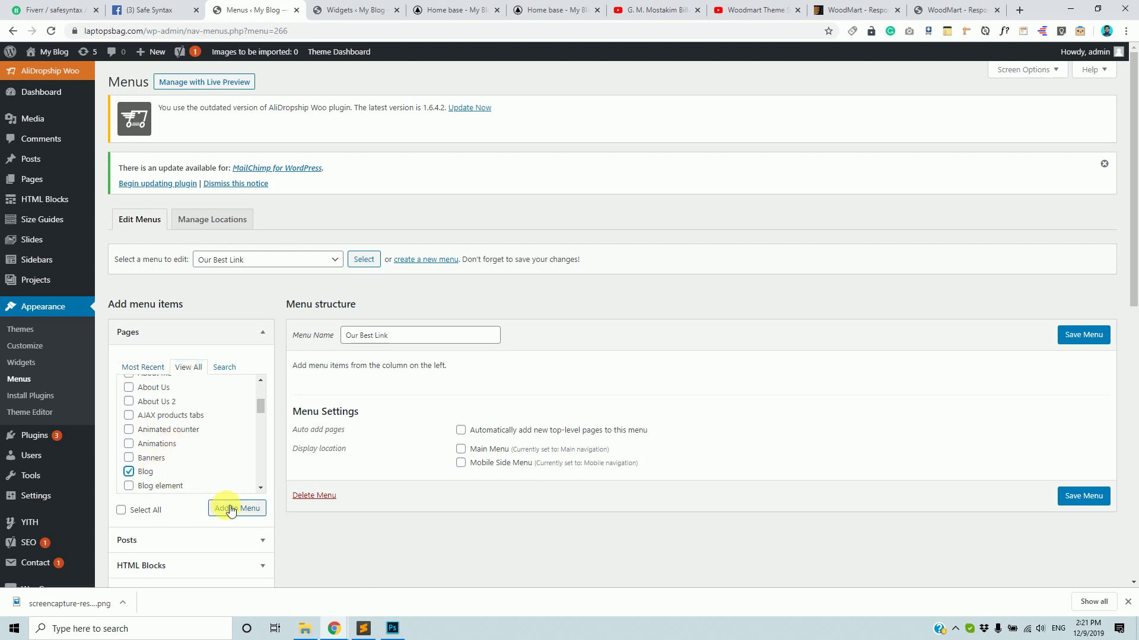
Step: Add the Home base and Portfolio pages from the second part of the full page list to the menu
scroll(186, 454, "down", 1)
scroll(172, 456, "down", 1)
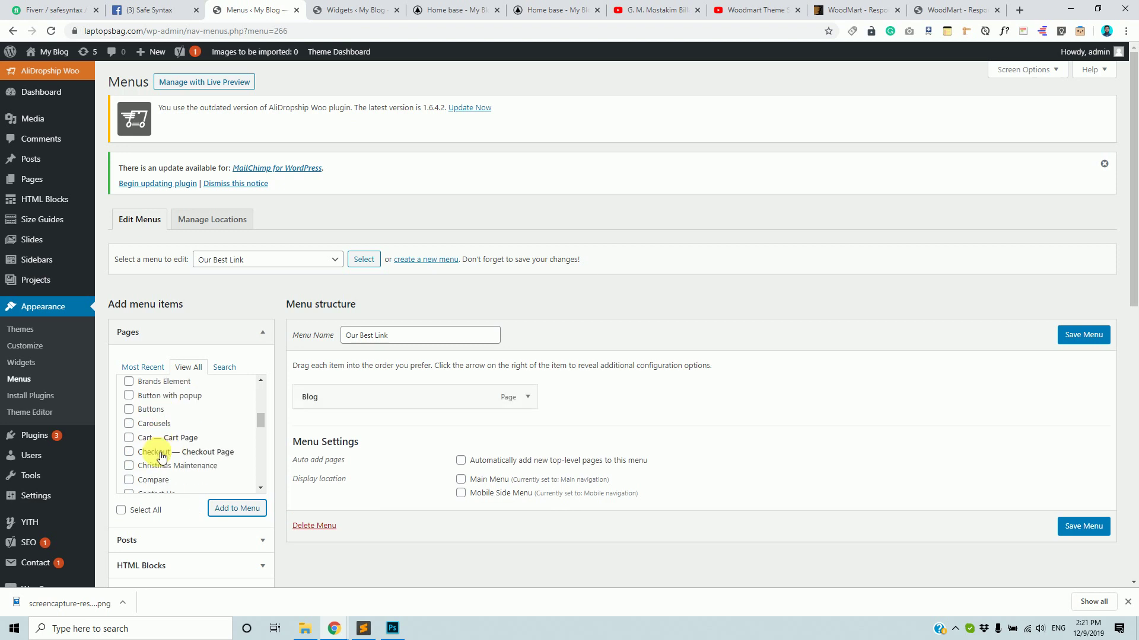
scroll(157, 461, "down", 3)
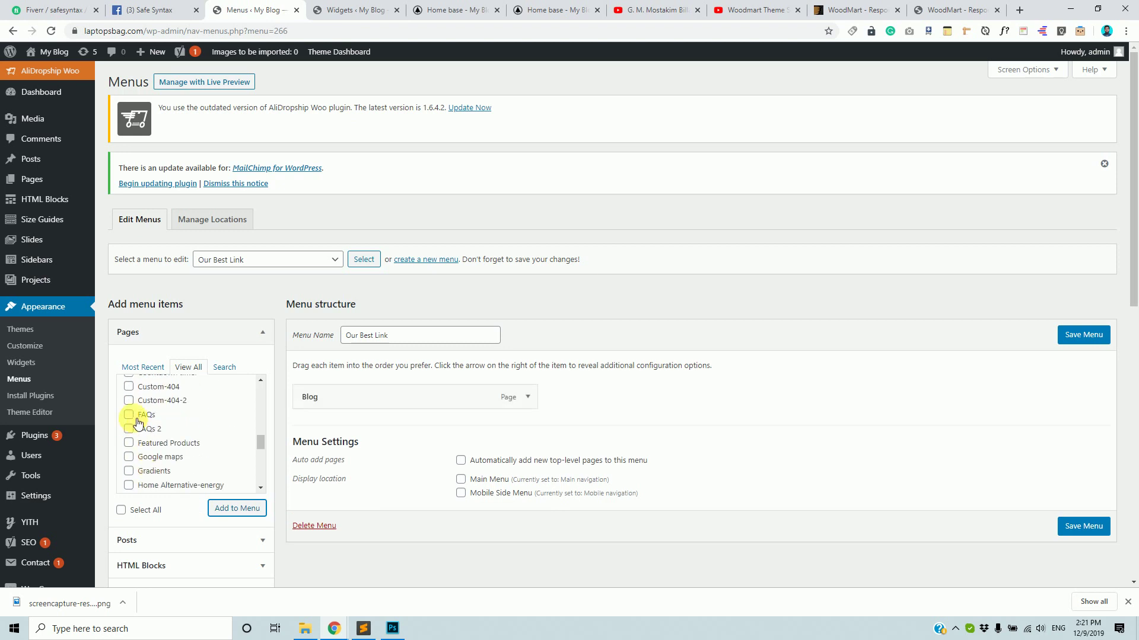
scroll(133, 439, "down", 2)
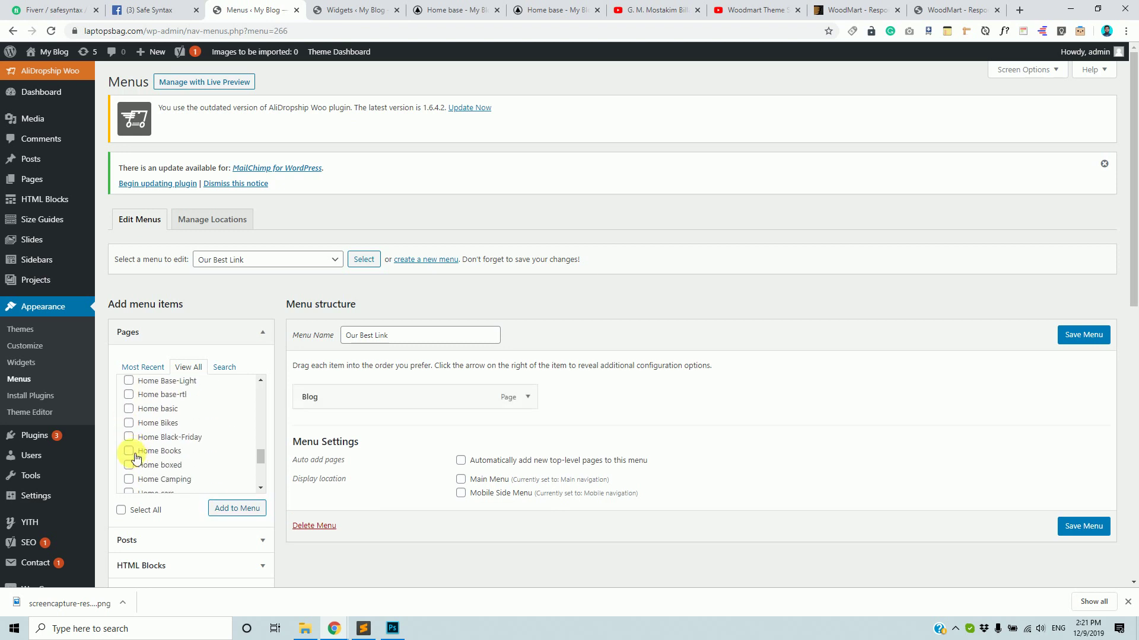
scroll(131, 453, "down", 4)
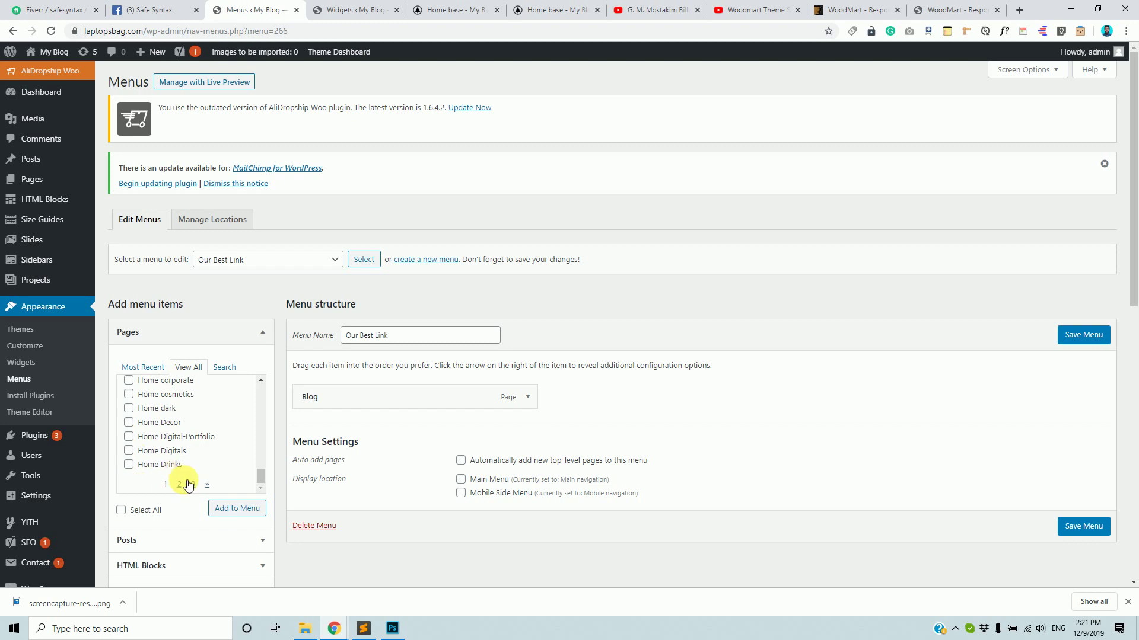
left_click(188, 485)
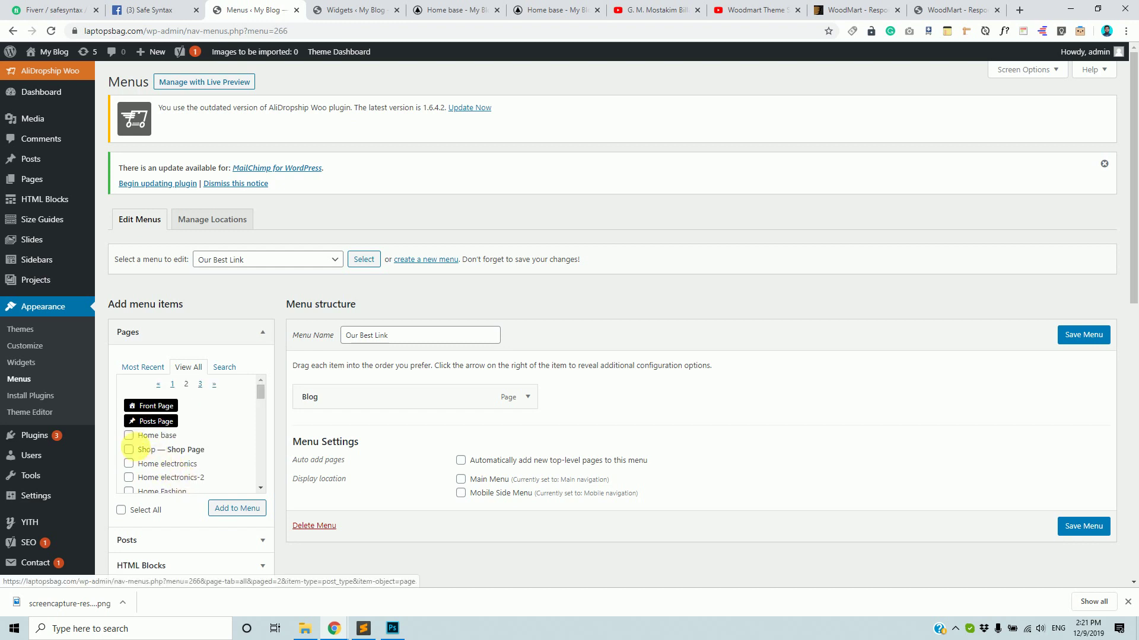
left_click(128, 437)
scroll(136, 446, "down", 10)
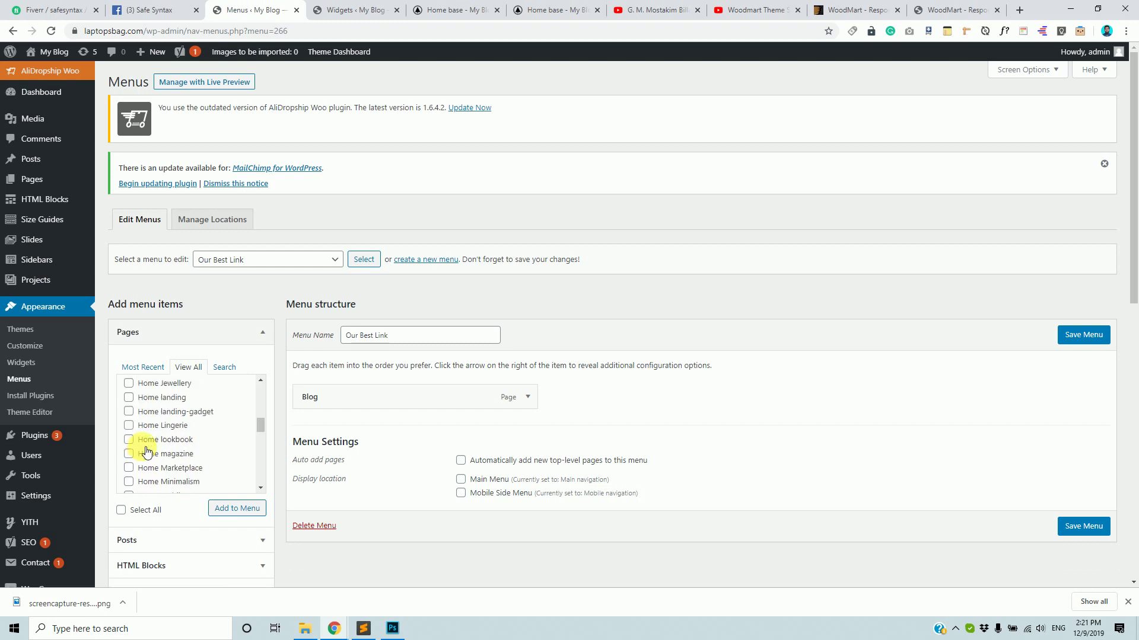
scroll(175, 452, "up", 2)
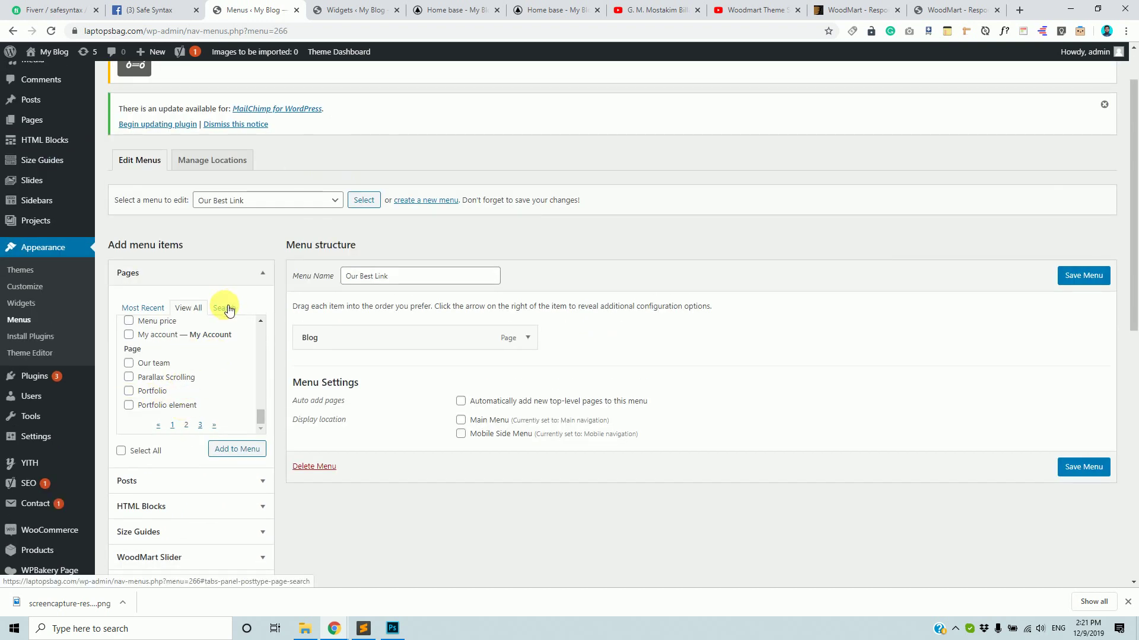
left_click(128, 391)
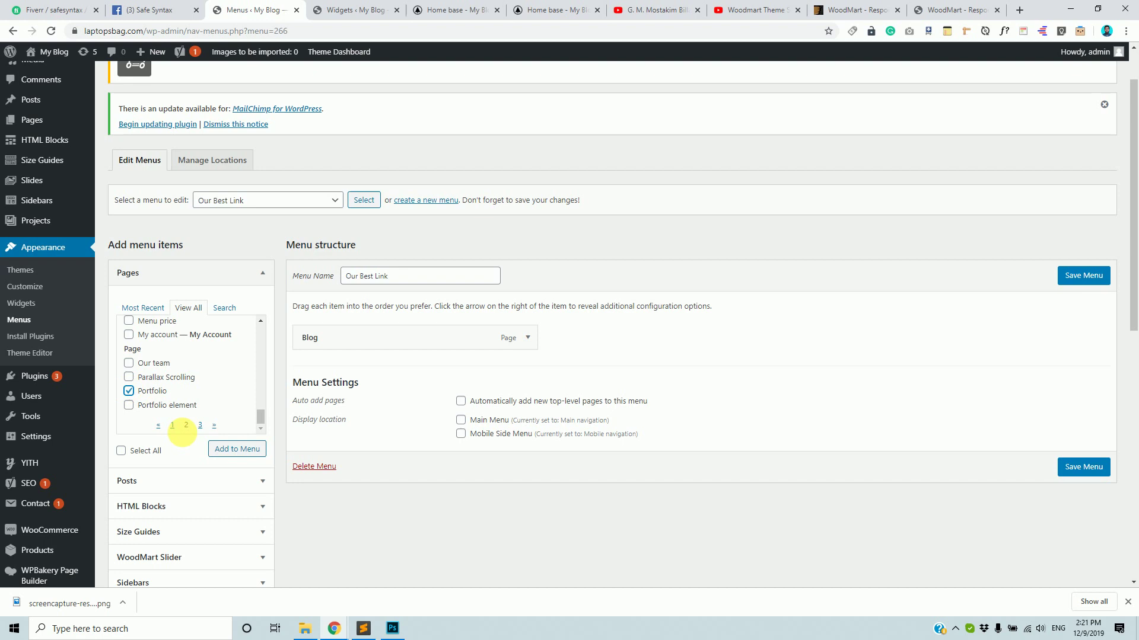
Step: Search the pages for "priv" and add the Privacy Policy and Terms and Conditions pages to the menu
left_click(224, 307)
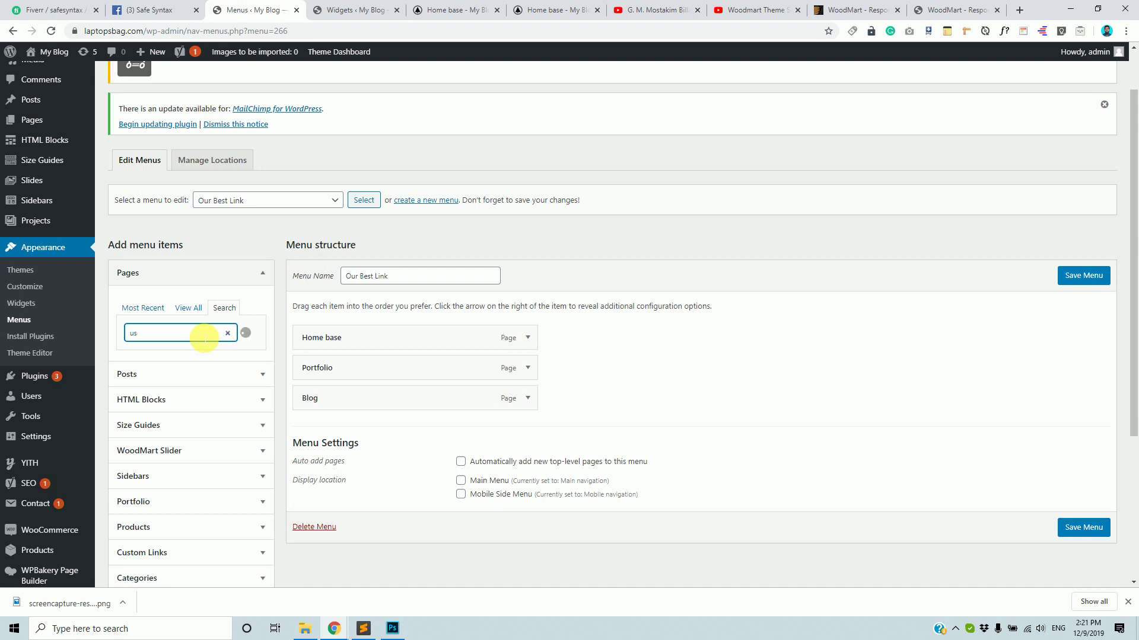
key("BackSpace")
key("BackSpace")
key("BackSpace")
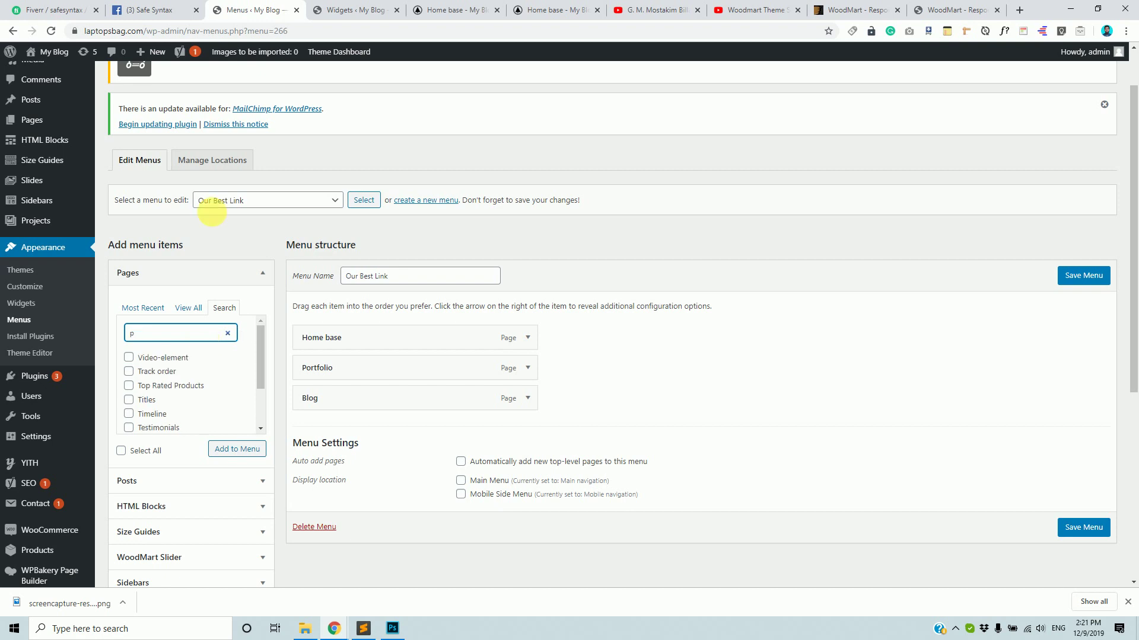
left_click(344, 10)
left_click(458, 7)
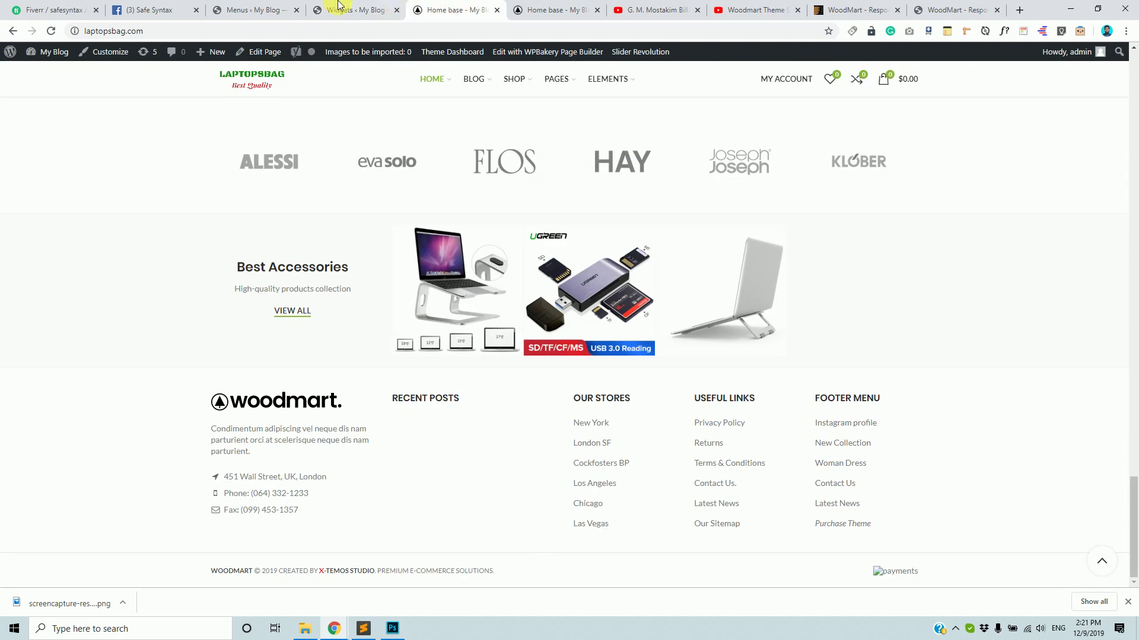
left_click(290, 8)
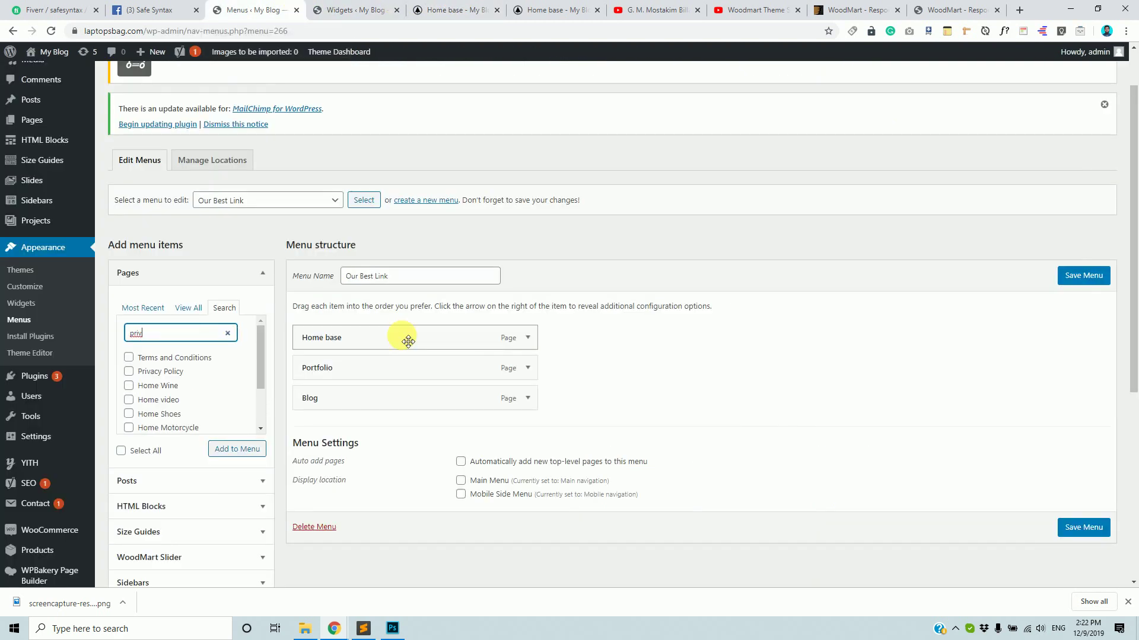
left_click(129, 372)
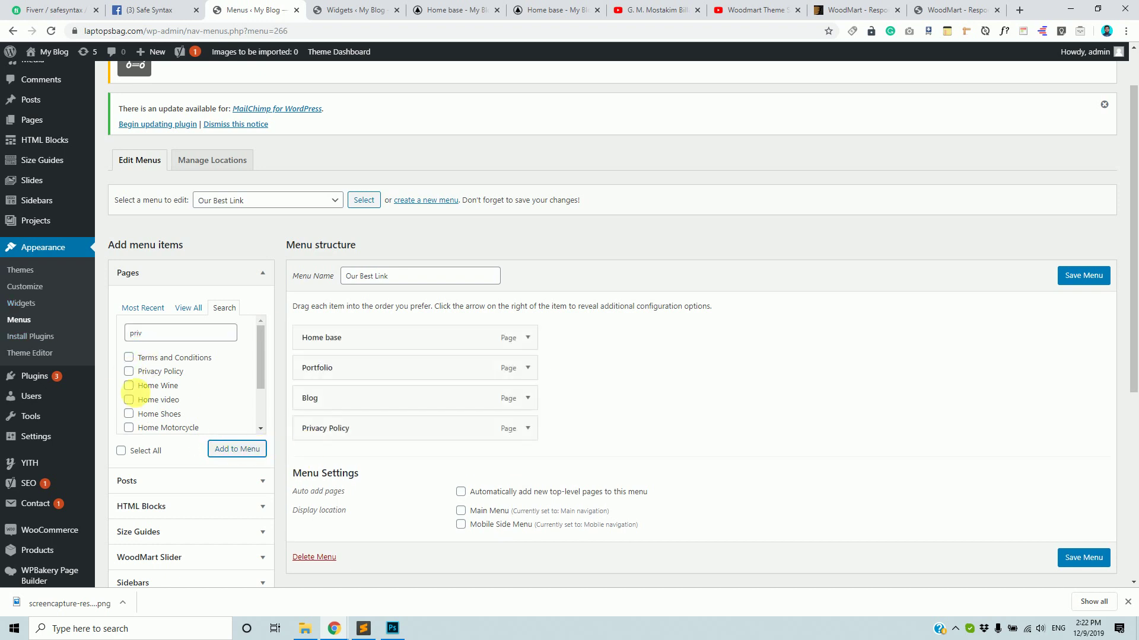
left_click(130, 359)
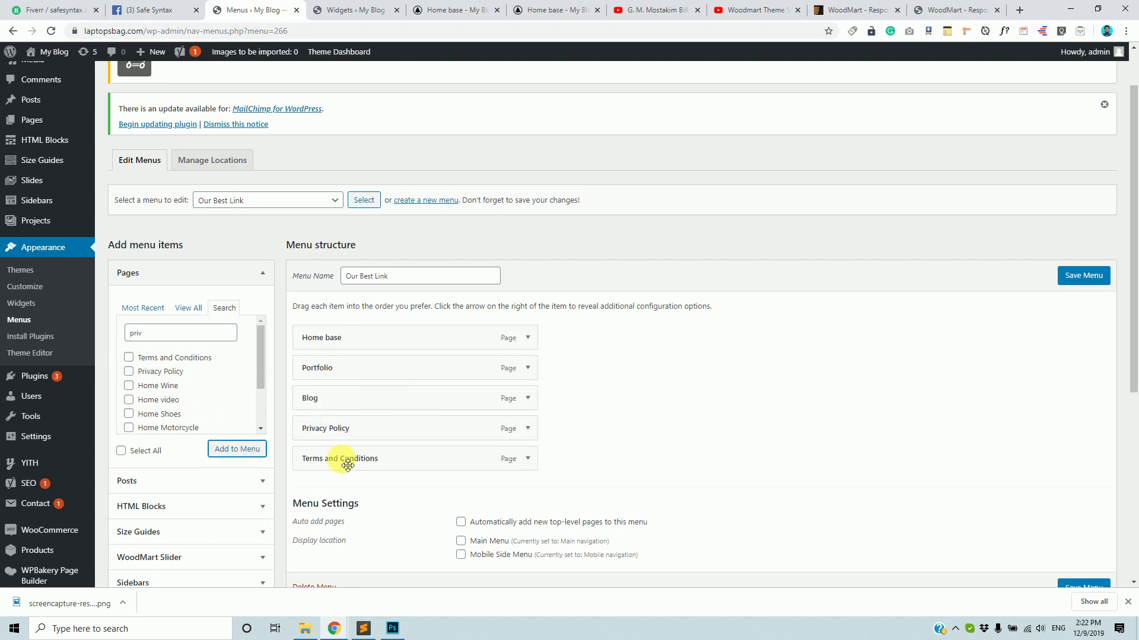
Step: Recheck the home page footer and reorder the menu items as Privacy Policy, Blog, Terms and Conditions, Home base, Portfolio
left_click(350, 10)
key("ctrl+Tab")
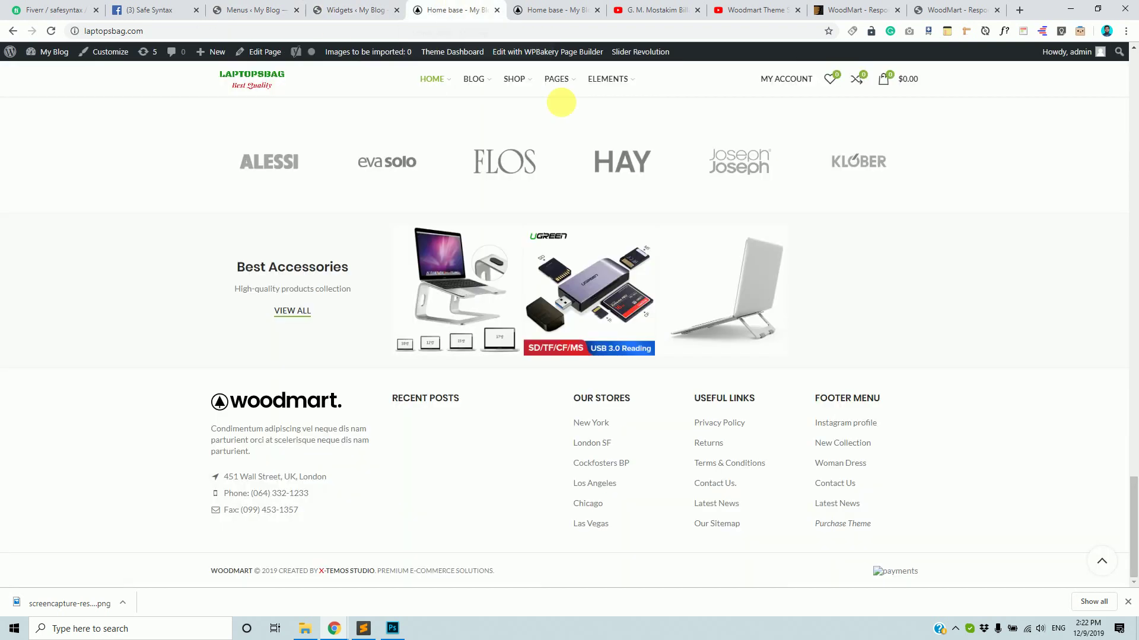
left_click(252, 10)
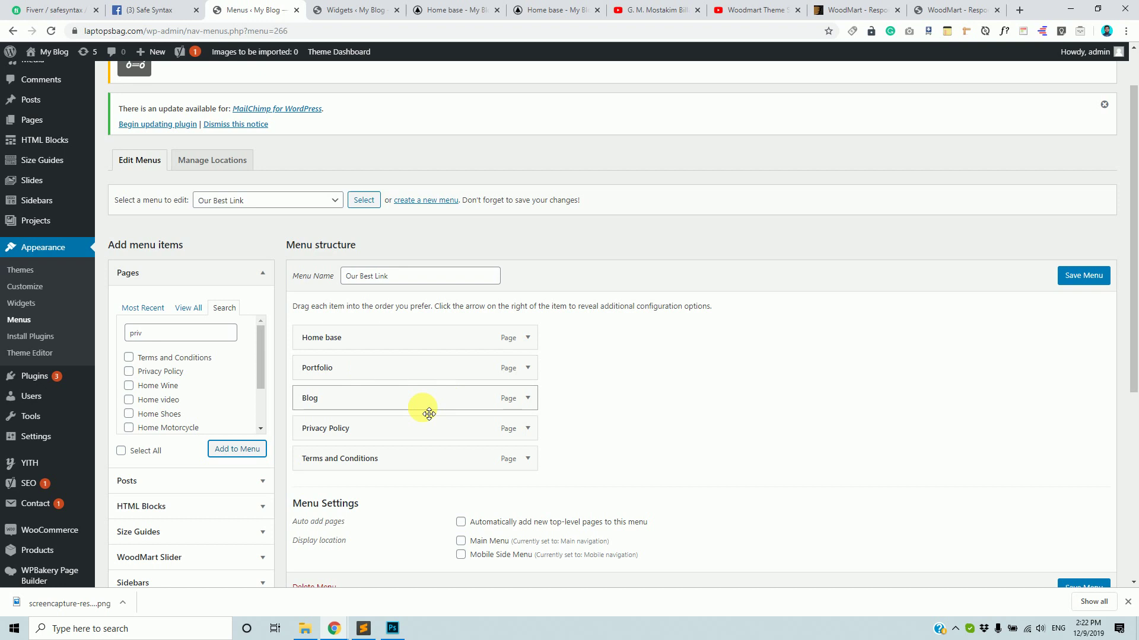
left_click_drag(356, 434, 356, 339)
left_click_drag(368, 432, 372, 377)
left_click_drag(376, 457, 376, 397)
Step: Add the Home video page to the end of the menu and save the Our Best Link menu
left_click(130, 402)
left_click(238, 450)
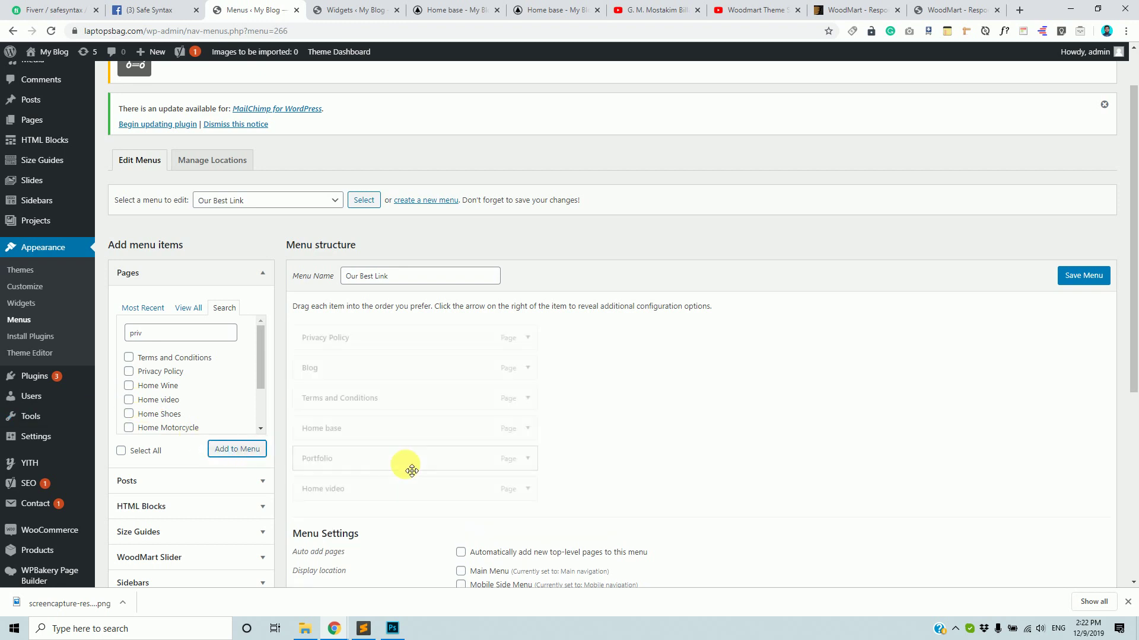
left_click(1086, 278)
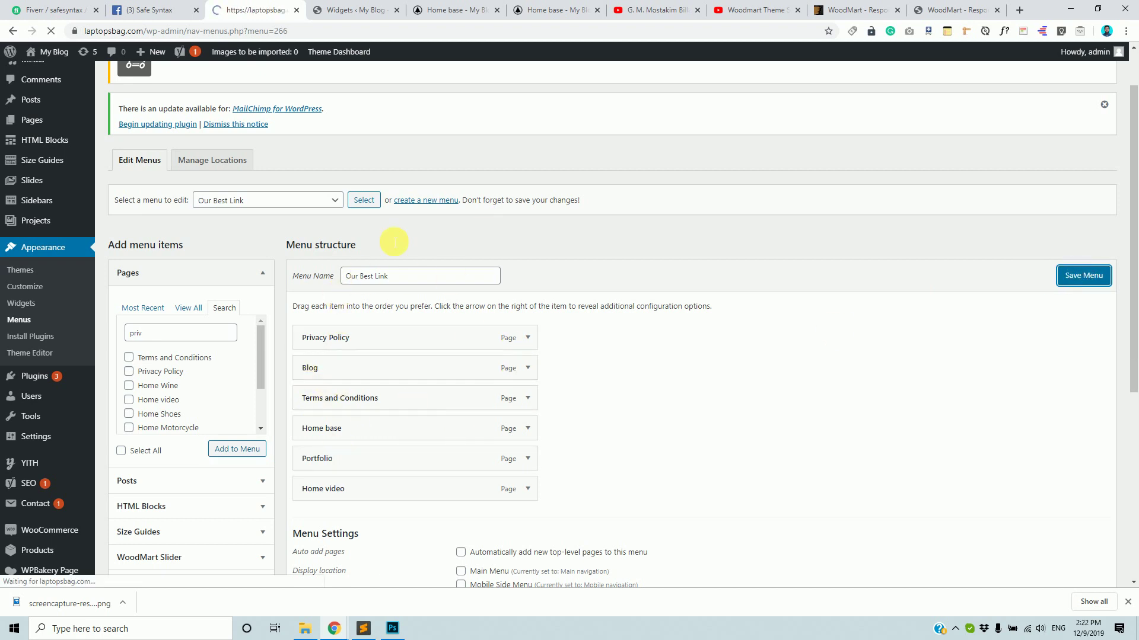
Step: Expand the "Useful links" Text widget in Footer Column 4 and compare its HTML link list with the saved Our Best Link menu
left_click(355, 10)
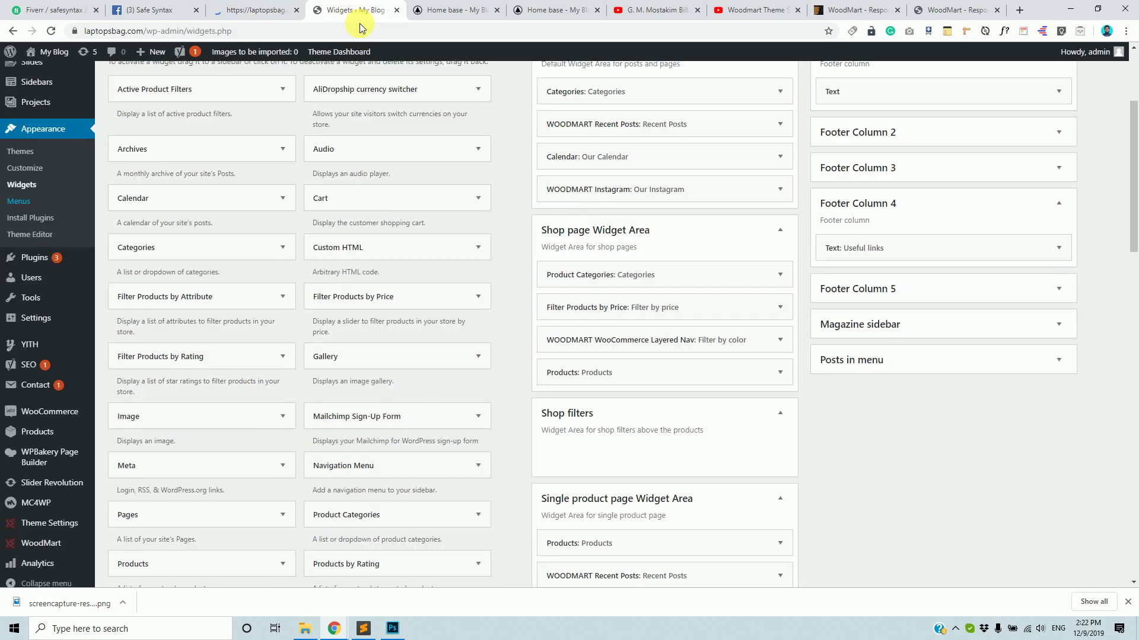
left_click(932, 259)
left_click_drag(923, 496, 831, 382)
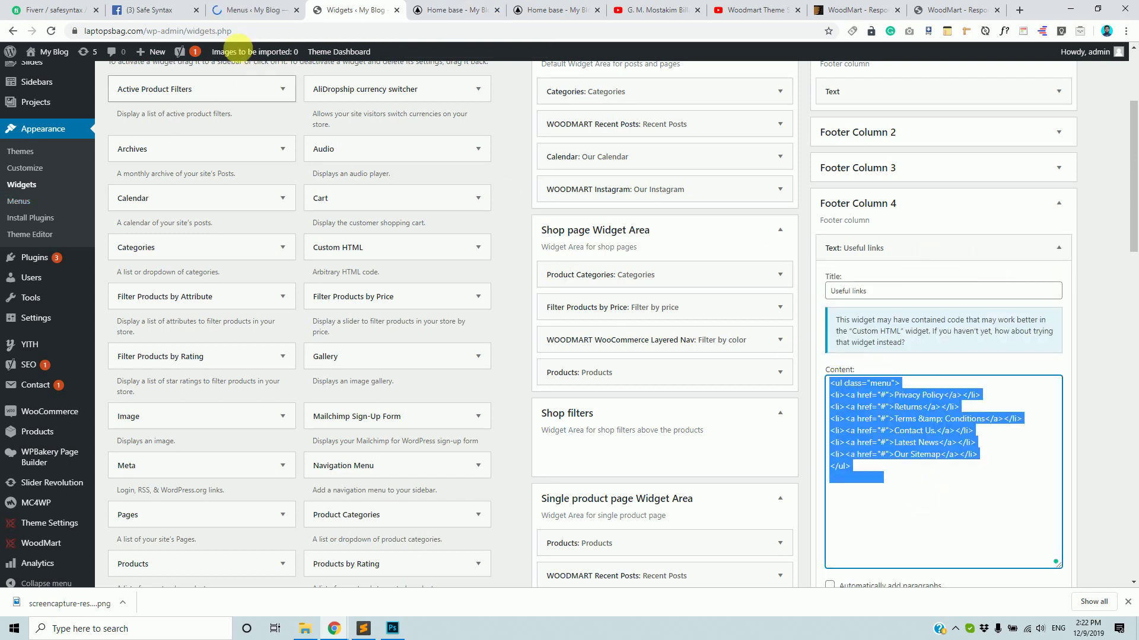
key("ctrl+shift+Tab")
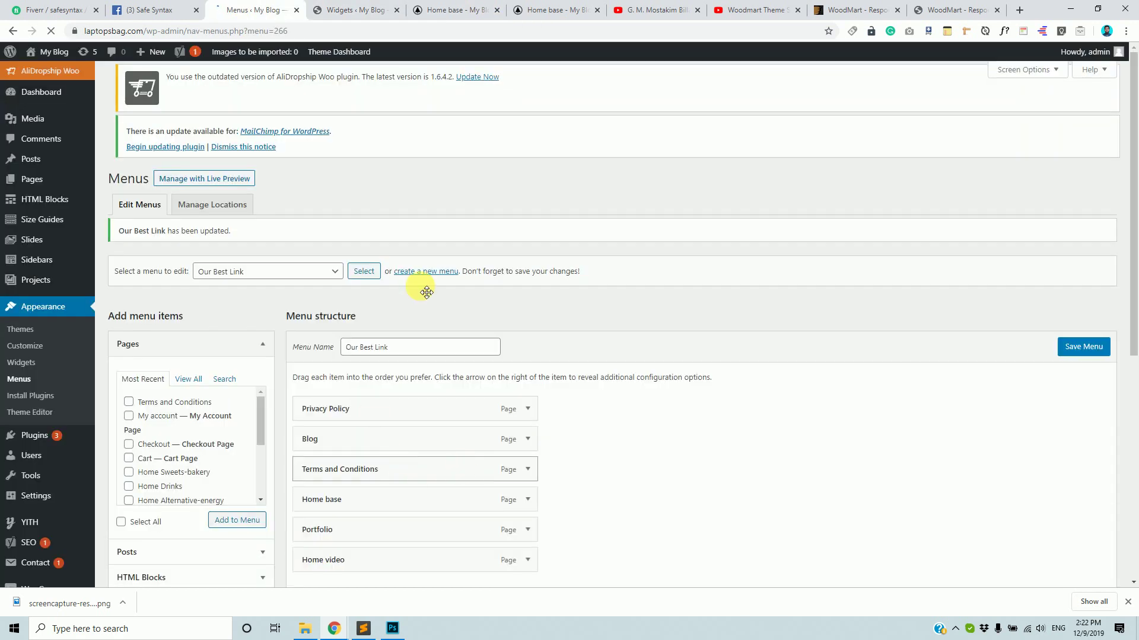
key("ctrl+Tab")
left_click(961, 463)
left_click_drag(940, 491, 858, 422)
left_click(896, 419)
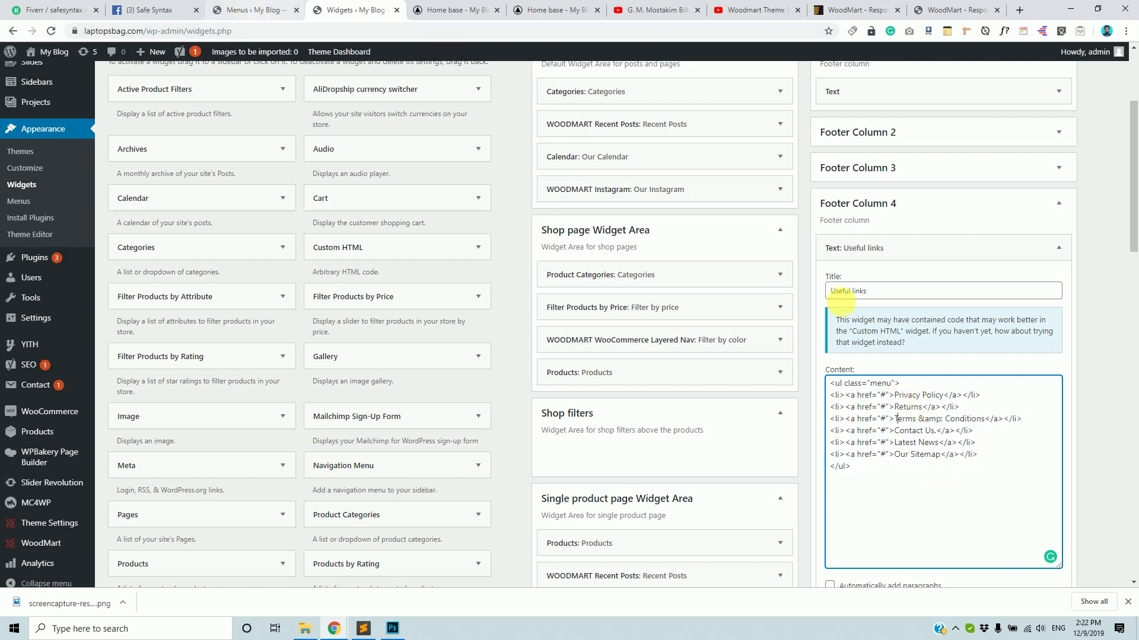
Step: Review the placeholder "#" addresses in the "Useful links" HTML against the Our Best Link menu and collapse the Text widget
left_click_drag(940, 395, 894, 395)
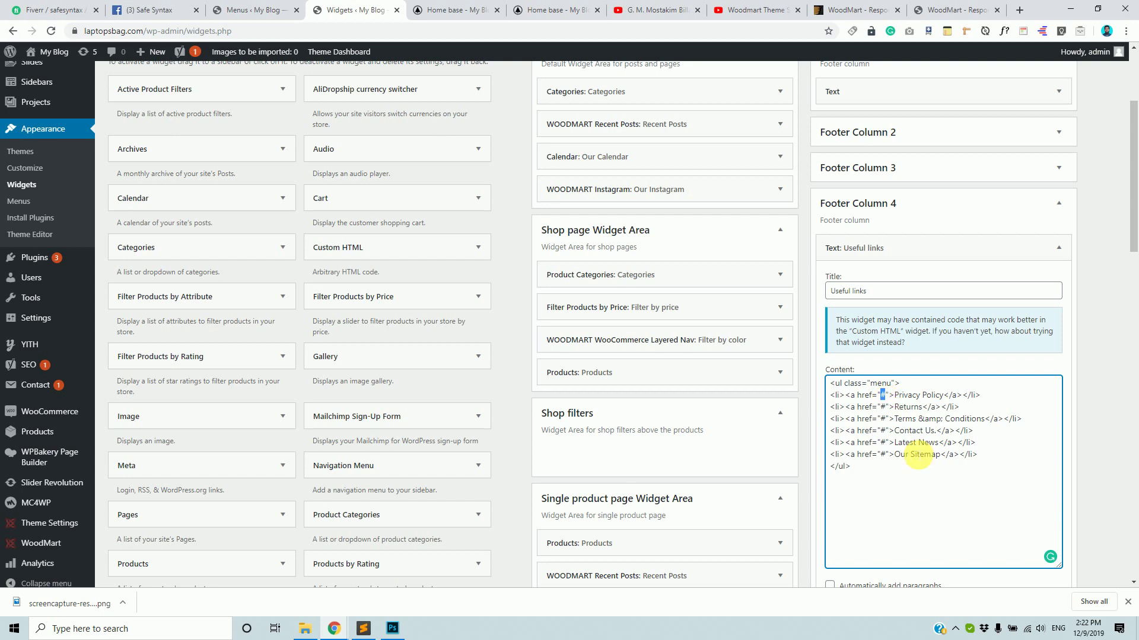
left_click(267, 9)
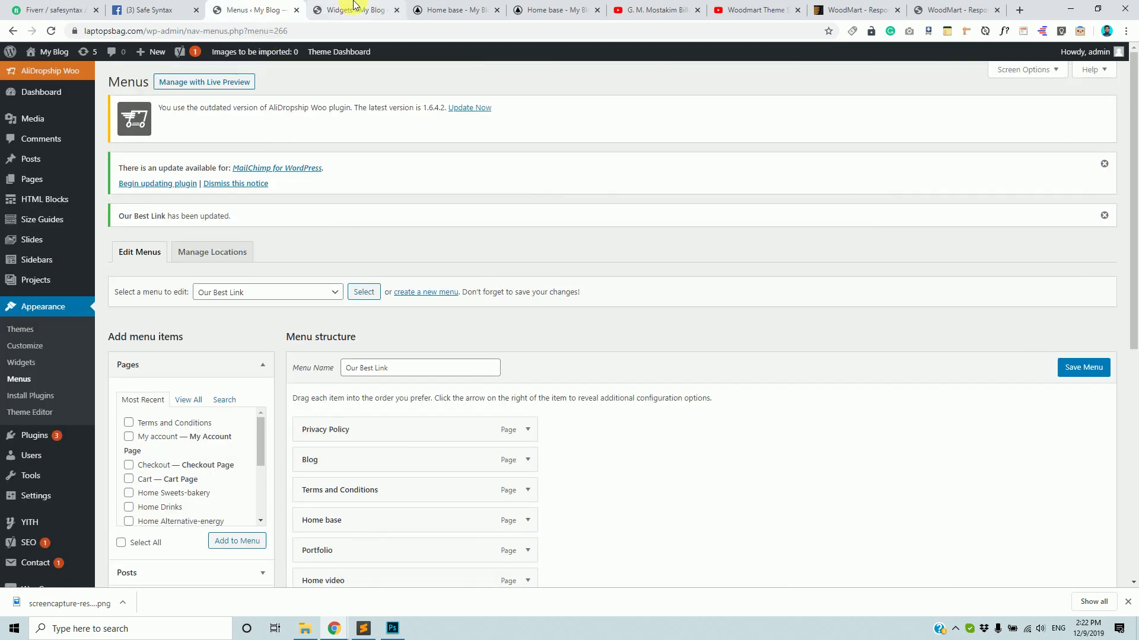
left_click(354, 7)
scroll(890, 430, "up", 3)
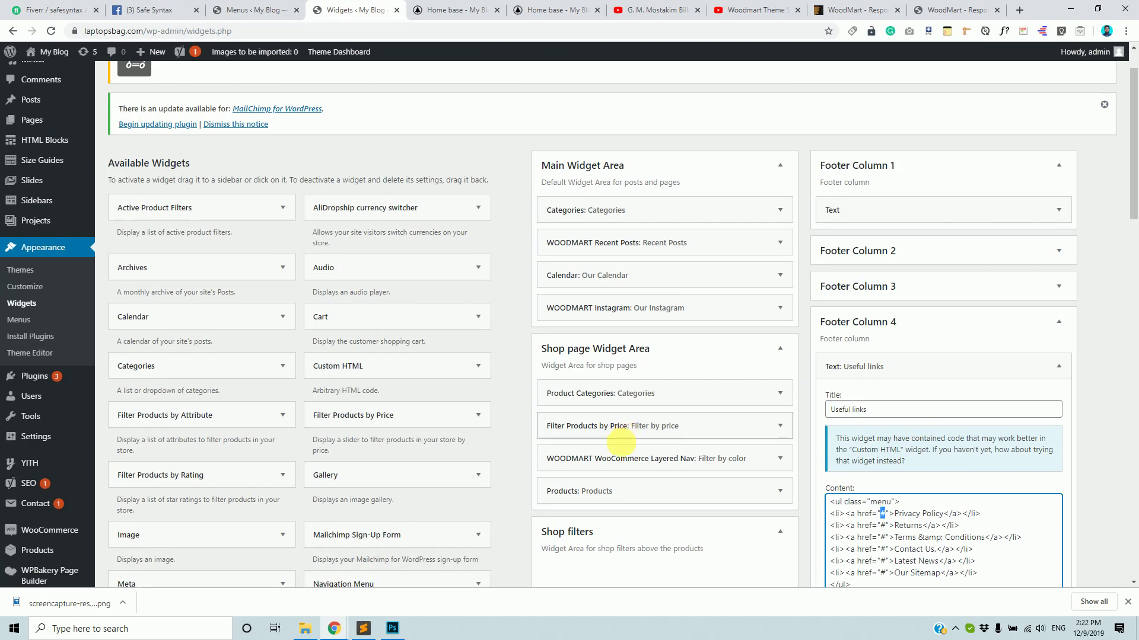
scroll(838, 508, "down", 1)
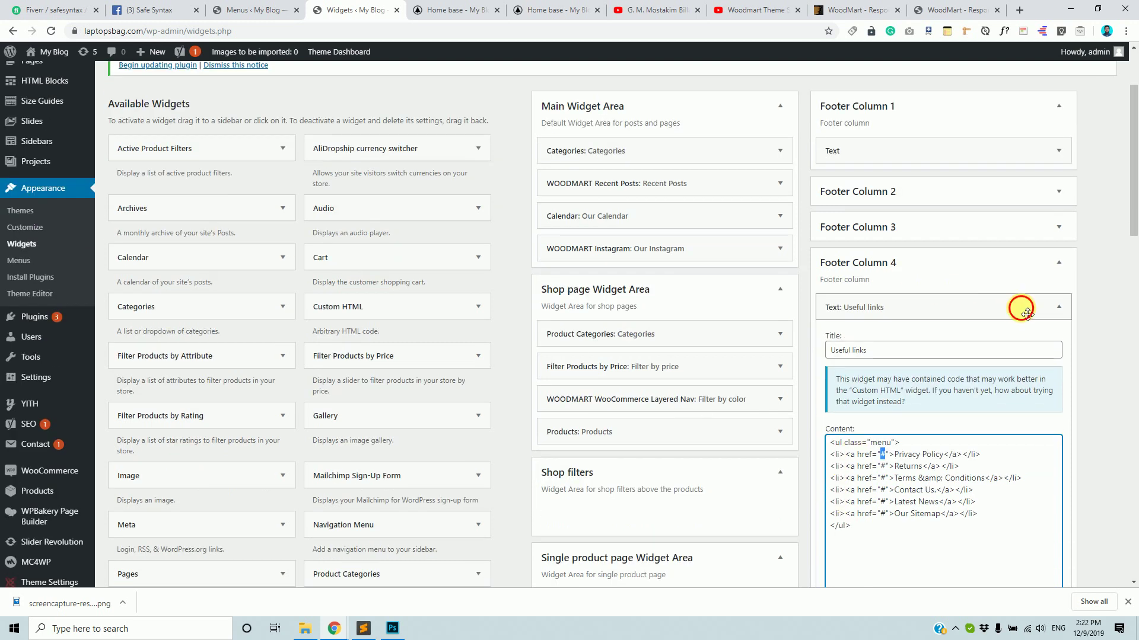
left_click(1021, 309)
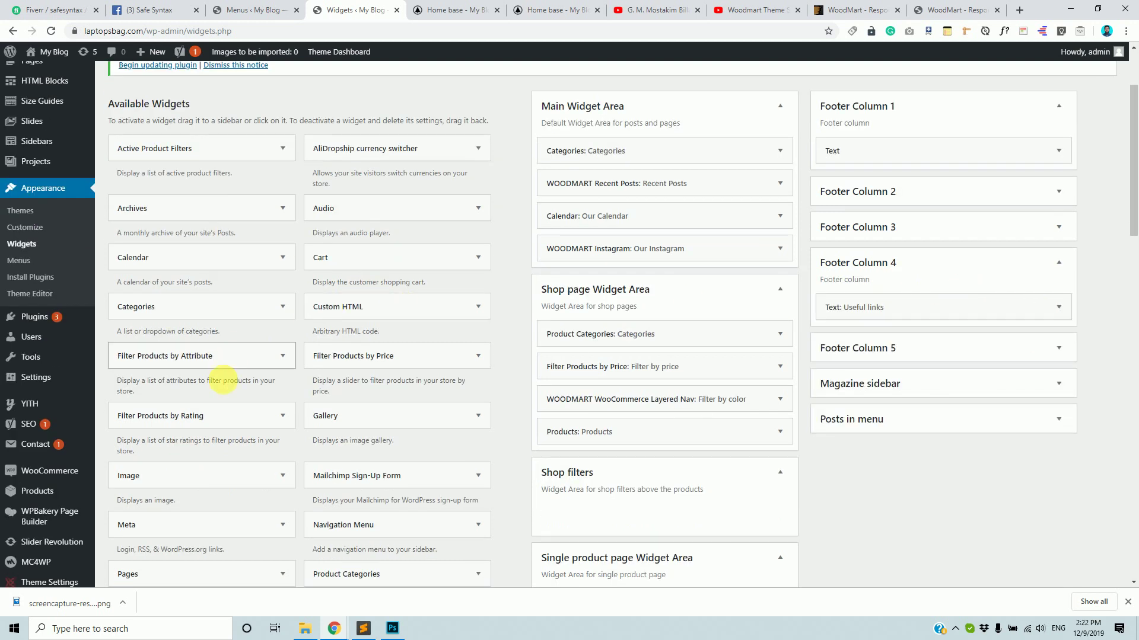
Step: Find the Navigation Menu widget by searching the page for "nav" and add it to Footer Column 4
scroll(254, 437, "down", 2)
scroll(254, 437, "up", 2)
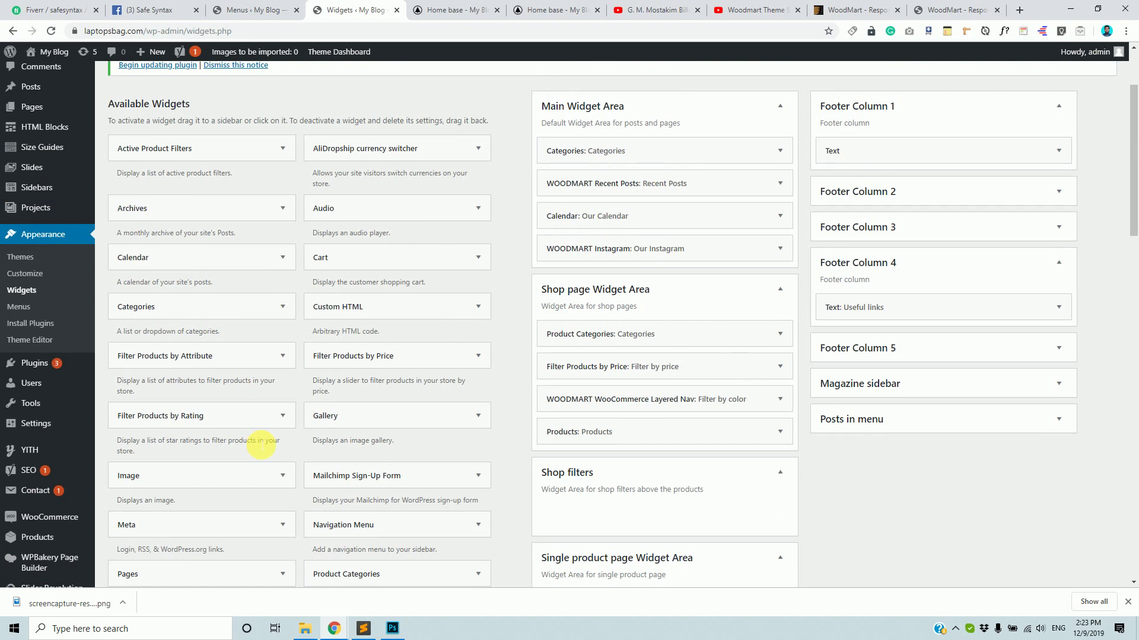
scroll(267, 455, "down", 3)
scroll(282, 445, "up", 1)
scroll(203, 363, "up", 4)
scroll(402, 401, "down", 5)
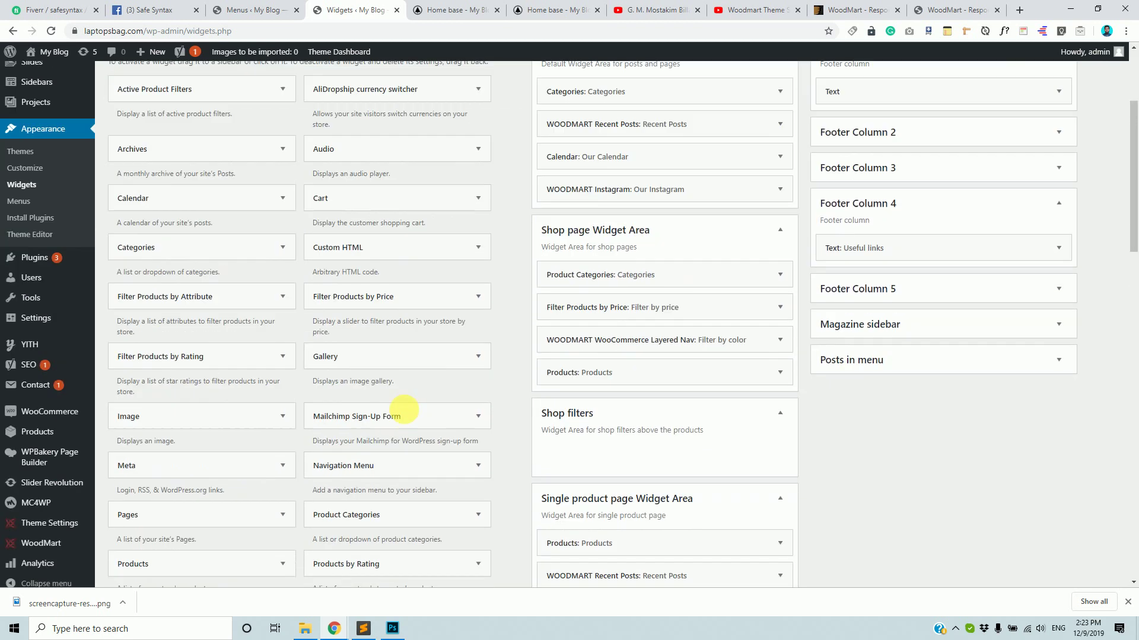
scroll(409, 415, "up", 3)
scroll(402, 409, "down", 4)
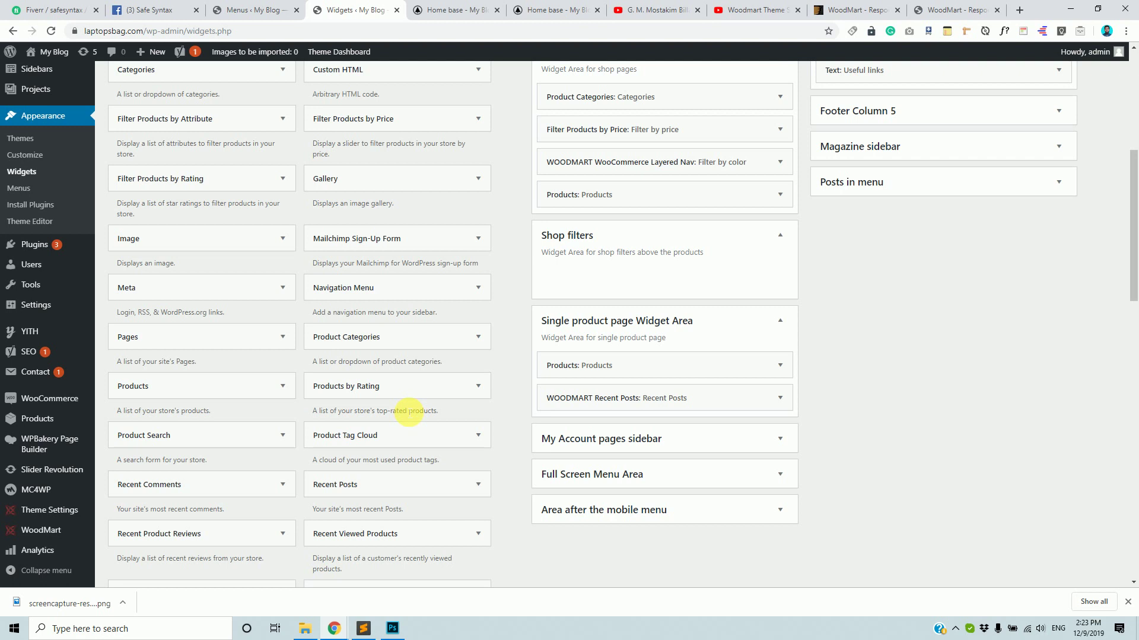
scroll(409, 412, "down", 2)
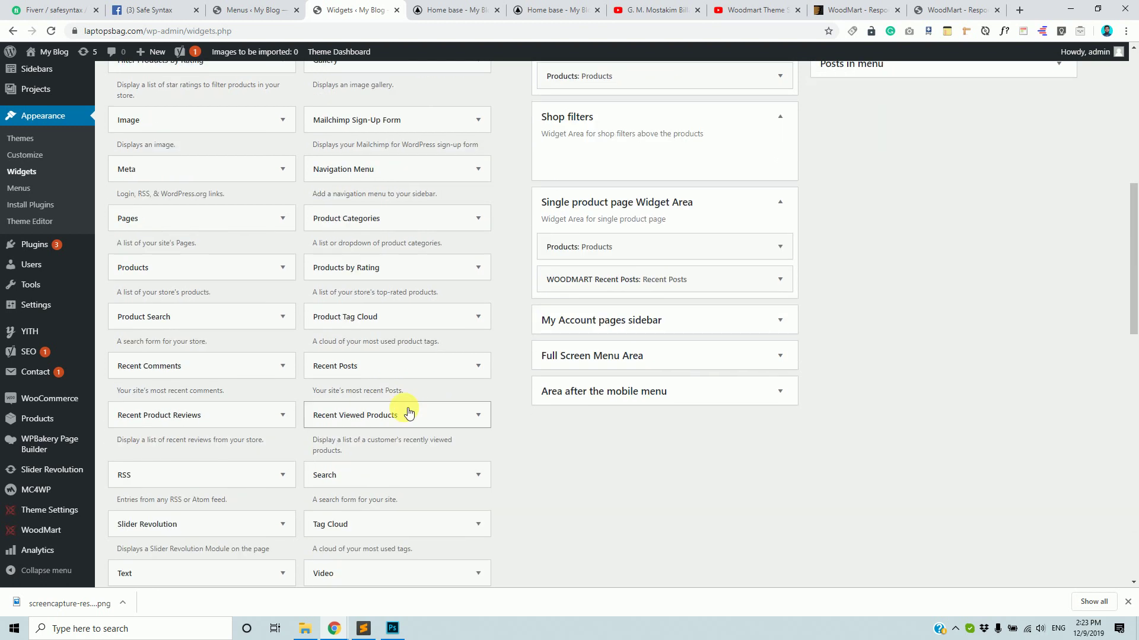
key("ctrl+f")
type("nav")
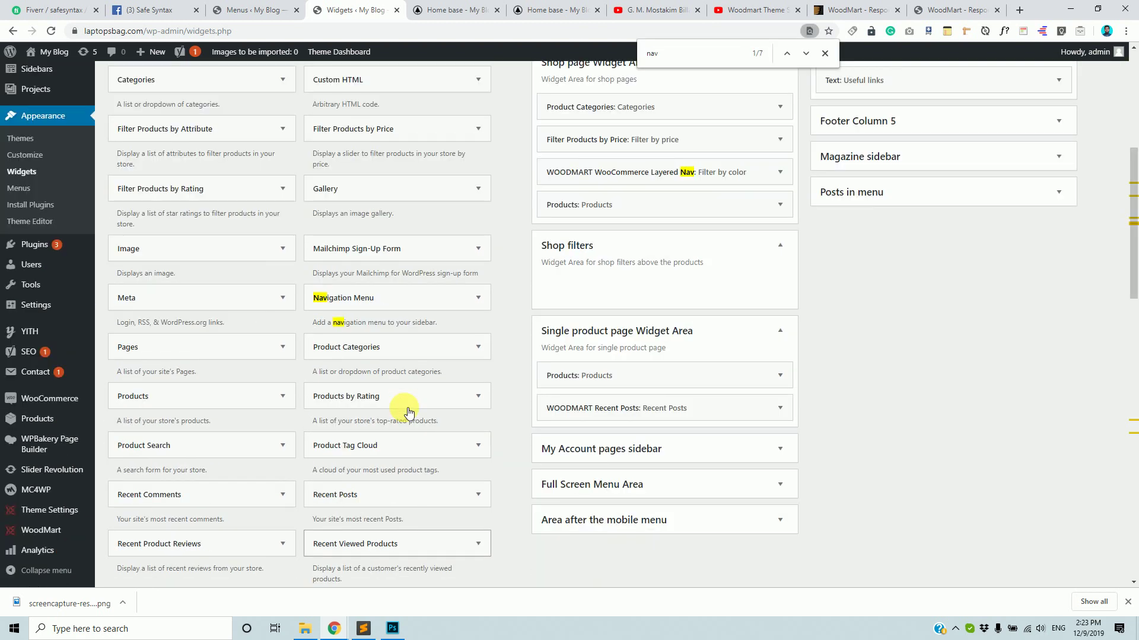
scroll(495, 376, "up", 3)
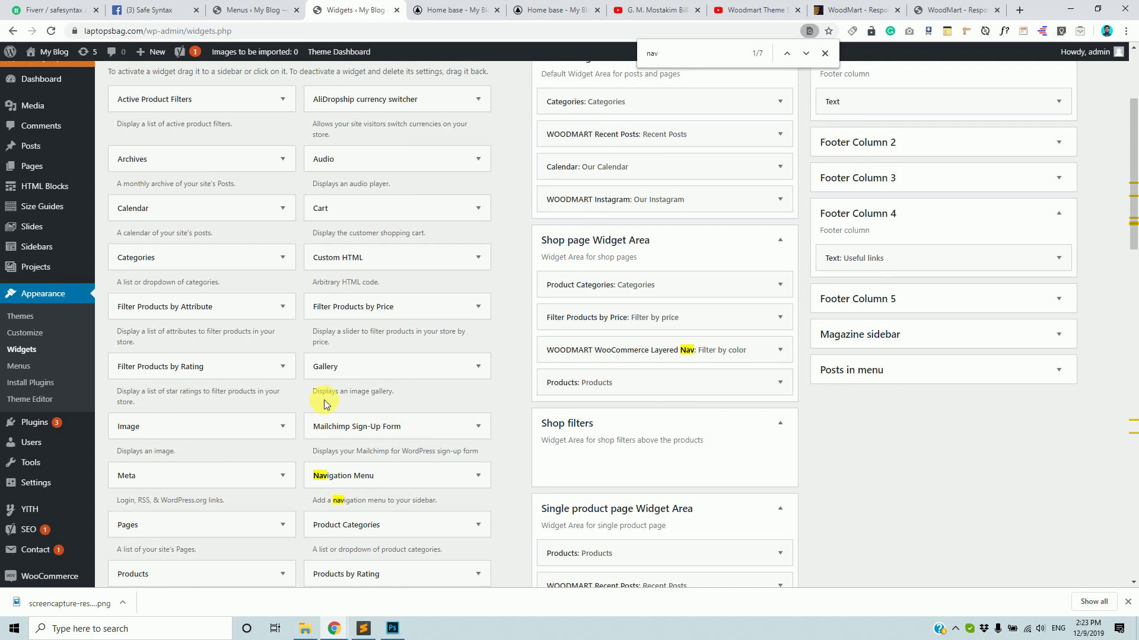
left_click_drag(665, 385, 924, 295)
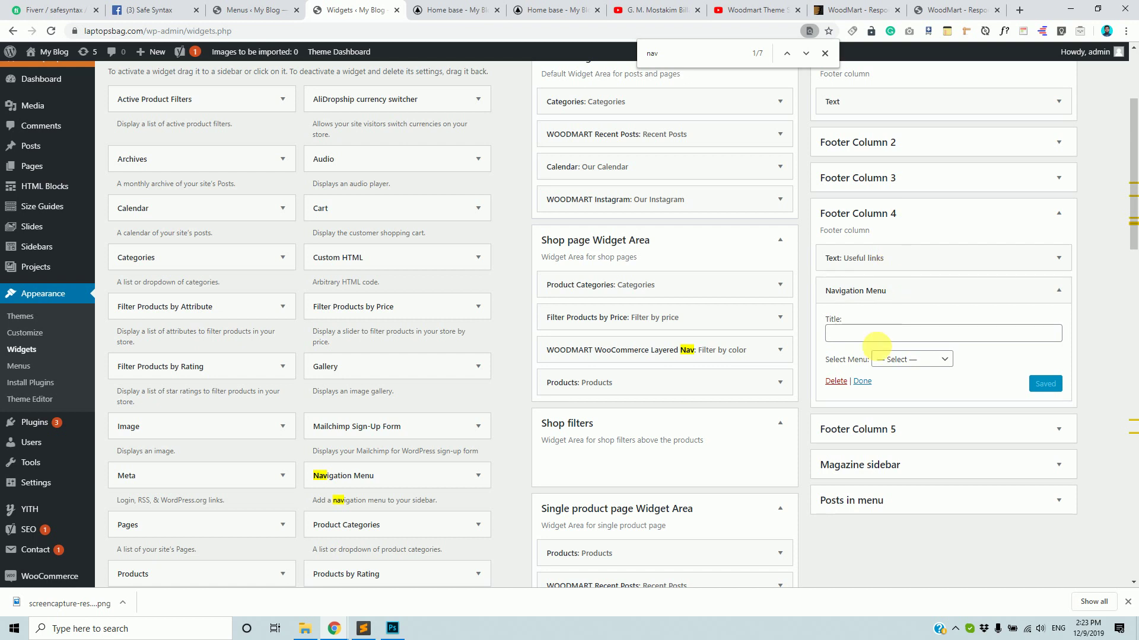
Step: Look through the Navigation Menu widget's menu choices, reload the Widgets page, and reopen the widget's menu choices in Footer Column 4
left_click(940, 363)
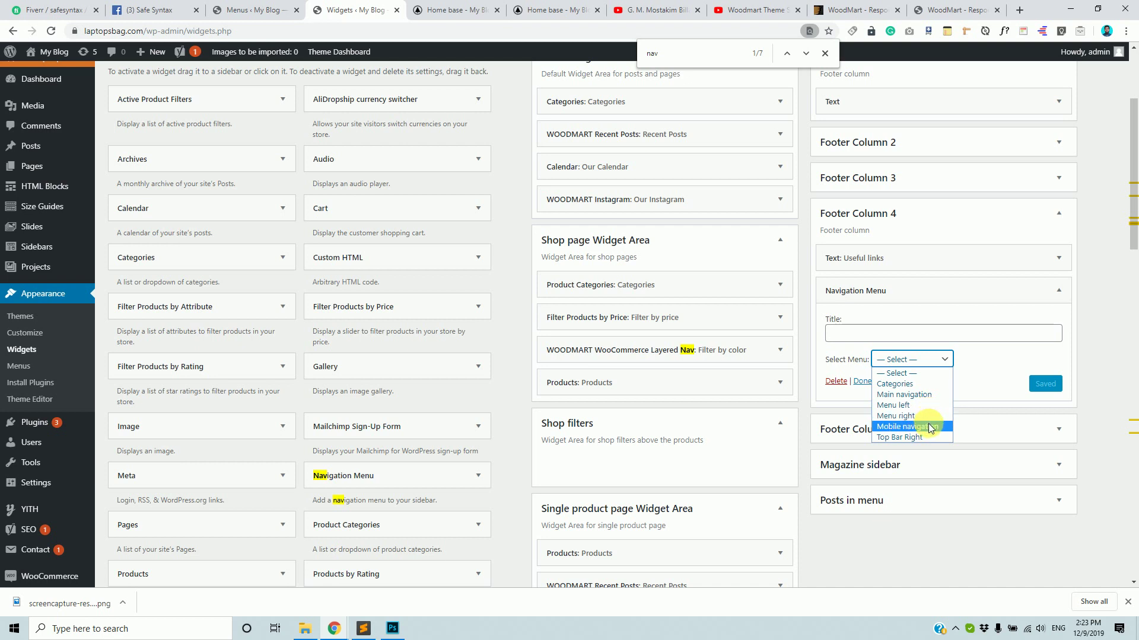
left_click(1111, 343)
left_click(52, 31)
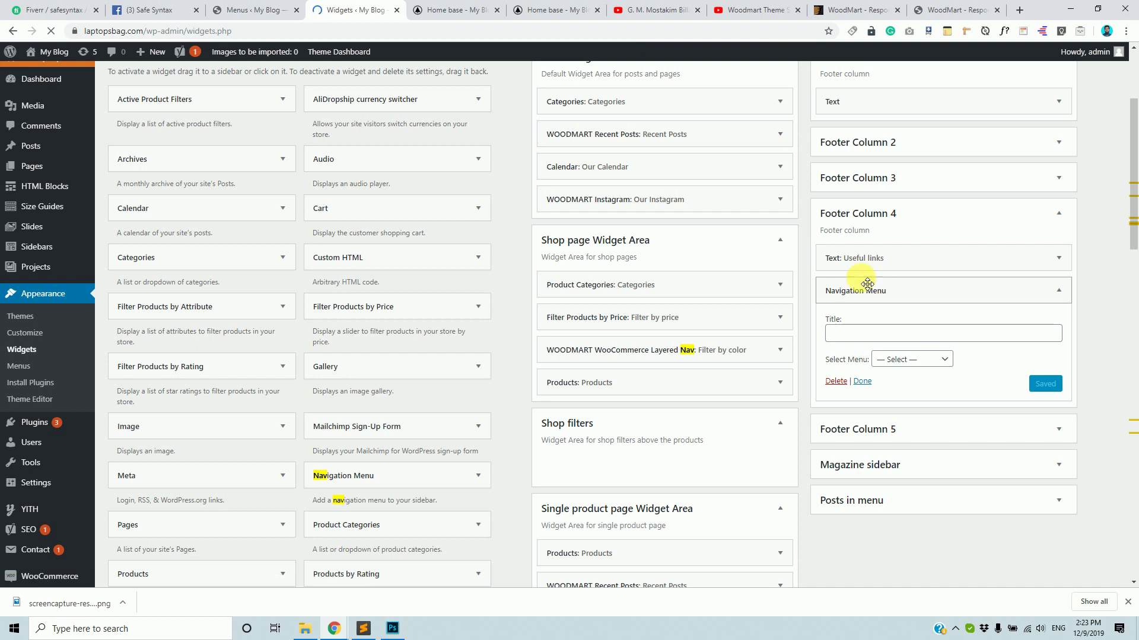
left_click(252, 10)
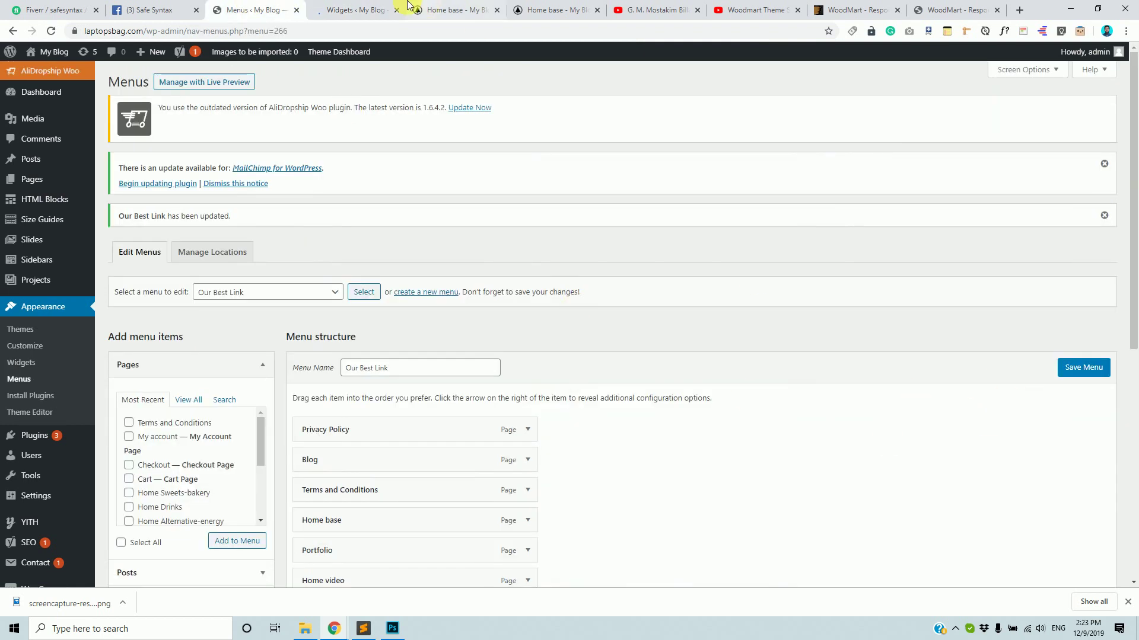
left_click(366, 6)
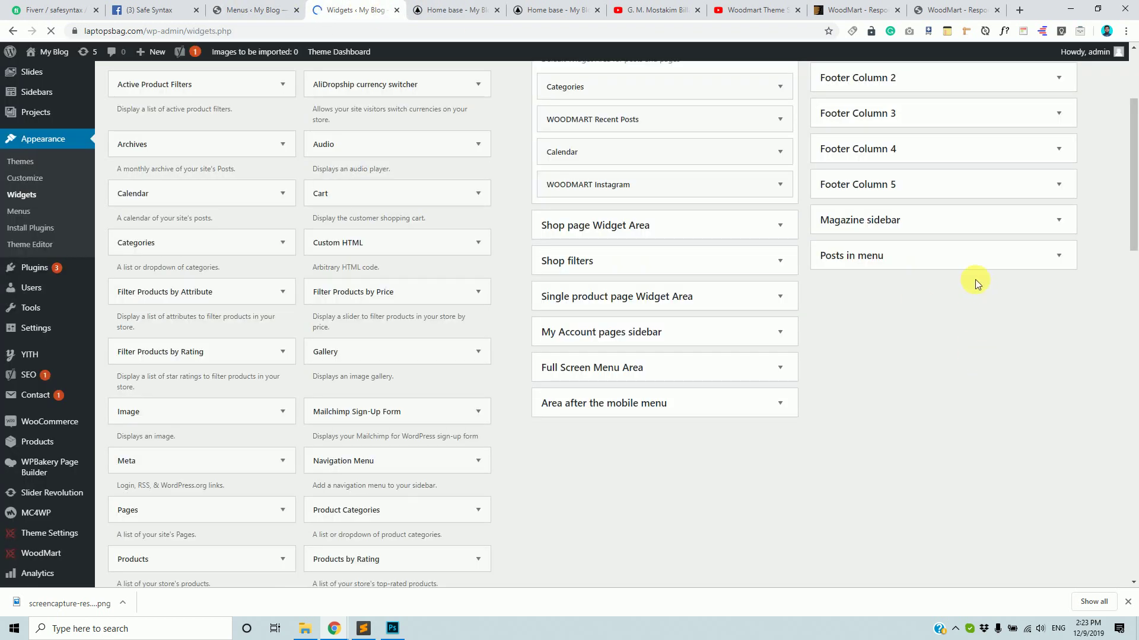
left_click(1011, 171)
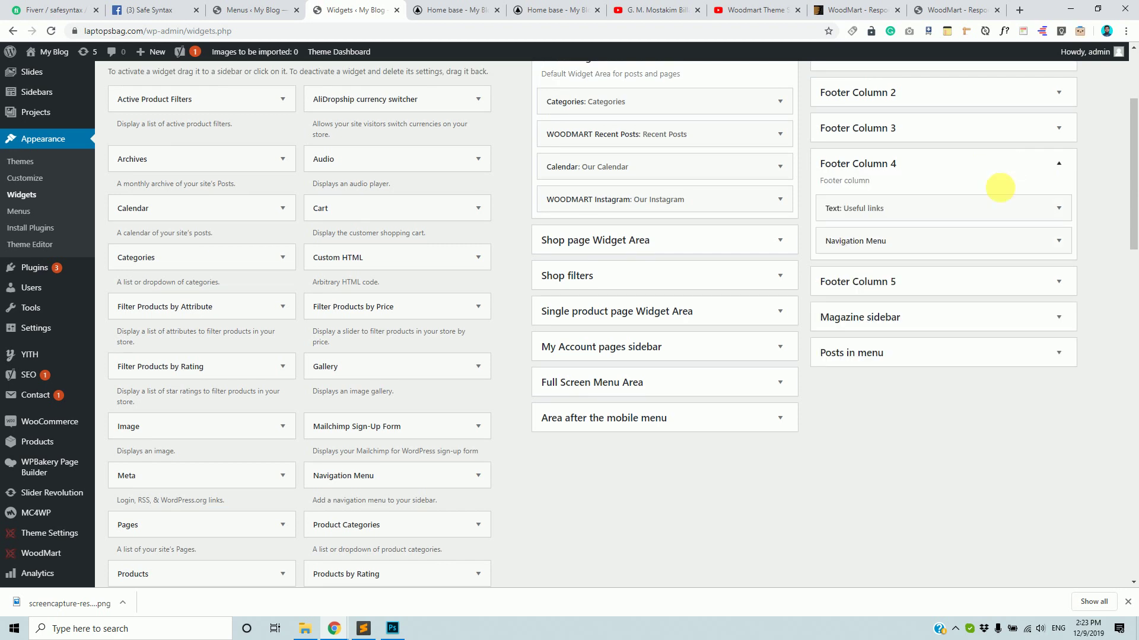
left_click(1058, 241)
left_click(937, 311)
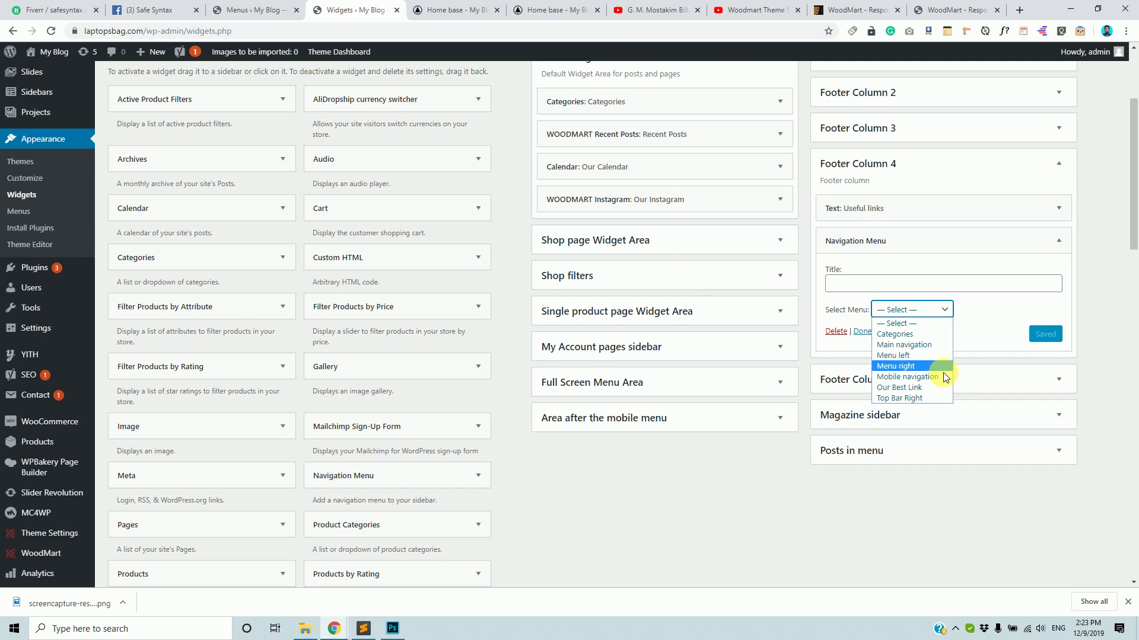
Step: Check the new menu's name on the Menus page and assign Our Best Link to the Footer Column 4 Navigation Menu widget
left_click(252, 10)
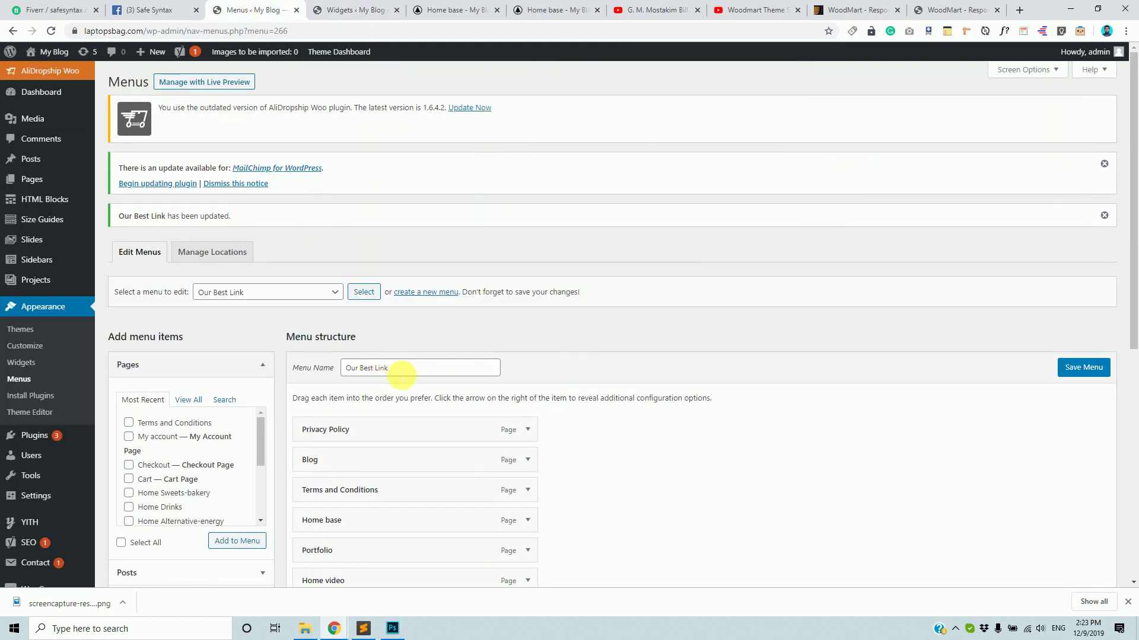
left_click_drag(401, 375, 300, 366)
left_click(350, 10)
left_click(902, 310)
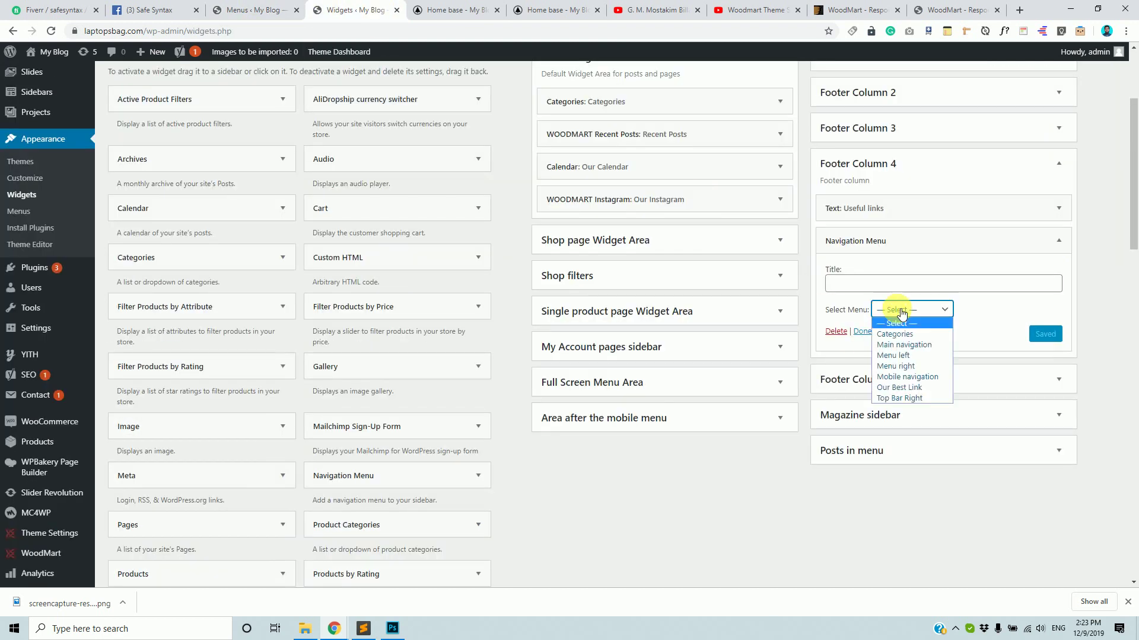
left_click(913, 389)
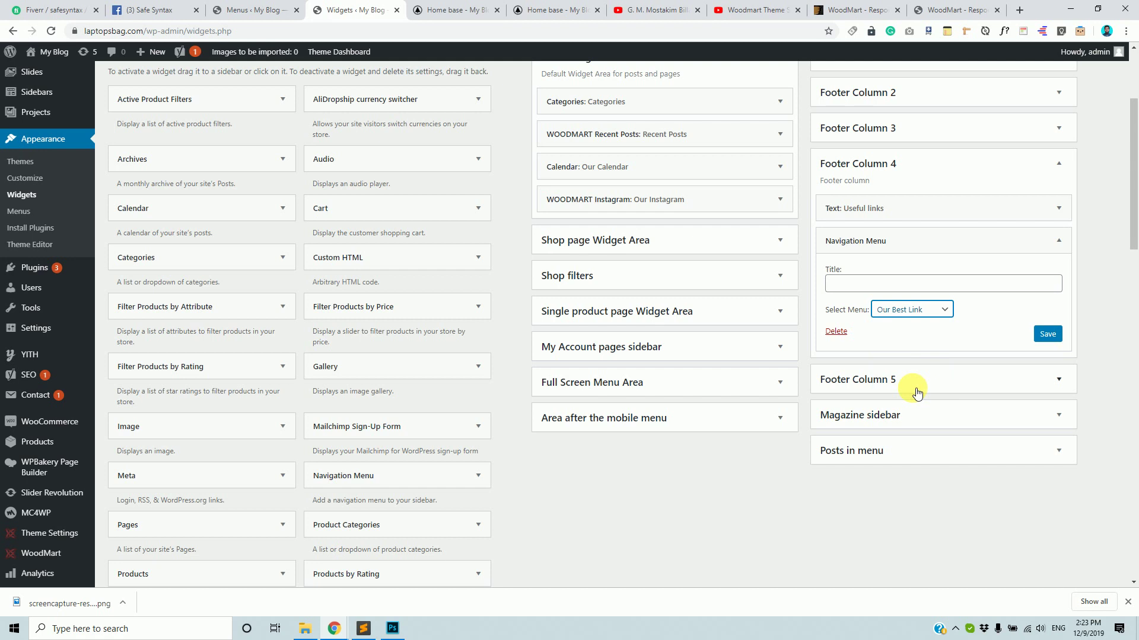
Step: Check the footer heading on the home page and title the Navigation Menu widget "Useful Link"
left_click(858, 285)
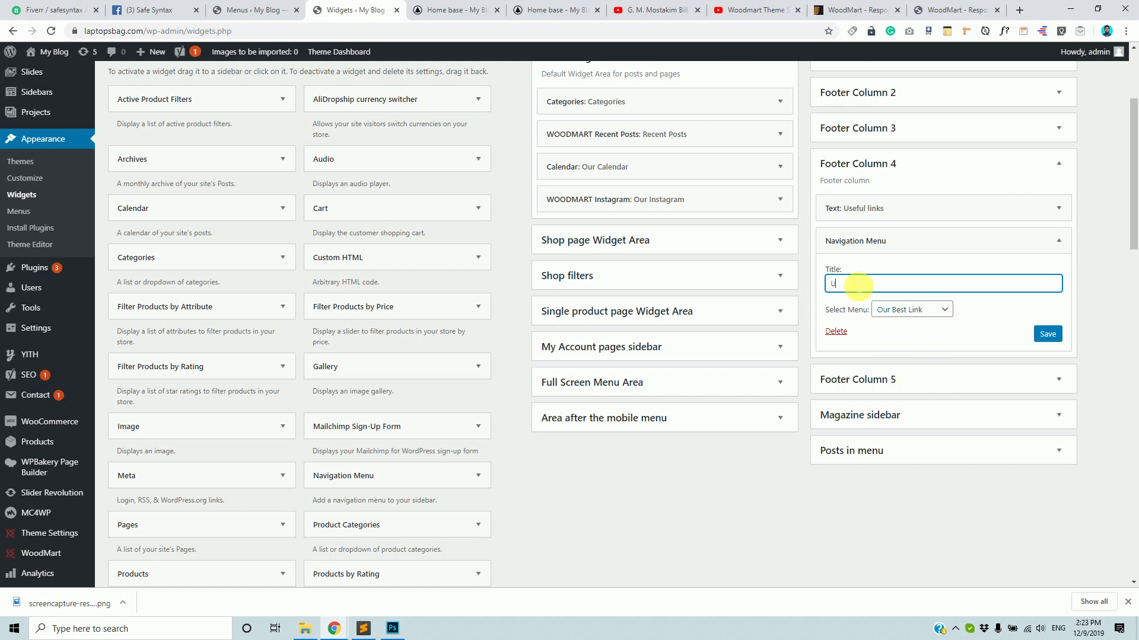
type("U")
key("ctrl+Tab")
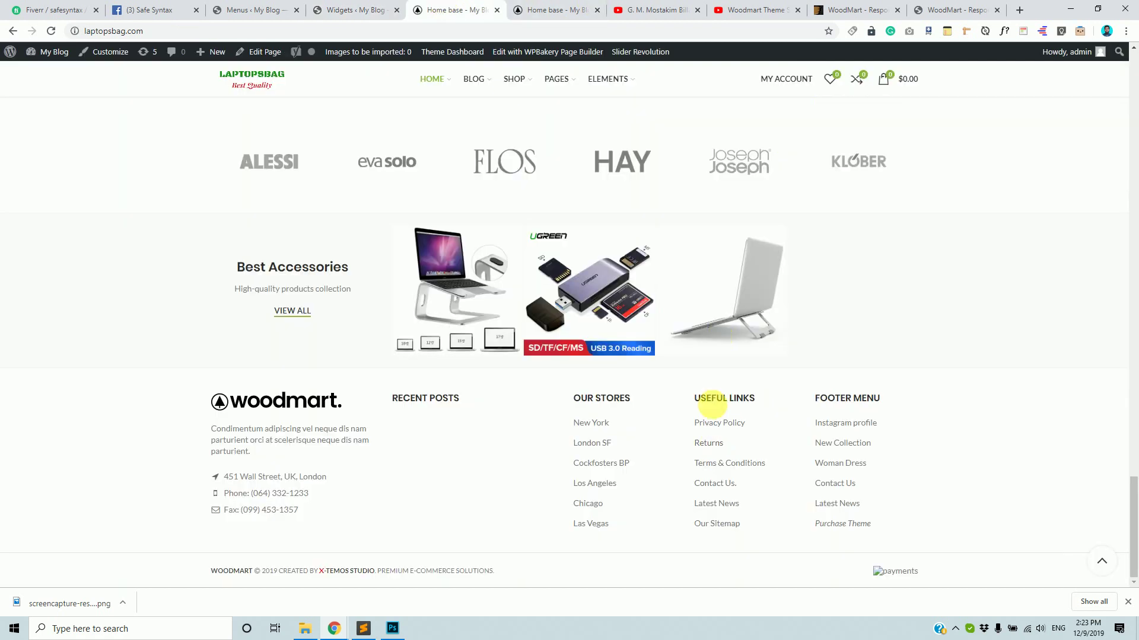
left_click(359, 9)
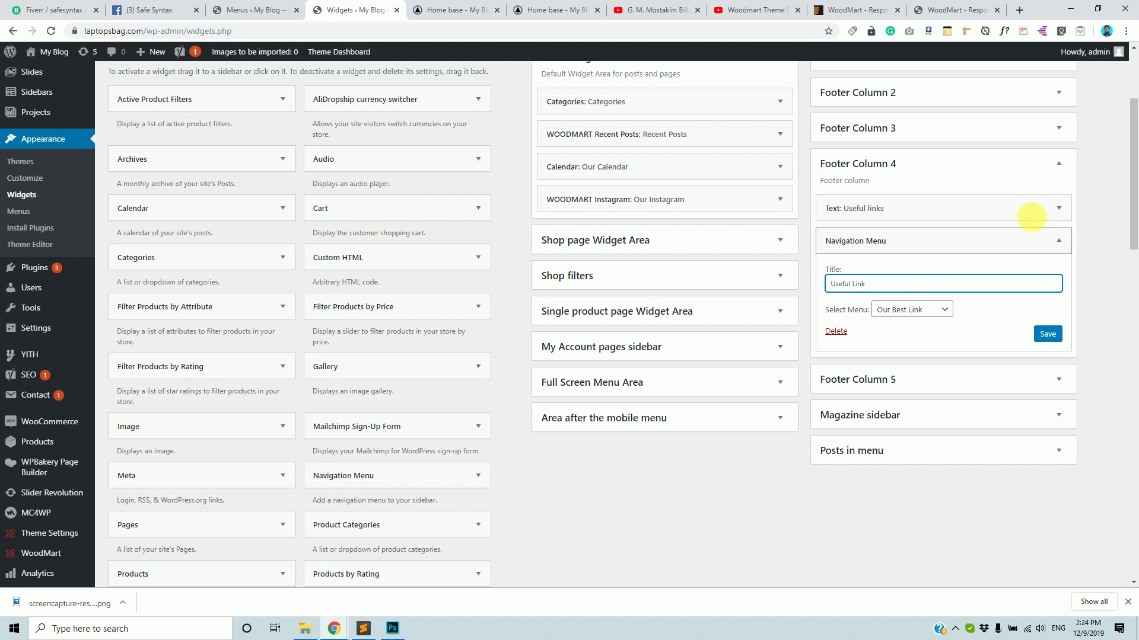
Step: Delete the old "Useful links" Text widget from Footer Column 4 and save the Navigation Menu widget
left_click(1030, 213)
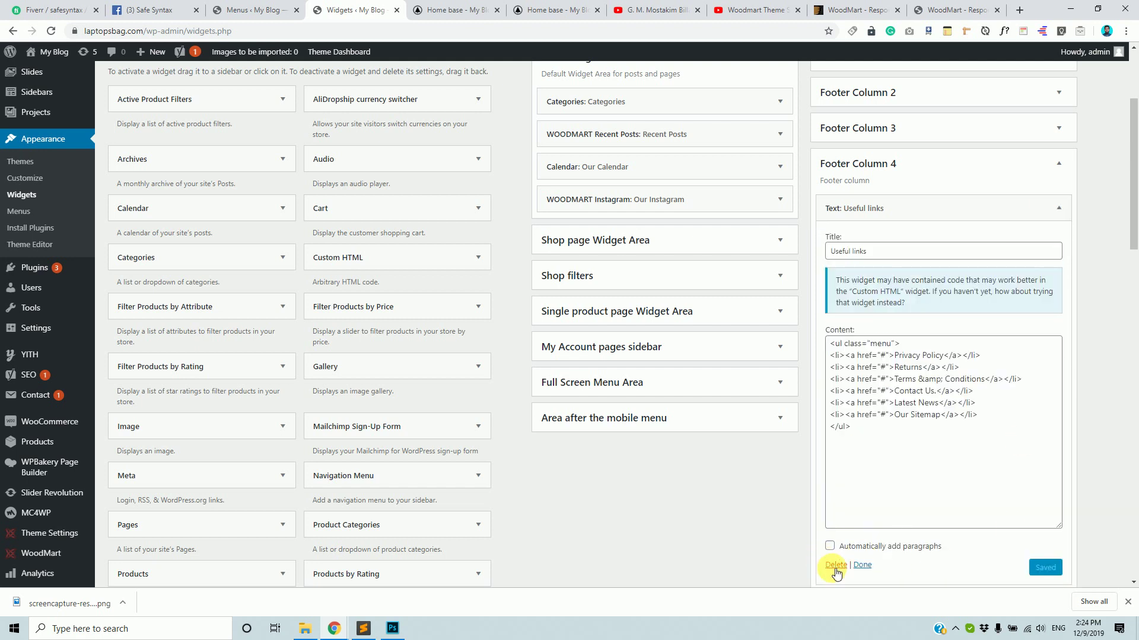
left_click(836, 565)
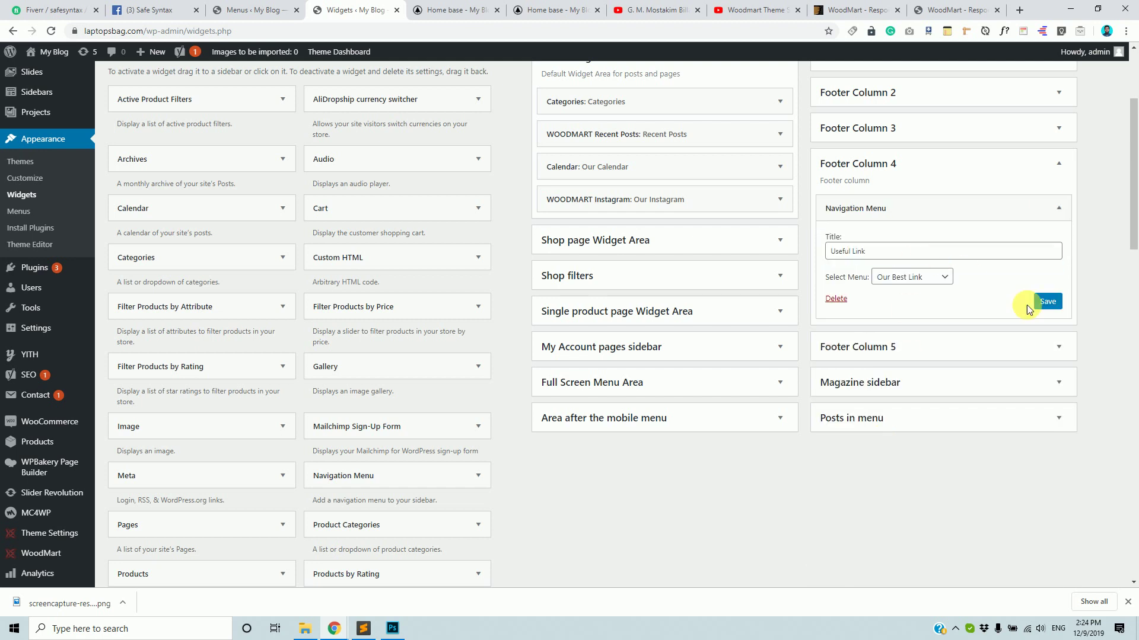
Step: Reload the home page and compare the footer's Useful Link column with the items of the Our Best Link menu
left_click(454, 10)
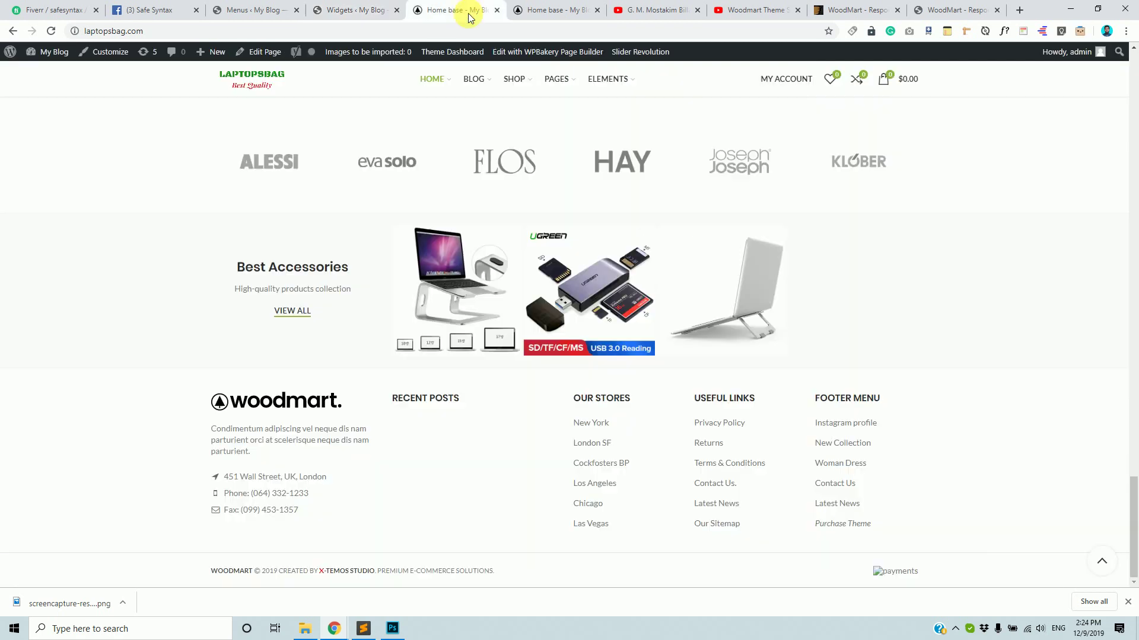
left_click(50, 30)
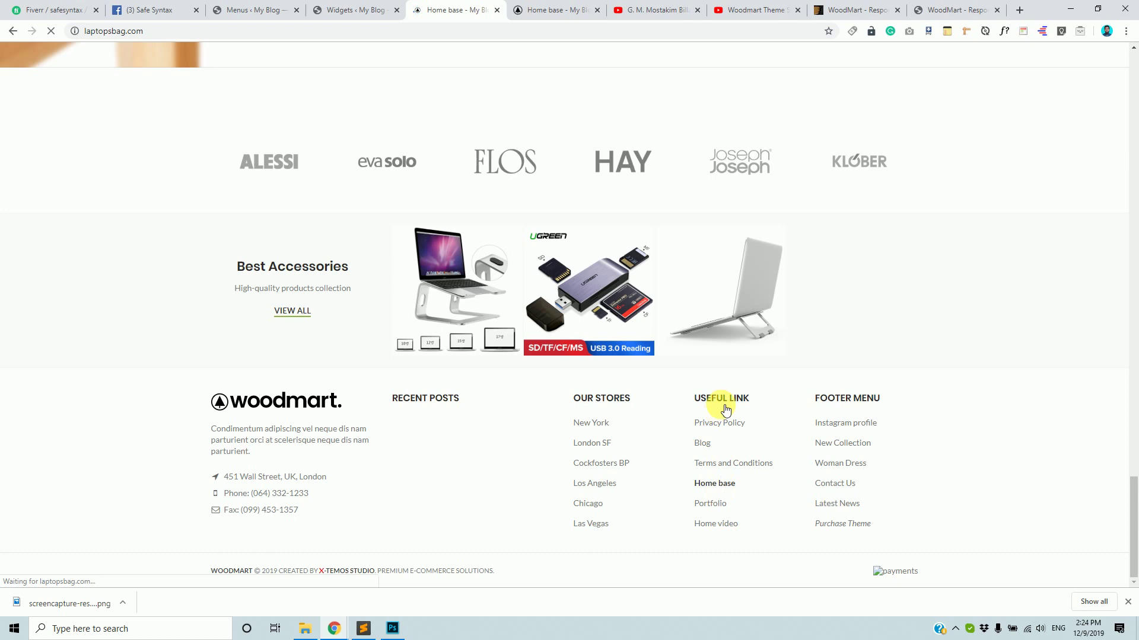
left_click(369, 10)
left_click(279, 9)
scroll(458, 414, "down", 3)
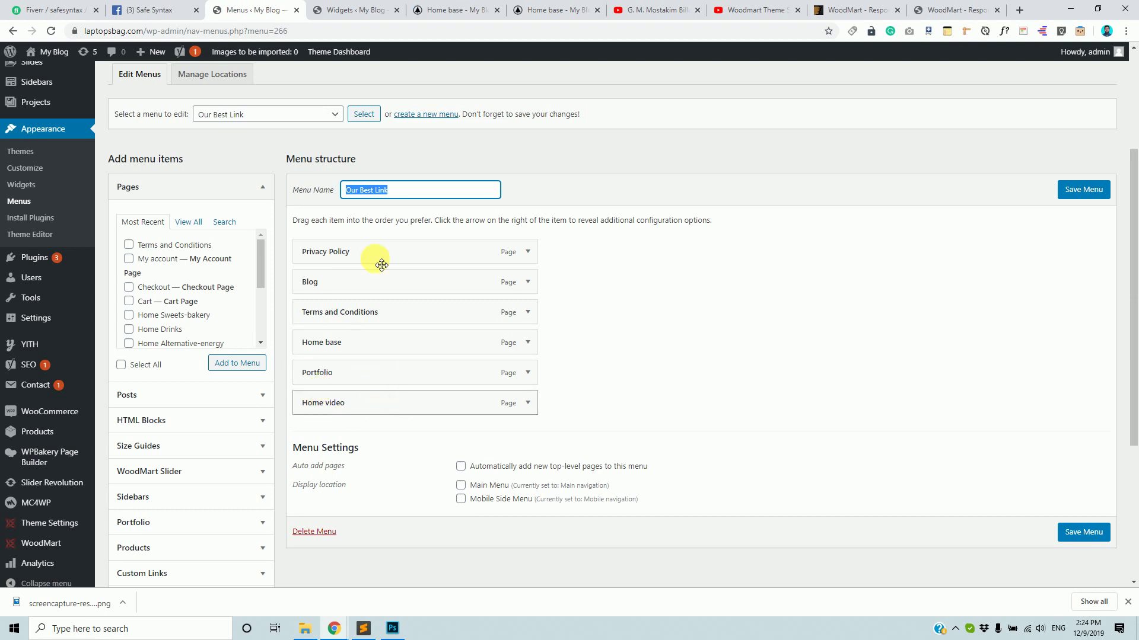
left_click(349, 9)
left_click(522, 9)
left_click(470, 7)
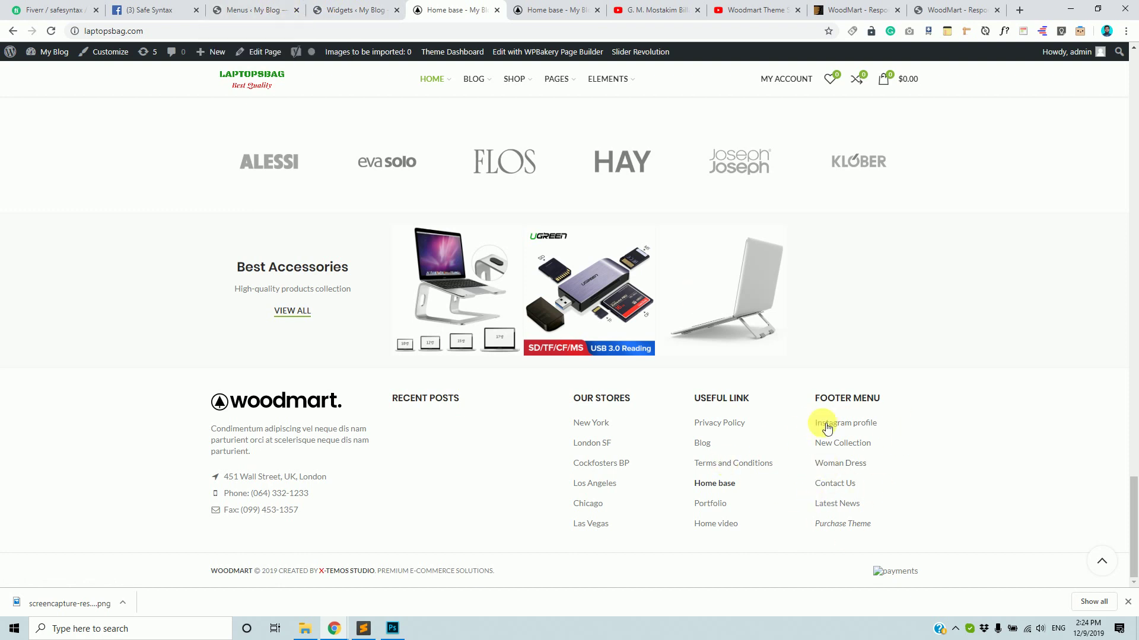
Step: On the Widgets page, add an Image widget to Footer Column 2 below the WOODMART Recent Posts widget
left_click(356, 10)
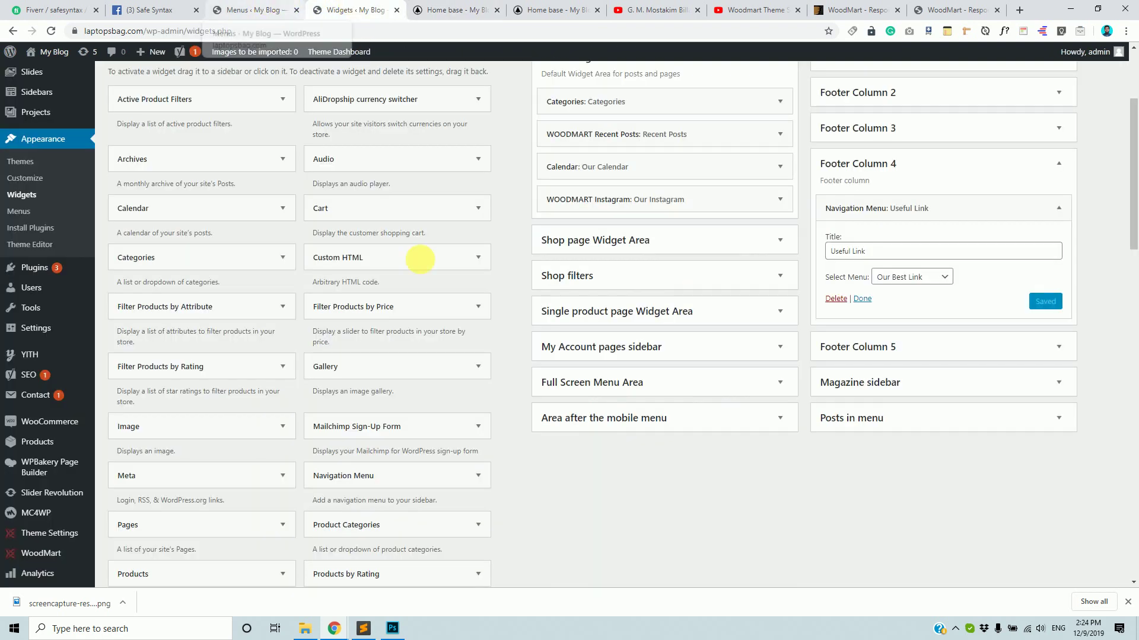
scroll(287, 399, "down", 2)
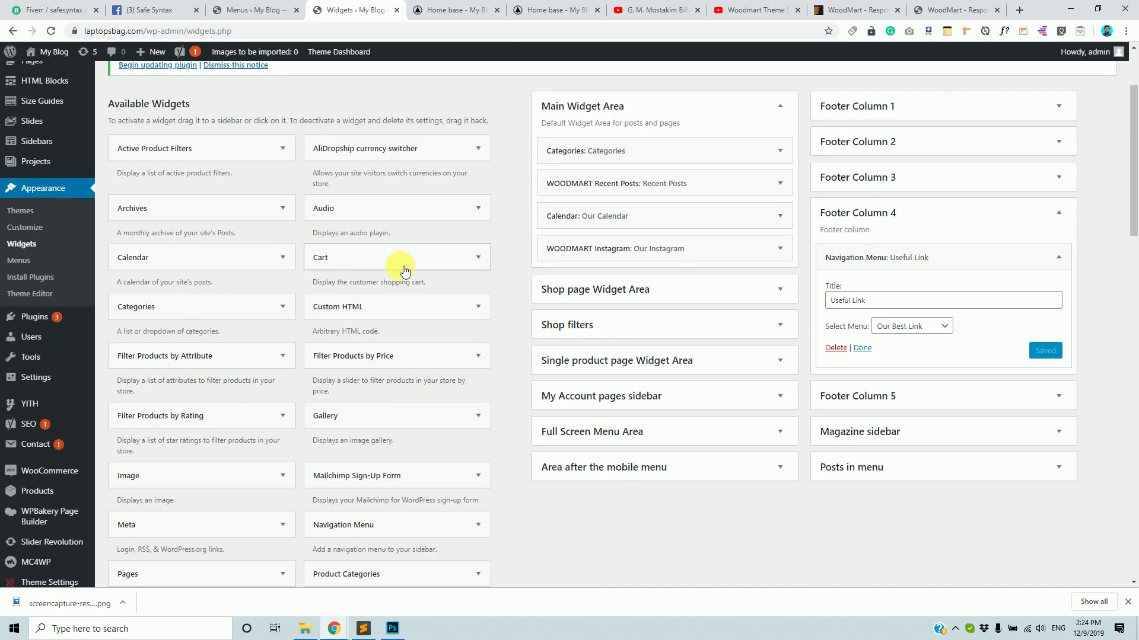
scroll(130, 466, "down", 2)
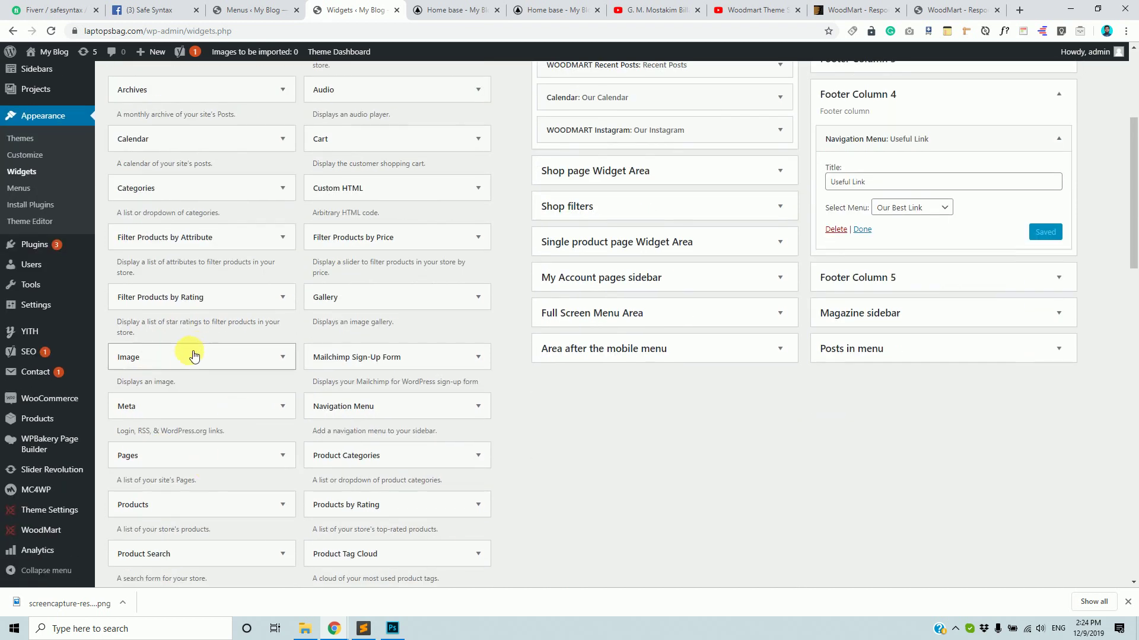
left_click_drag(409, 348, 911, 258)
scroll(927, 203, "up", 3)
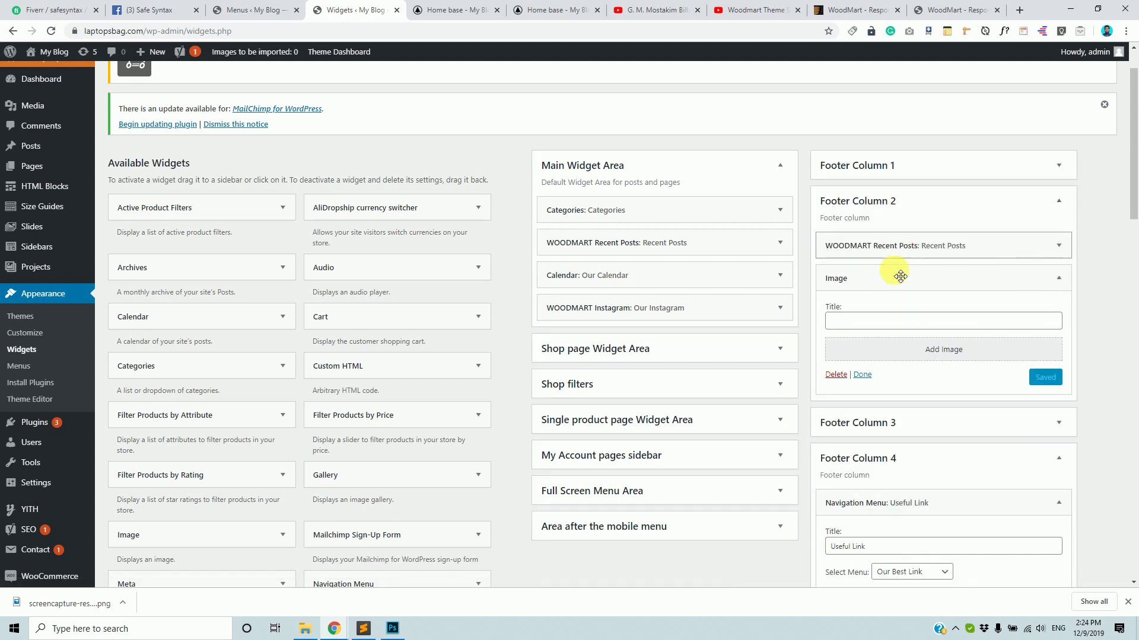
Step: Insert the backpack picture 4839-a7551b.jpeg from the media library into the Footer Column 2 Image widget and save the widget
left_click(919, 350)
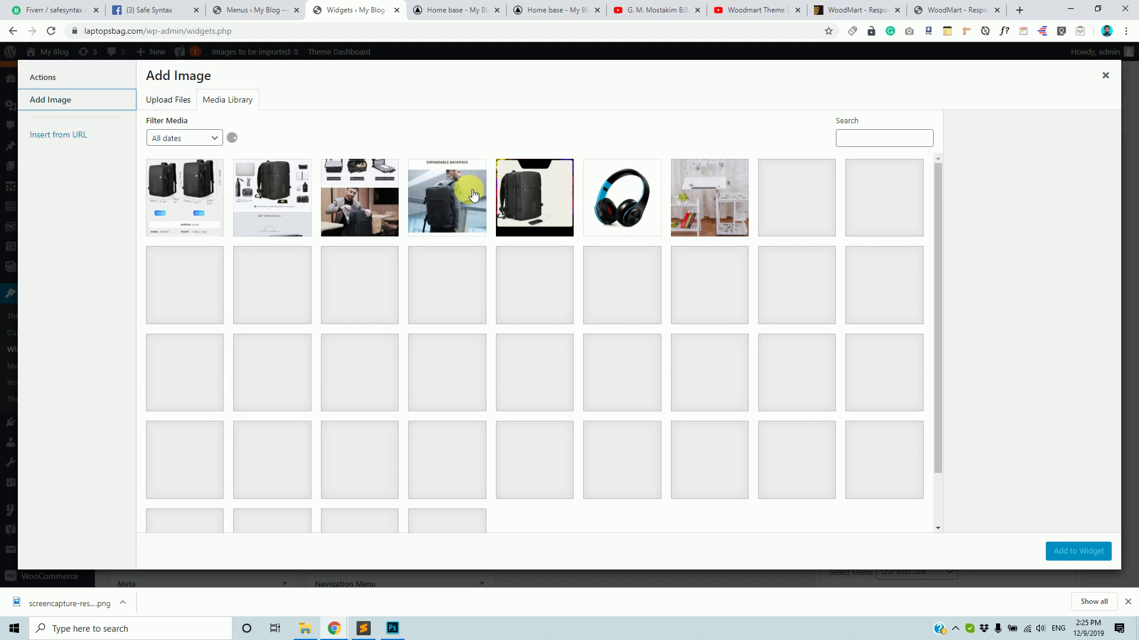
left_click(534, 197)
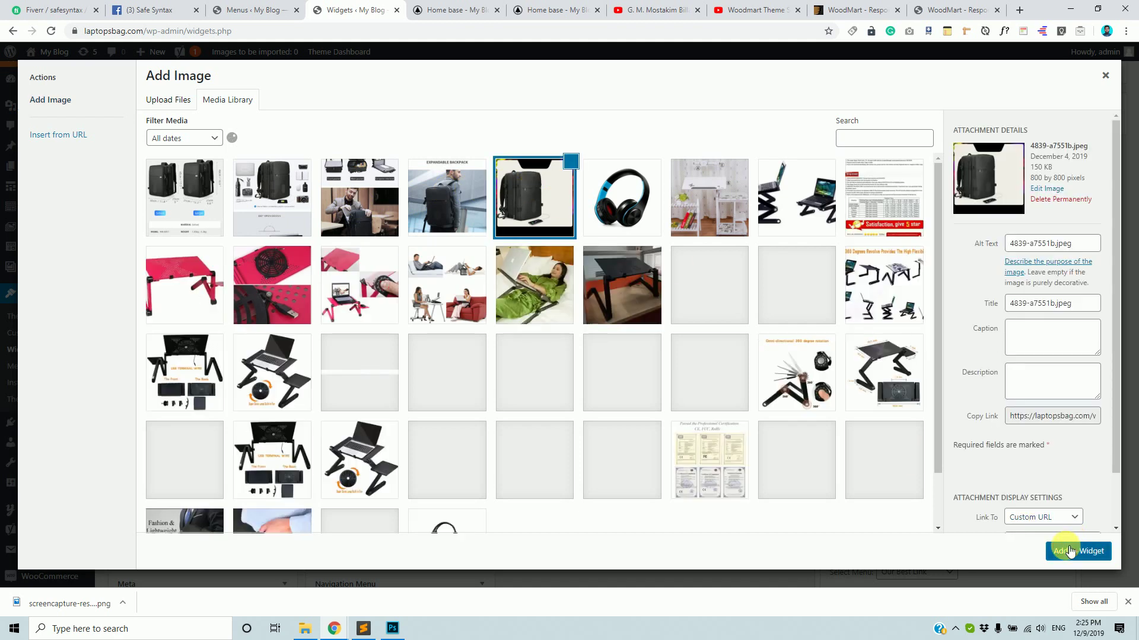
left_click(1069, 551)
scroll(1079, 425, "down", 3)
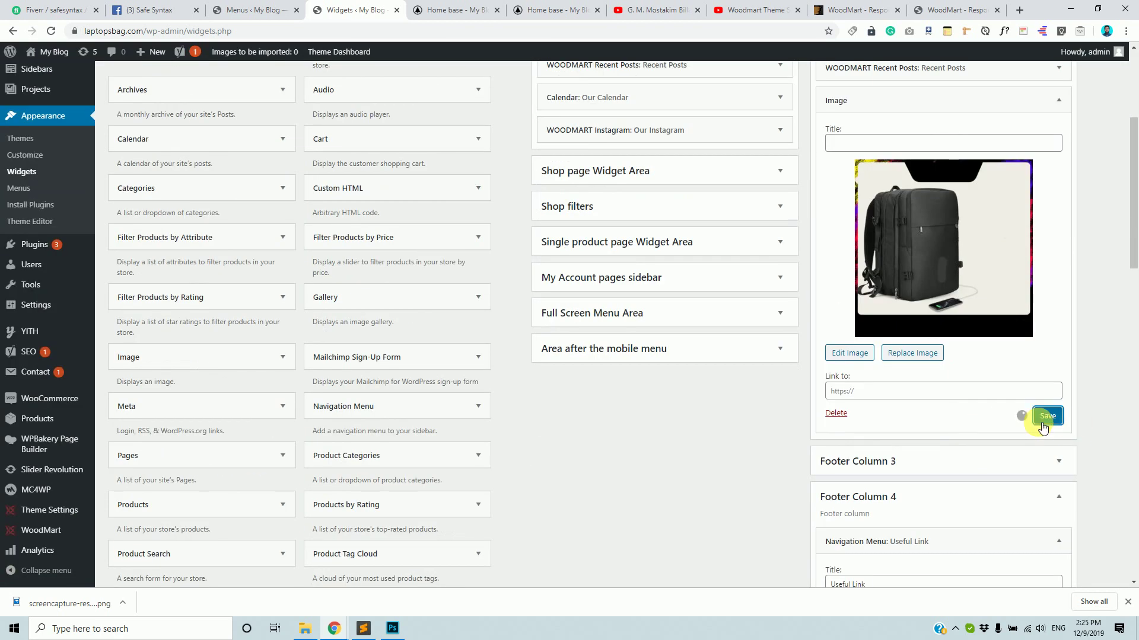
Step: Reload the laptopsbag.com home page and view the blog sidebar in the WoodMart demo preview
left_click(451, 10)
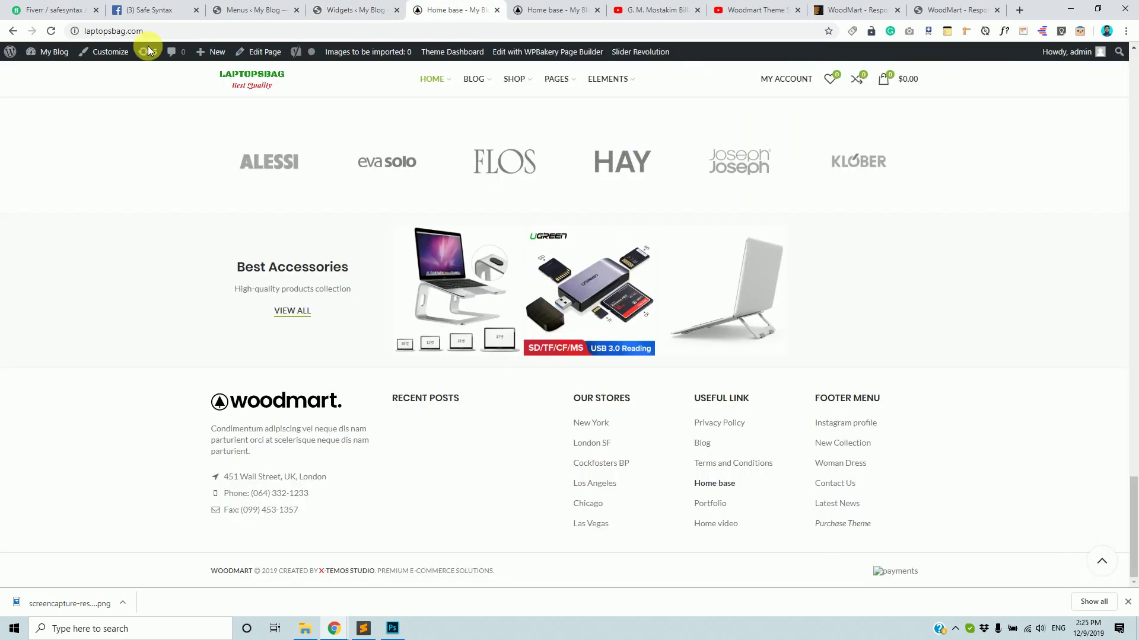
left_click(54, 29)
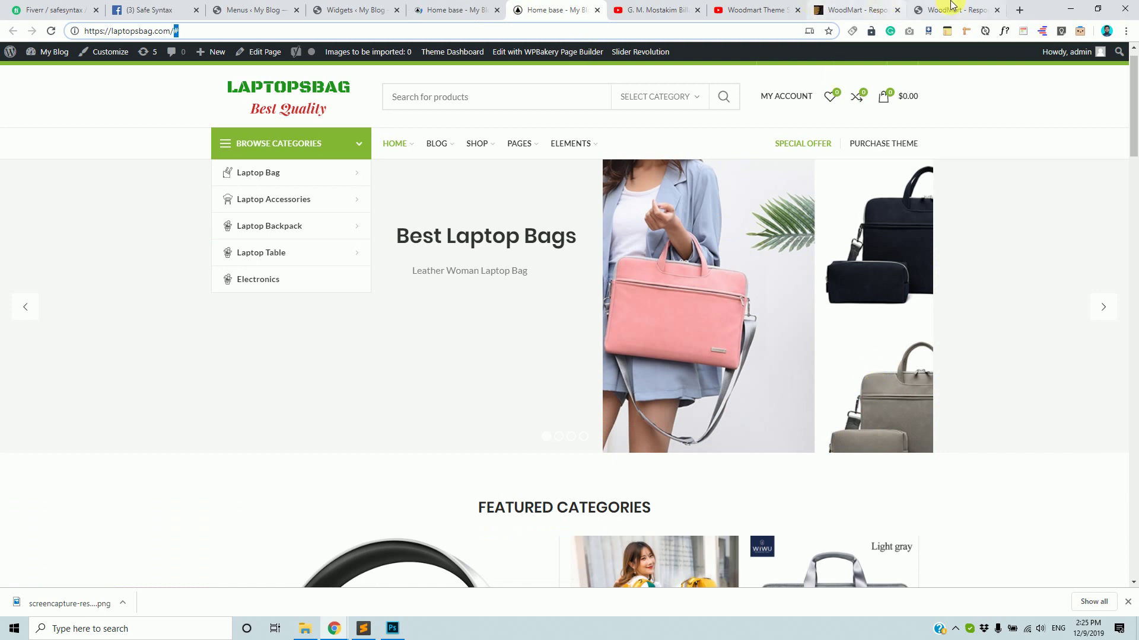
left_click(942, 9)
scroll(896, 415, "up", 5)
scroll(890, 356, "up", 12)
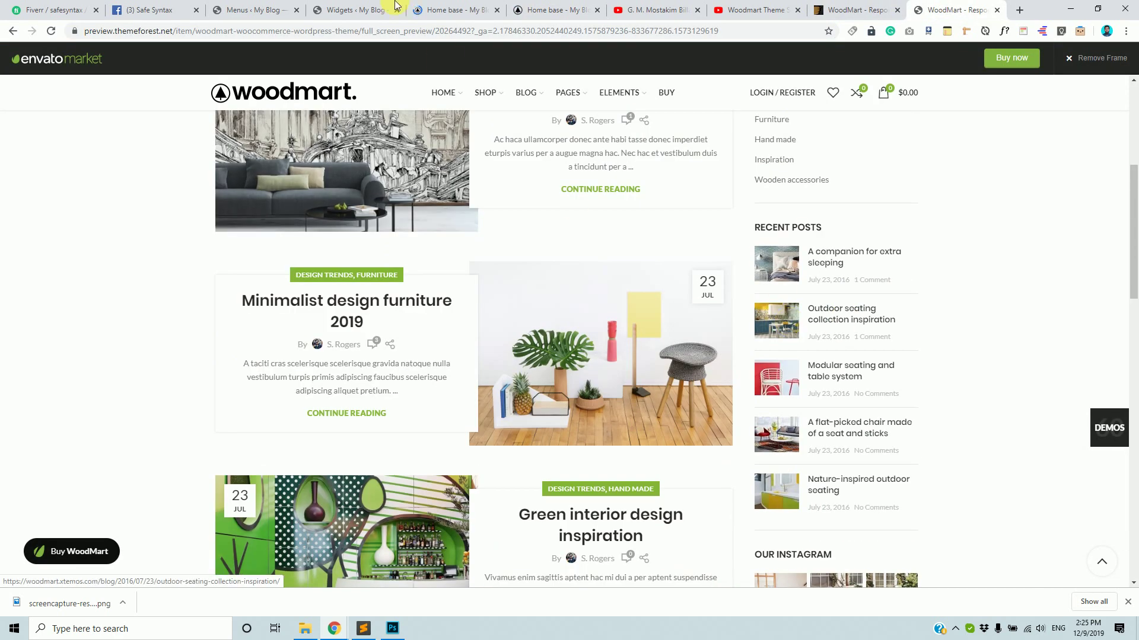
Step: Review the available widgets, the Main Widget Area and the footer column areas on the Widgets page
left_click(396, 7)
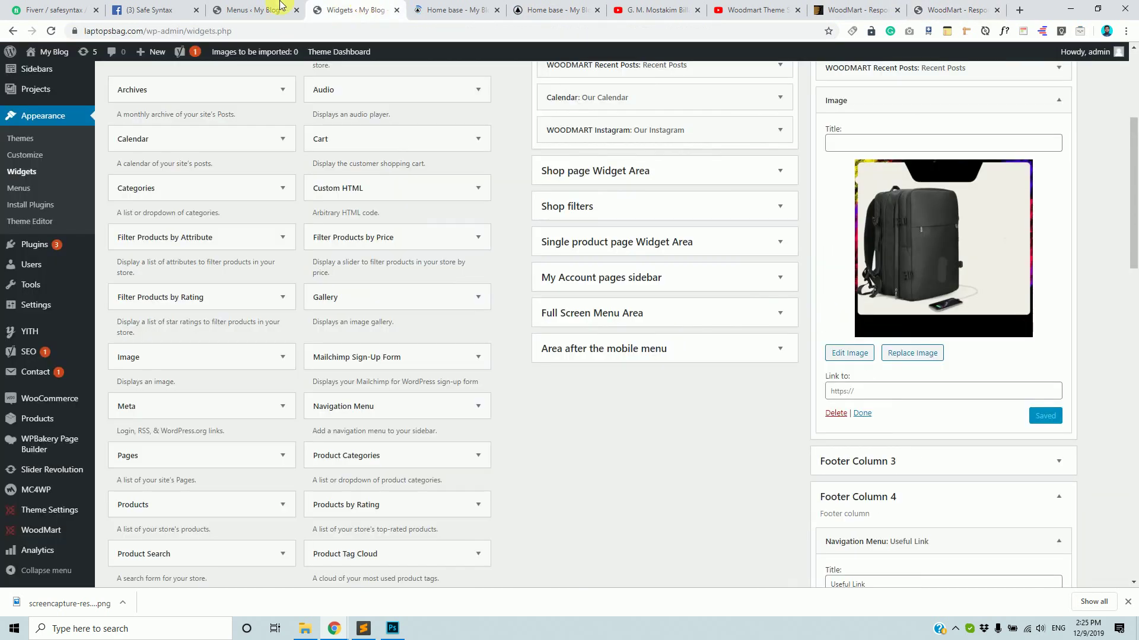
scroll(697, 418, "up", 4)
scroll(700, 424, "up", 1)
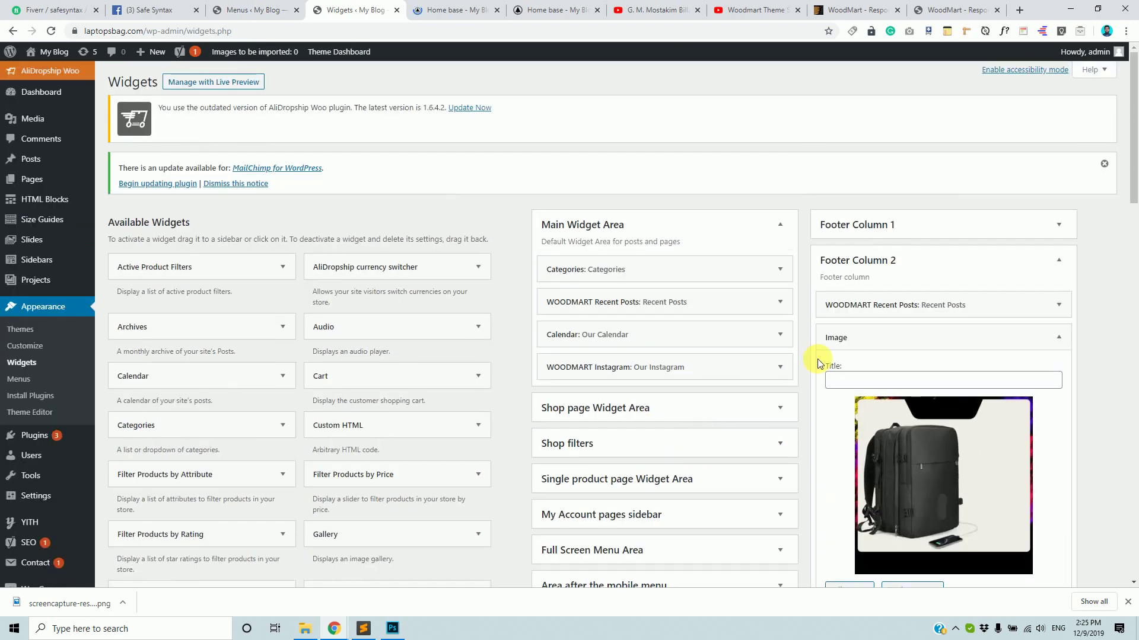
scroll(752, 448, "down", 3)
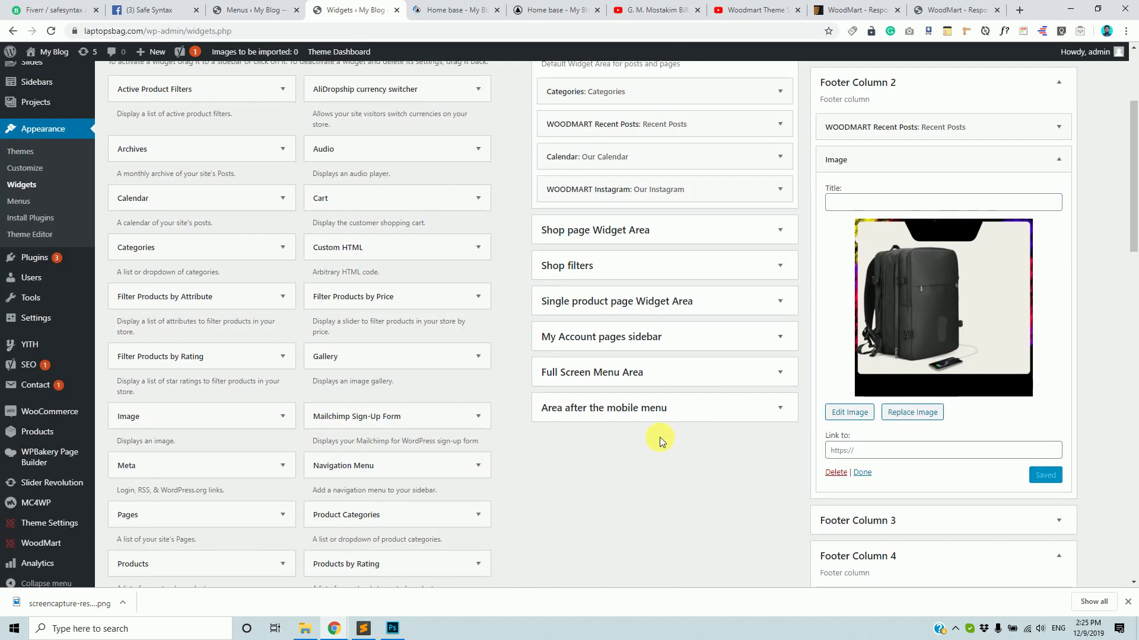
scroll(660, 436, "up", 2)
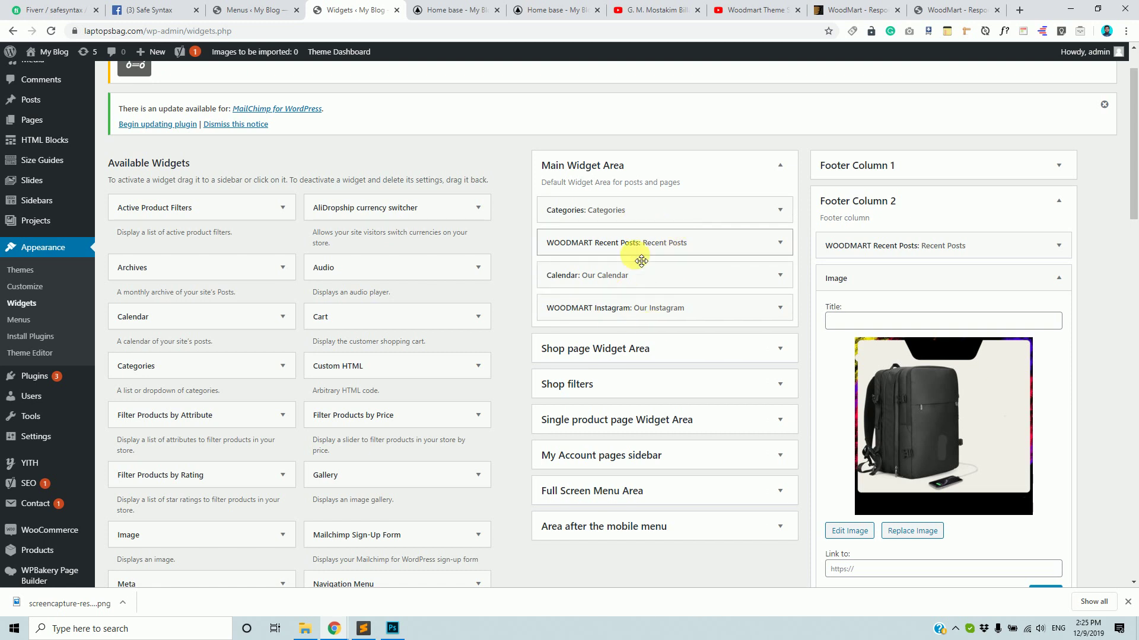
scroll(674, 303, "down", 1)
scroll(660, 224, "up", 1)
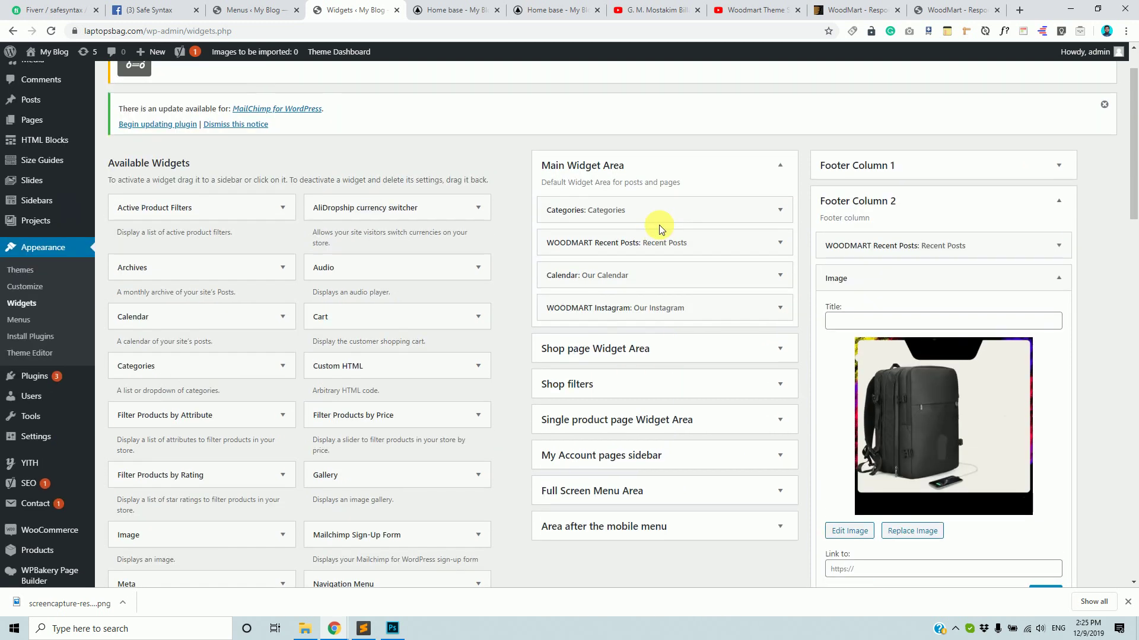
scroll(558, 415, "down", 2)
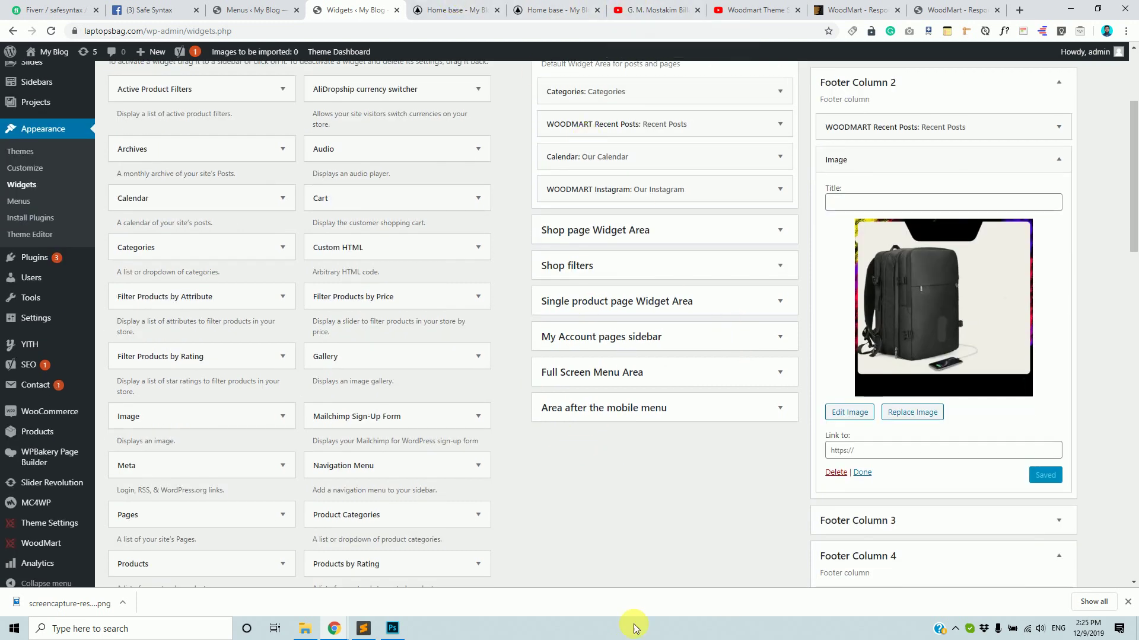
scroll(551, 337, "down", 2)
scroll(551, 337, "up", 5)
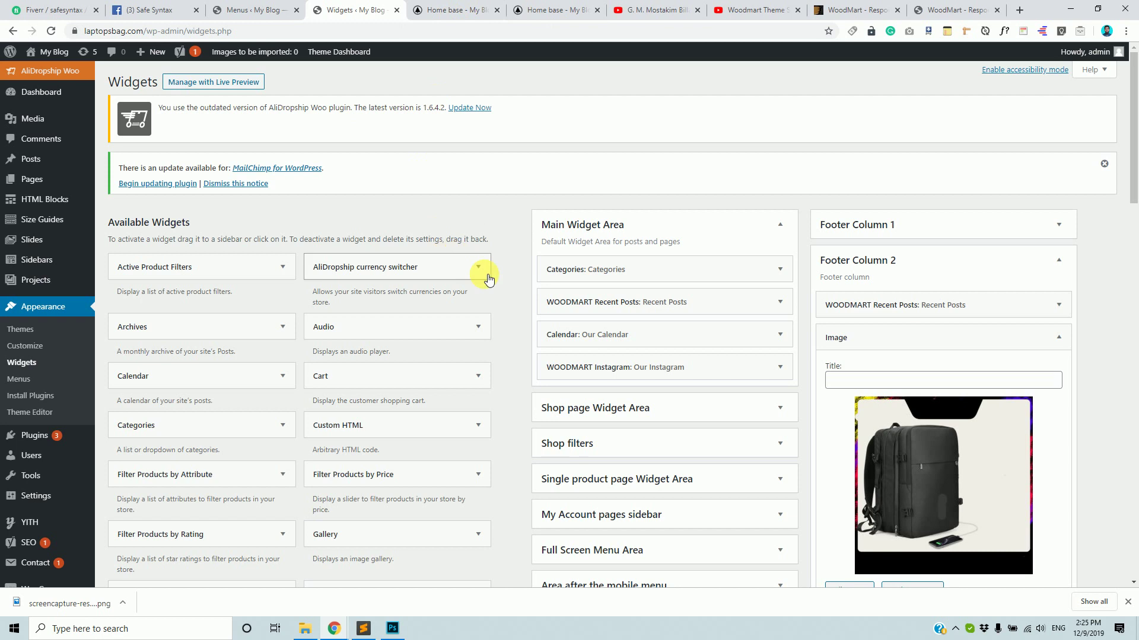
scroll(532, 318, "down", 4)
scroll(537, 321, "down", 4)
scroll(539, 324, "up", 8)
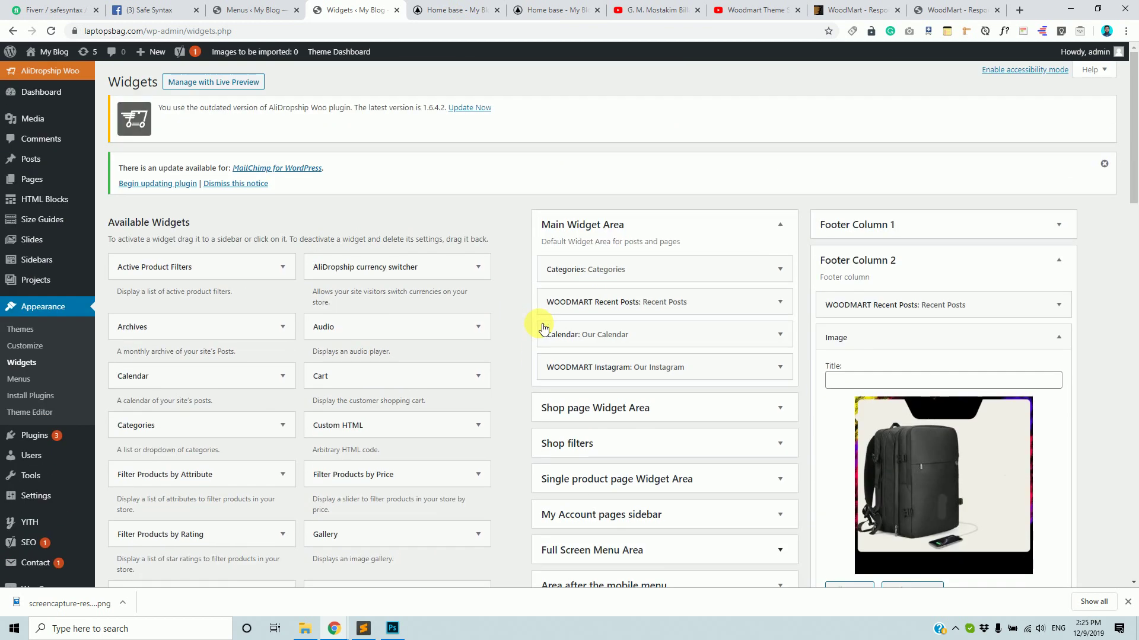
Step: Show the YouTube channel's home page and the Woodmart Theme Setupment video page
left_click(654, 9)
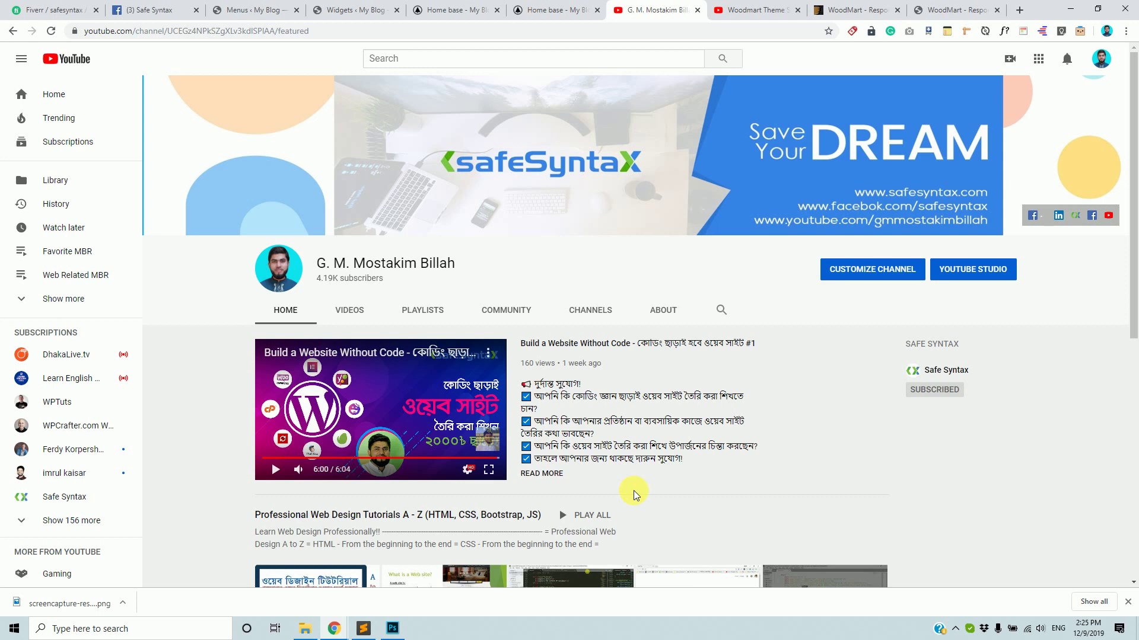
scroll(588, 374, "down", 2)
scroll(591, 364, "up", 2)
left_click(760, 10)
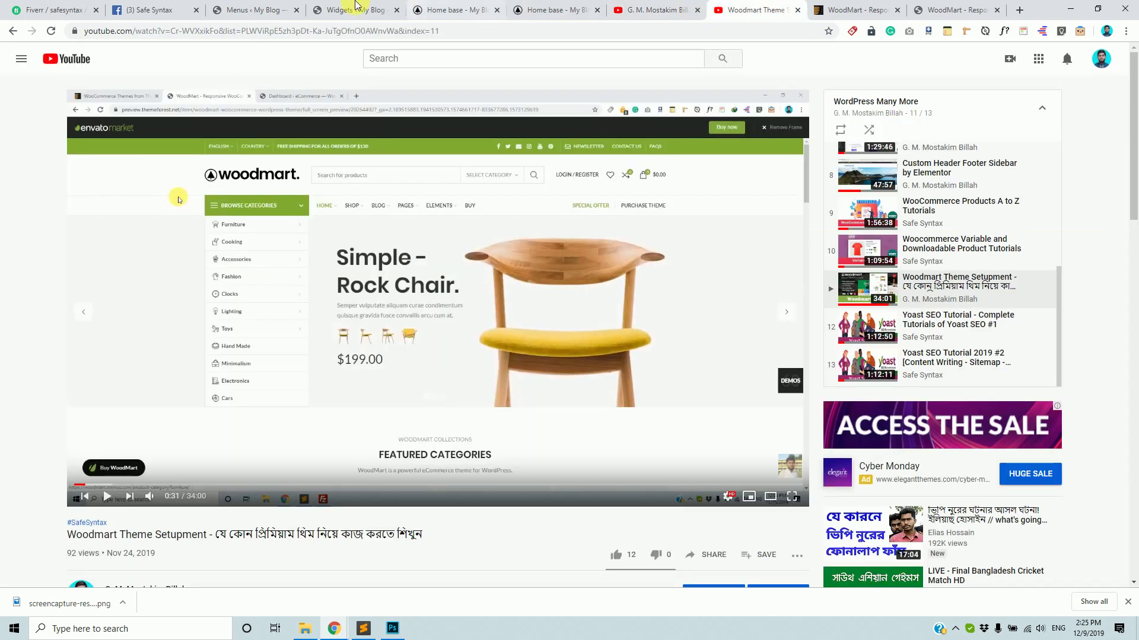
Step: Look through the laptopsbag.com home page from the header banner down to the Best Seller section
left_click(335, 6)
left_click(433, 6)
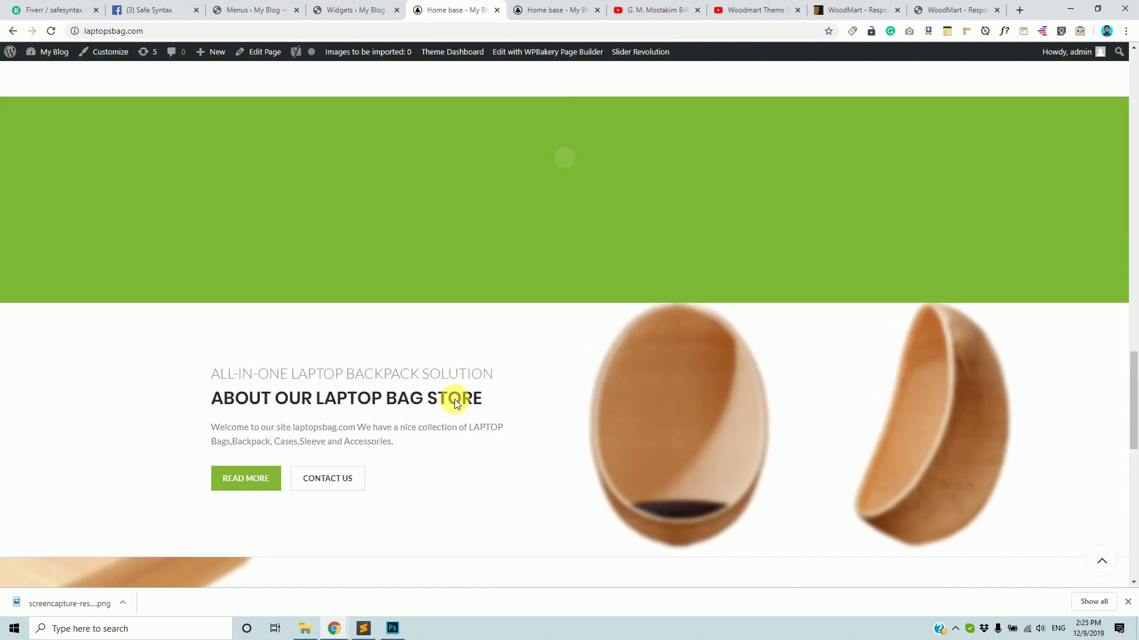
scroll(378, 192, "up", 15)
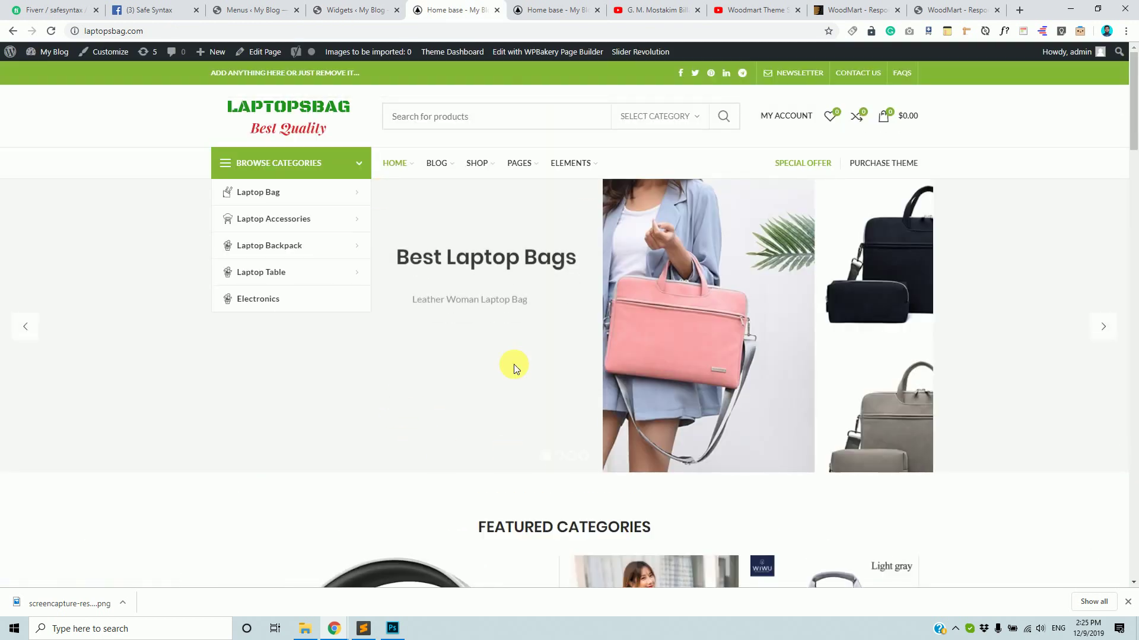
scroll(514, 364, "down", 9)
scroll(562, 408, "up", 9)
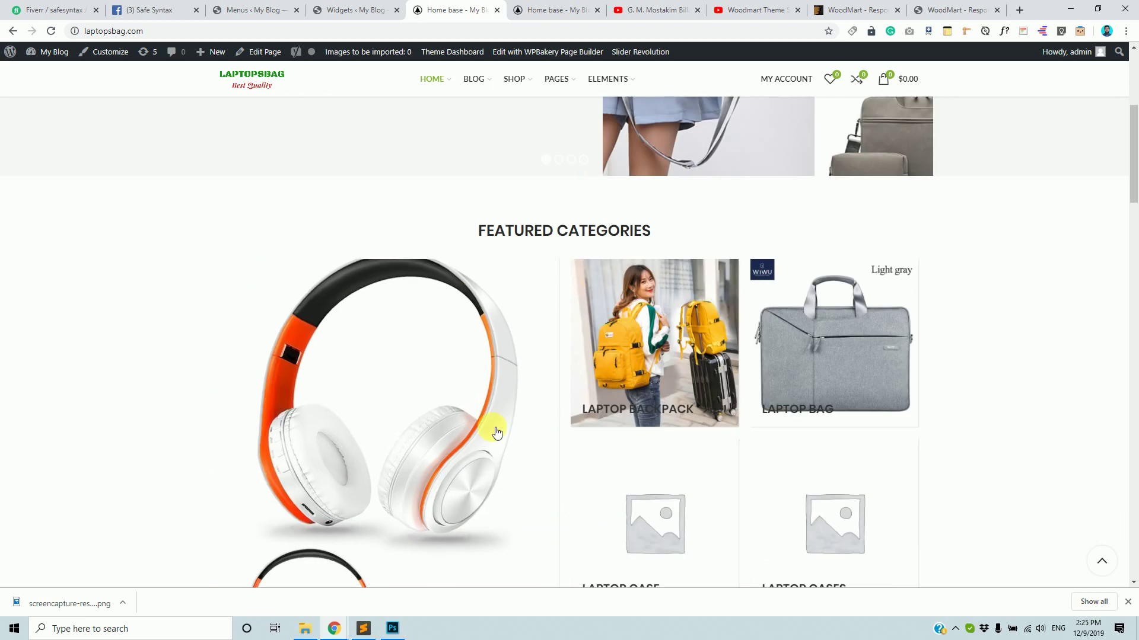
scroll(662, 392, "down", 14)
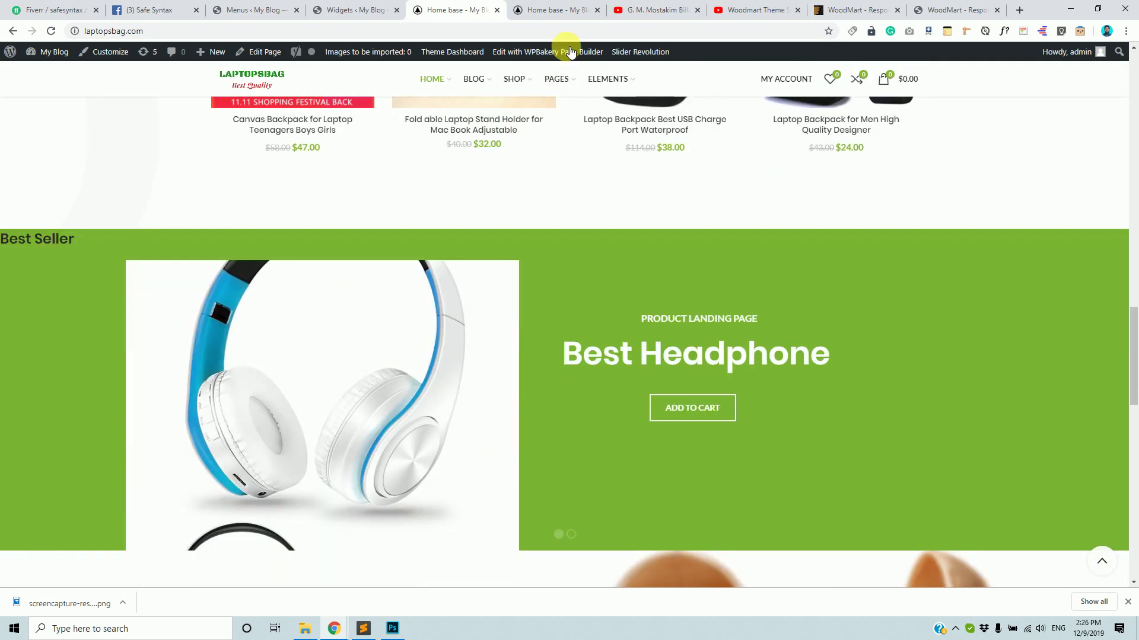
Step: Examine the YouTube channel's home page with its featured Build a Website Without Code video and tutorial rows
left_click(649, 9)
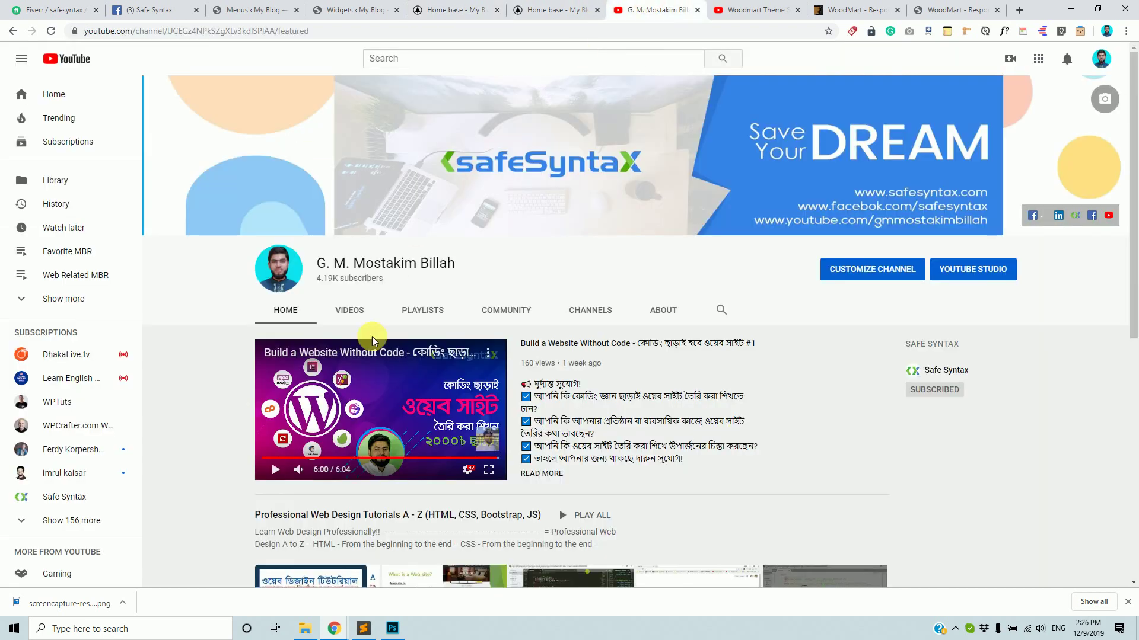
scroll(333, 409, "down", 2)
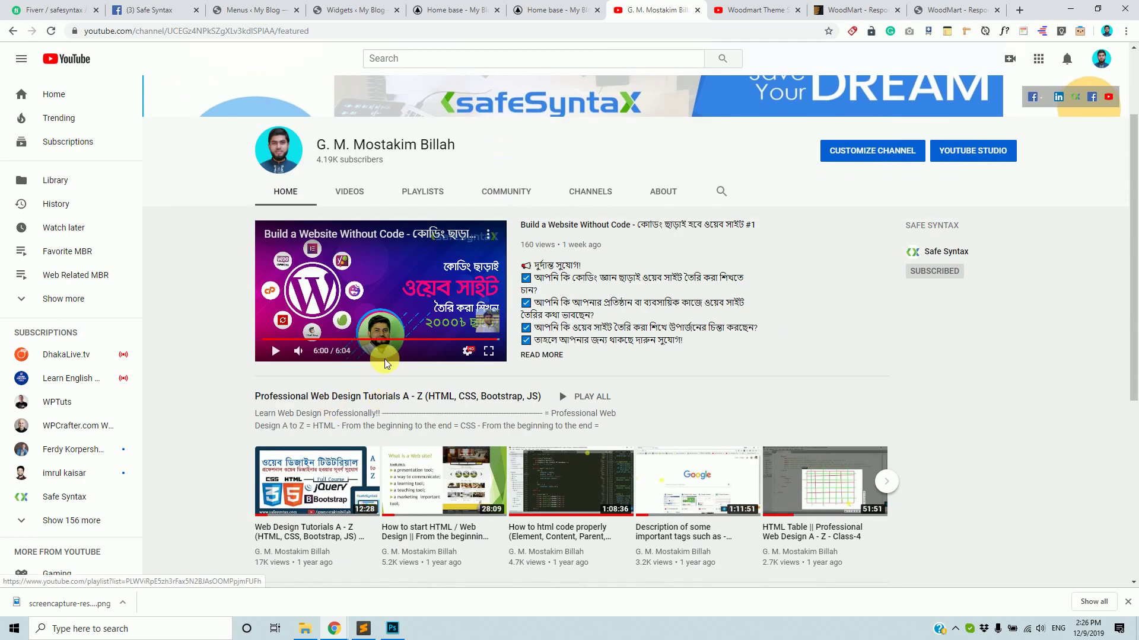
scroll(616, 377, "up", 2)
scroll(418, 394, "down", 3)
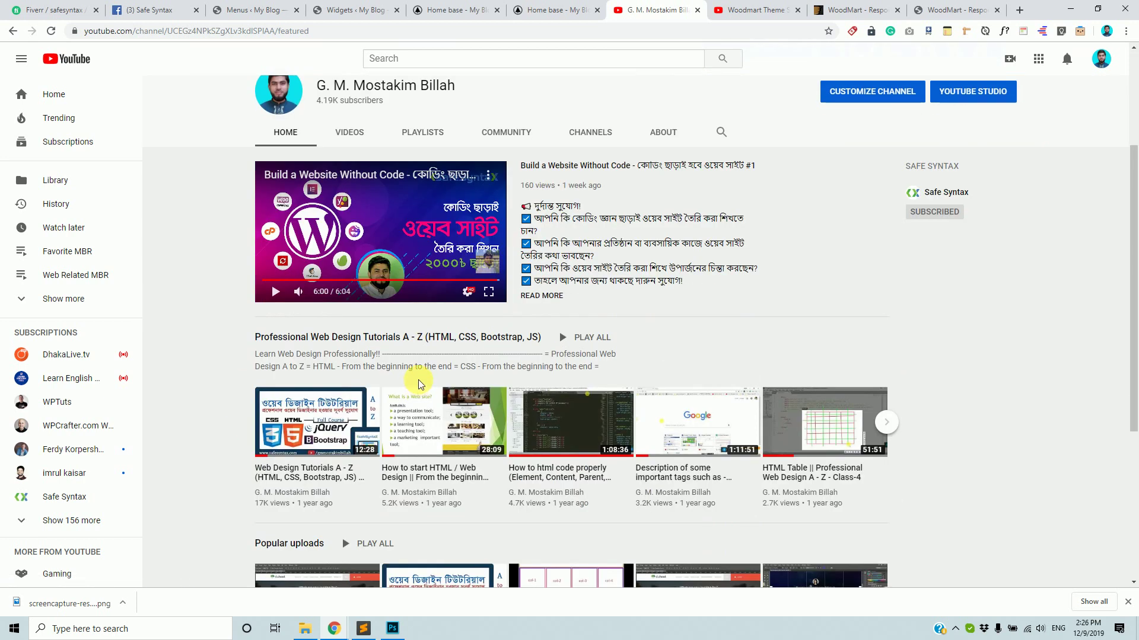
scroll(419, 383, "up", 3)
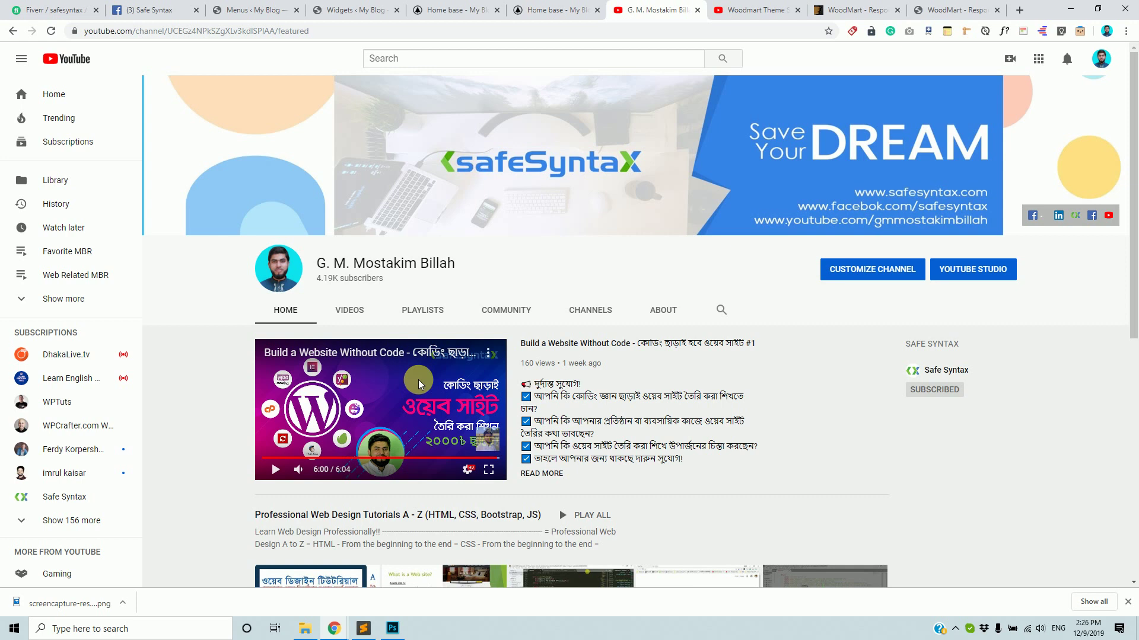
scroll(356, 415, "down", 2)
scroll(296, 367, "up", 1)
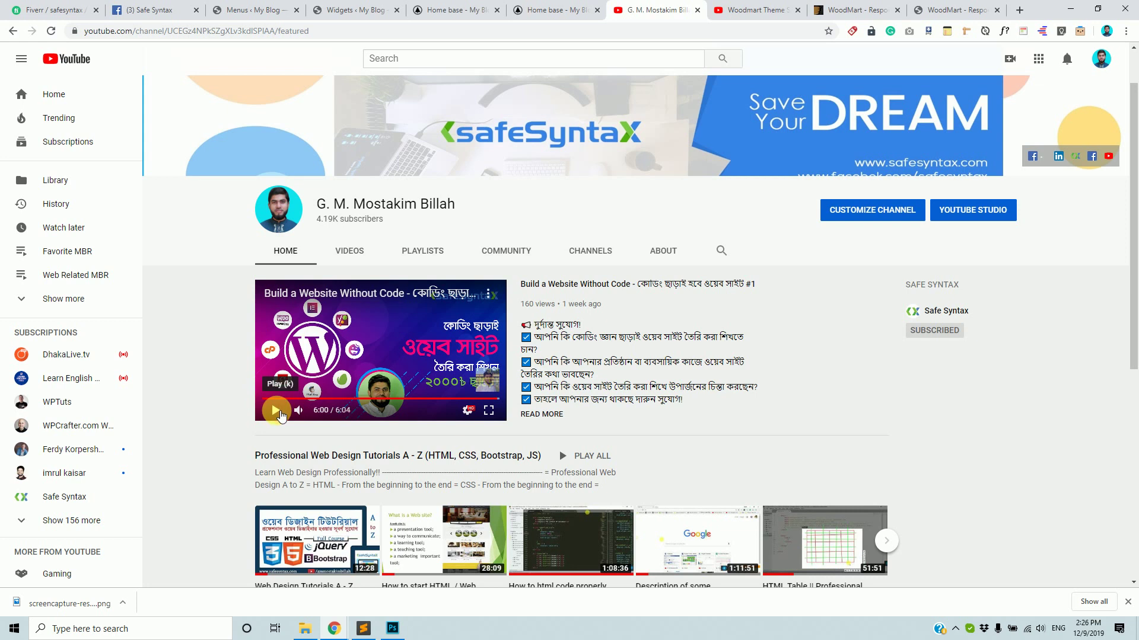
scroll(376, 221, "up", 1)
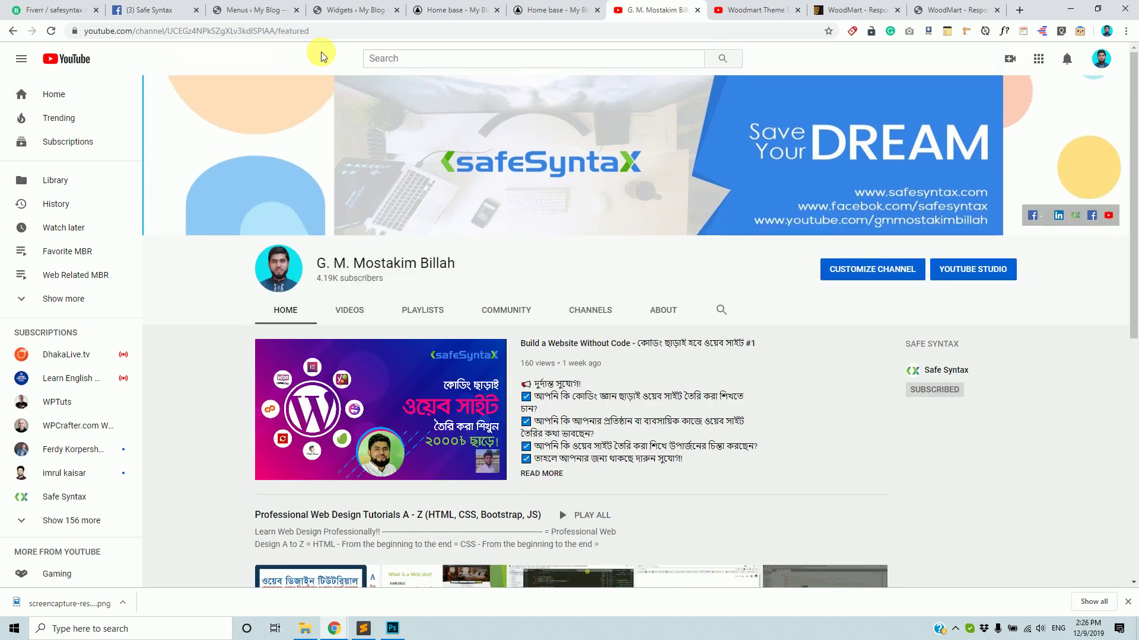
Step: Open the YouTube channel through its custom URL and show its videos and playlists
left_click_drag(333, 32, 135, 50)
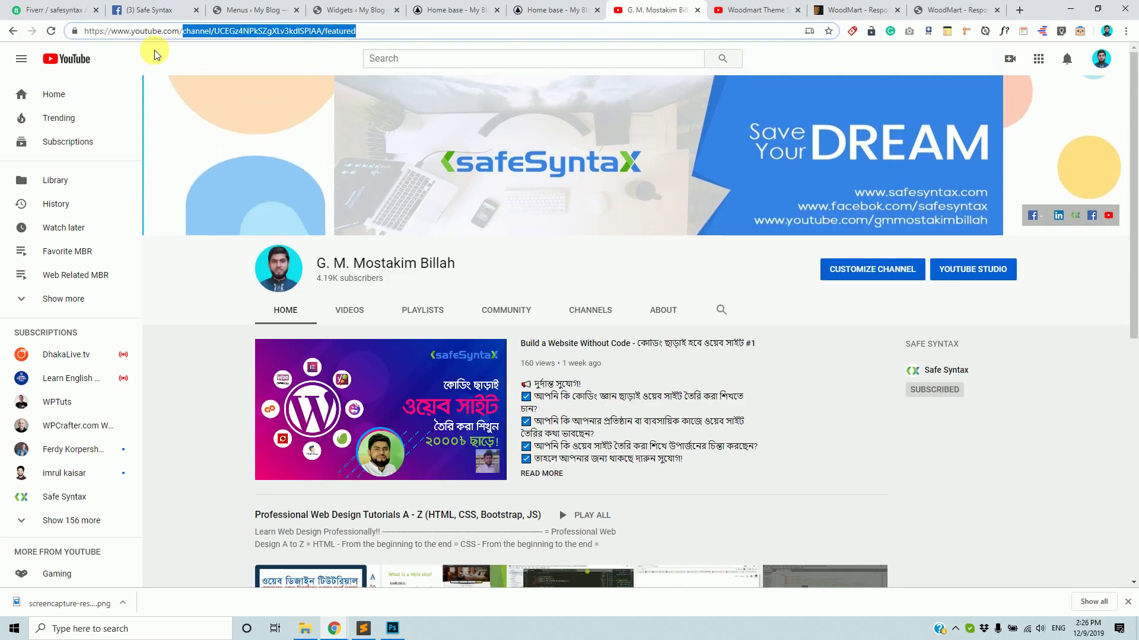
type("gmmostakimbillah")
key("Return")
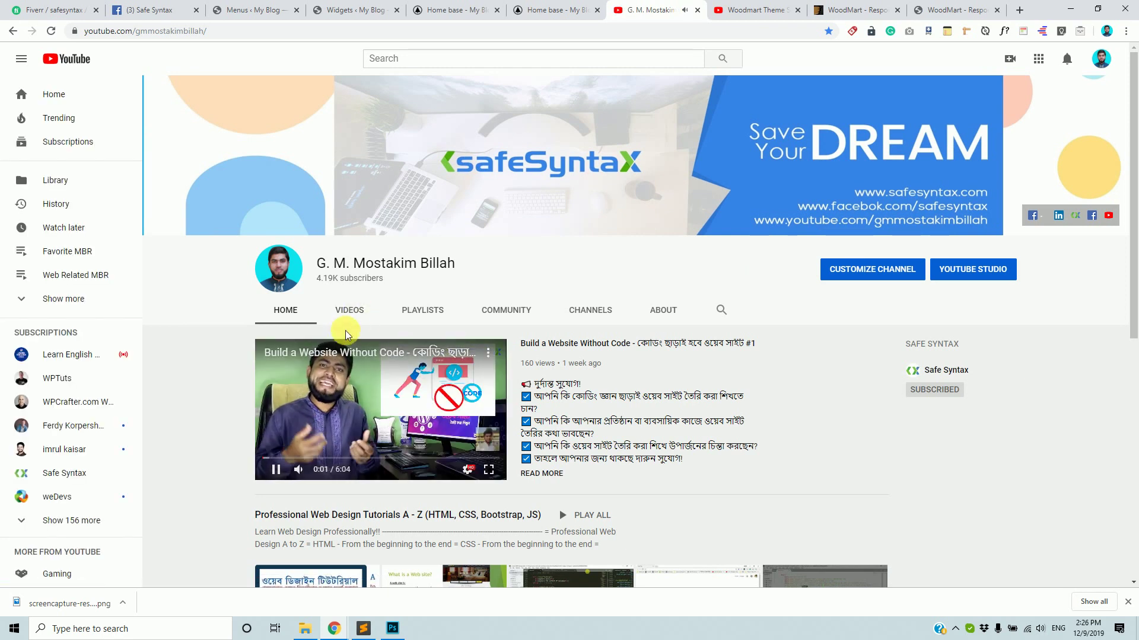
left_click(350, 312)
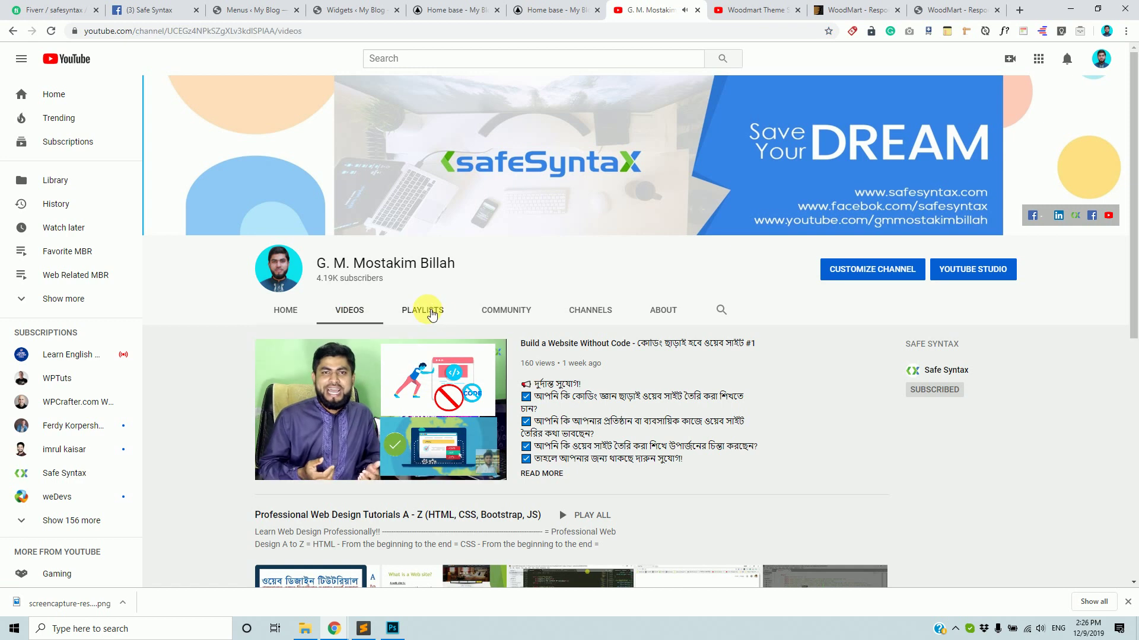
left_click(430, 312)
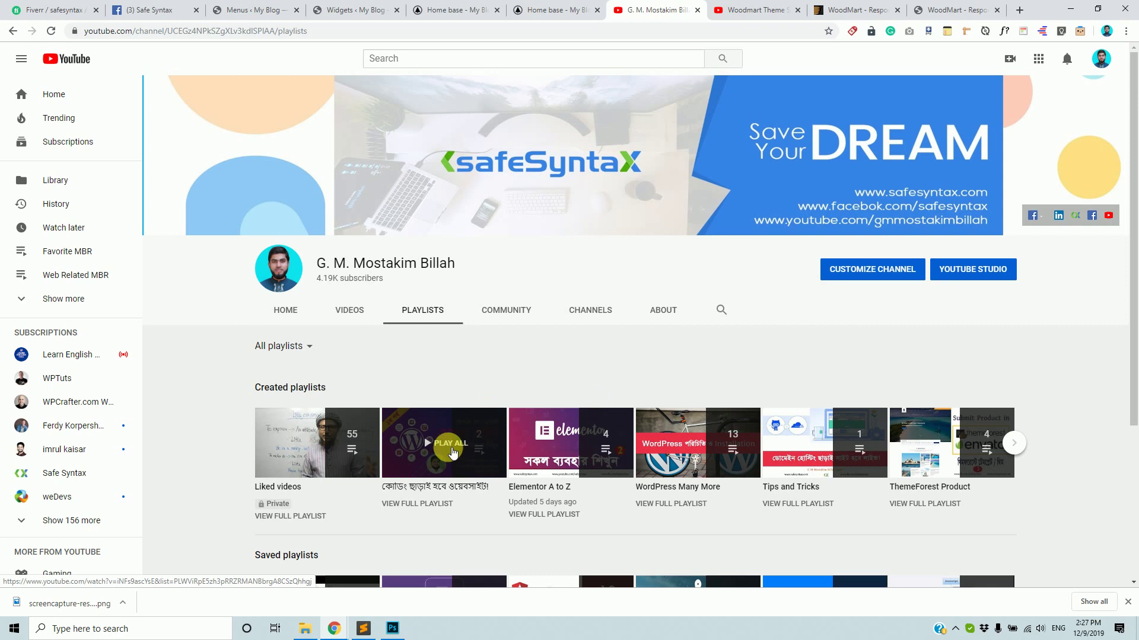
Step: Return to the WoodMart demo blog and examine its sidebar widgets from Categories down to Recent Comments
left_click(450, 8)
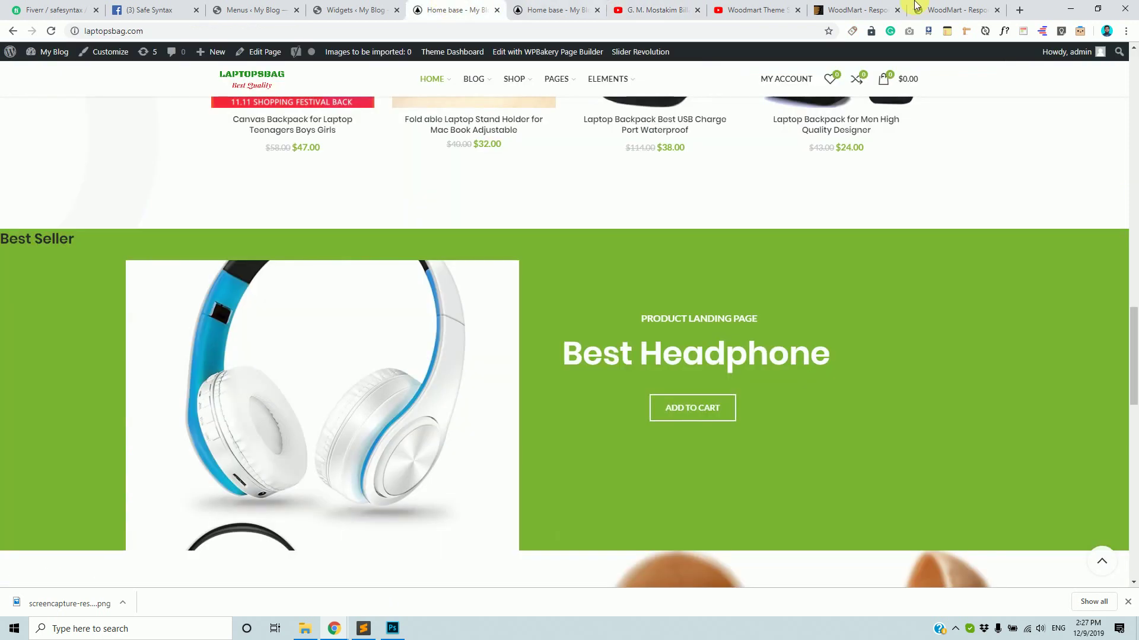
left_click(949, 9)
scroll(854, 374, "up", 3)
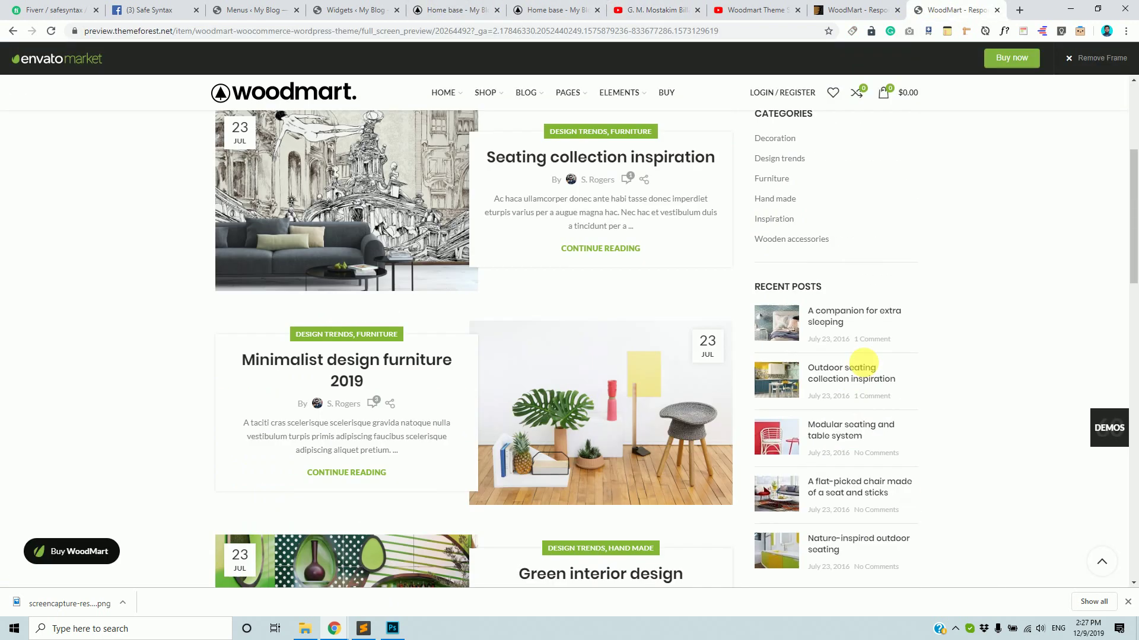
scroll(851, 389, "down", 8)
scroll(865, 405, "down", 1)
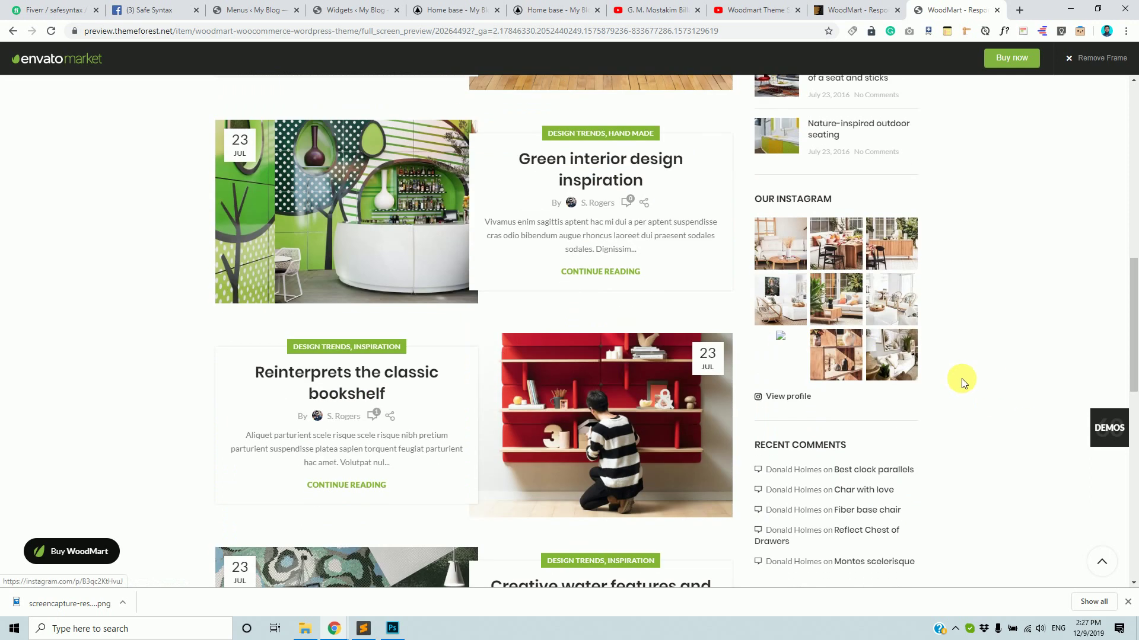